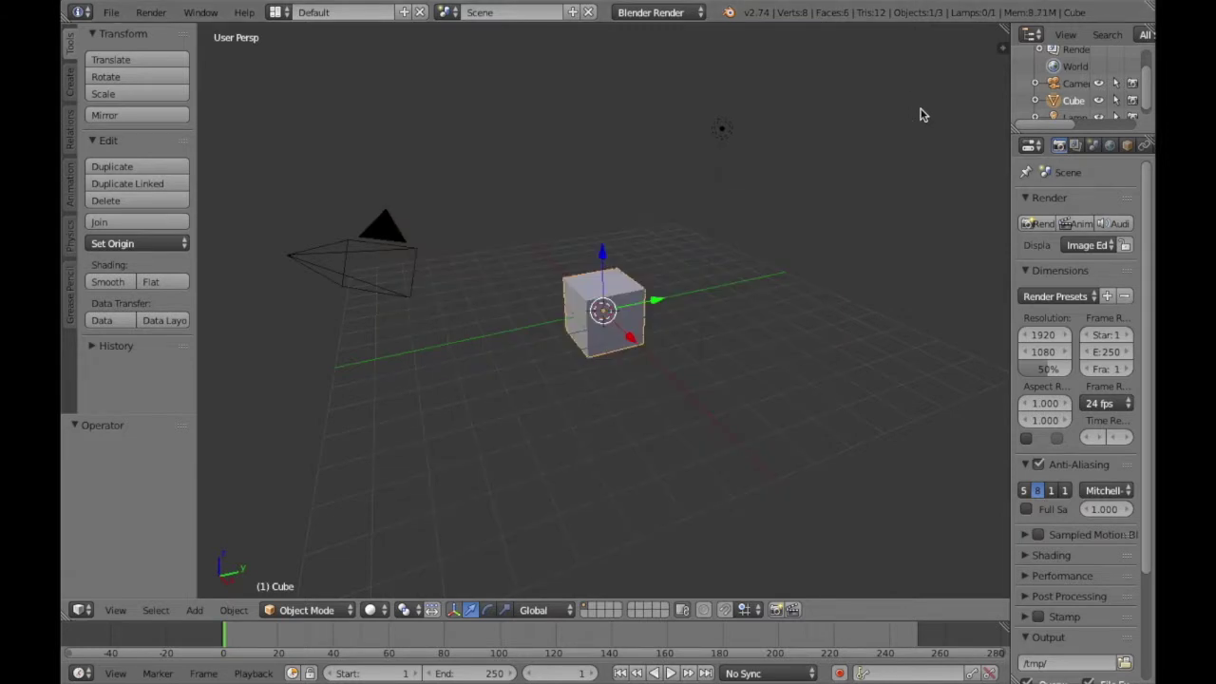
Orbit the 3D view around the default cube to see it from several sides.
{"action": "scroll", "coordinate": [919, 114], "scroll_direction": "left", "scroll_amount": 10}
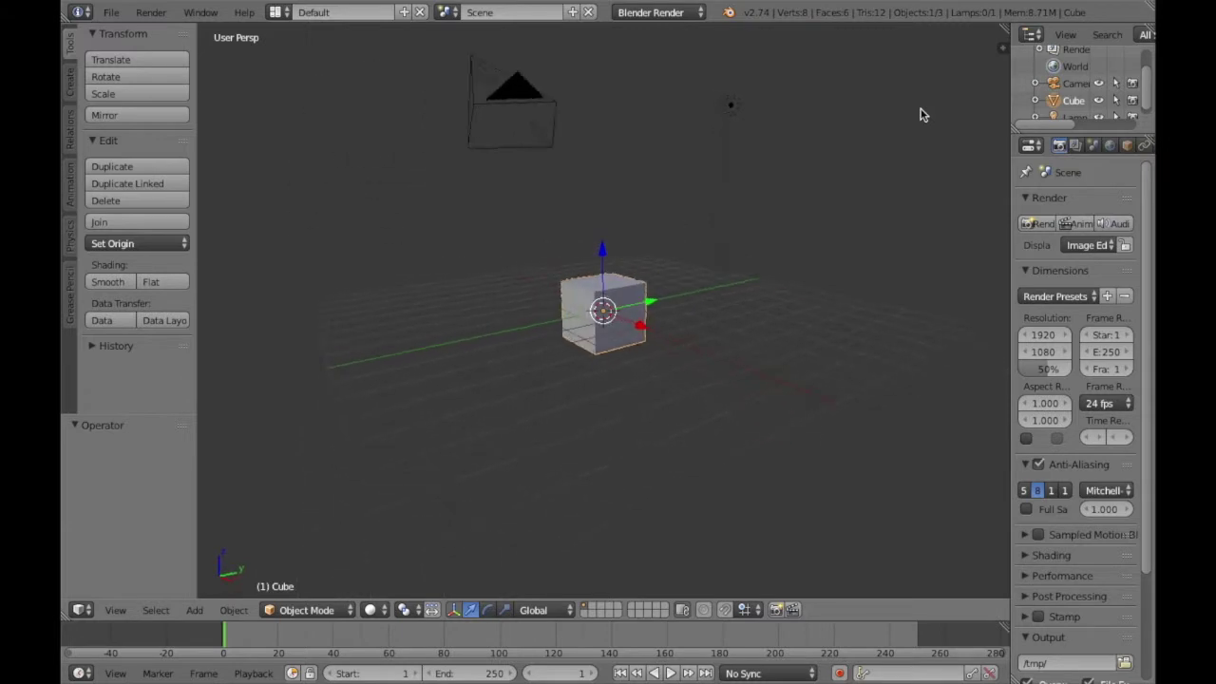
{"action": "scroll", "coordinate": [919, 114], "scroll_direction": "left", "scroll_amount": 15}
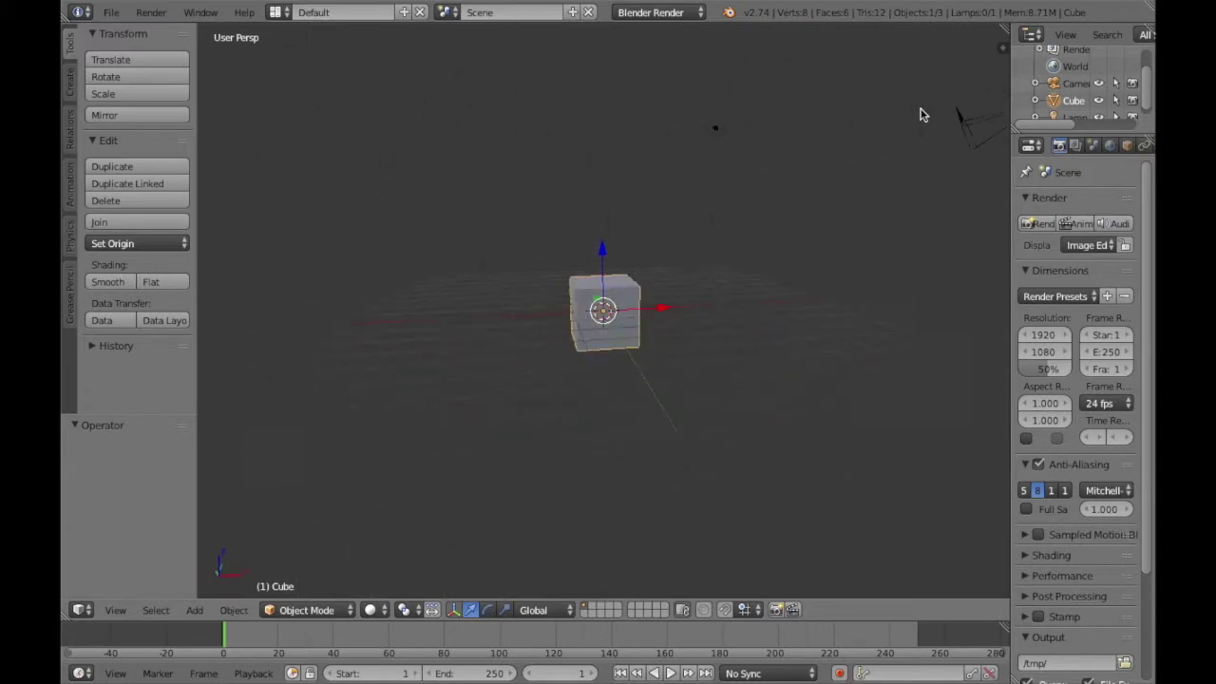
{"action": "scroll", "coordinate": [919, 114], "scroll_direction": "left", "scroll_amount": 3}
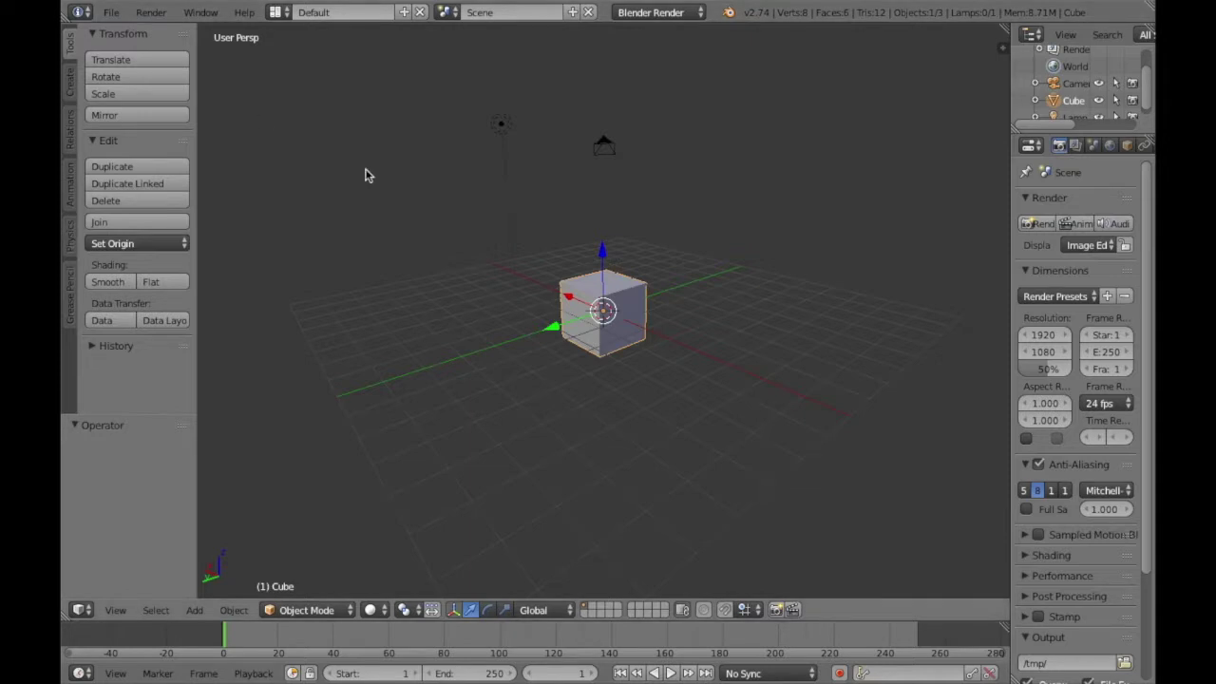
Open the user preferences to view the input settings, and close them without making changes.
{"action": "left_click", "coordinate": [119, 15]}
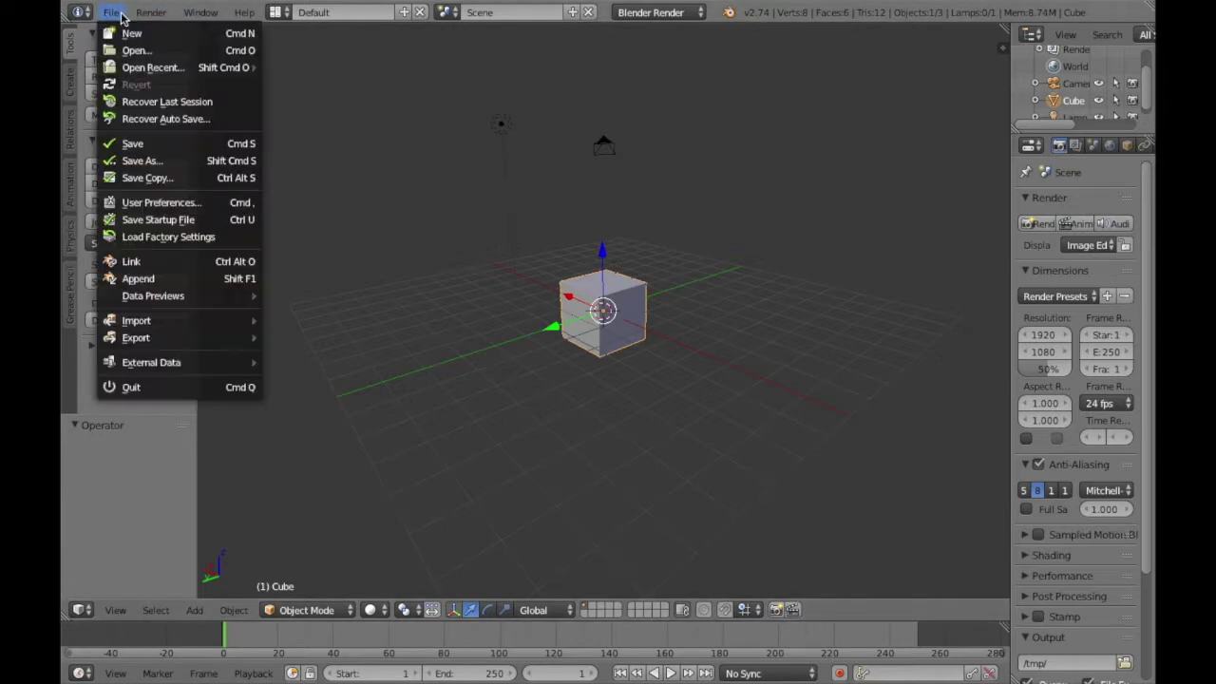
{"action": "left_click", "coordinate": [176, 204]}
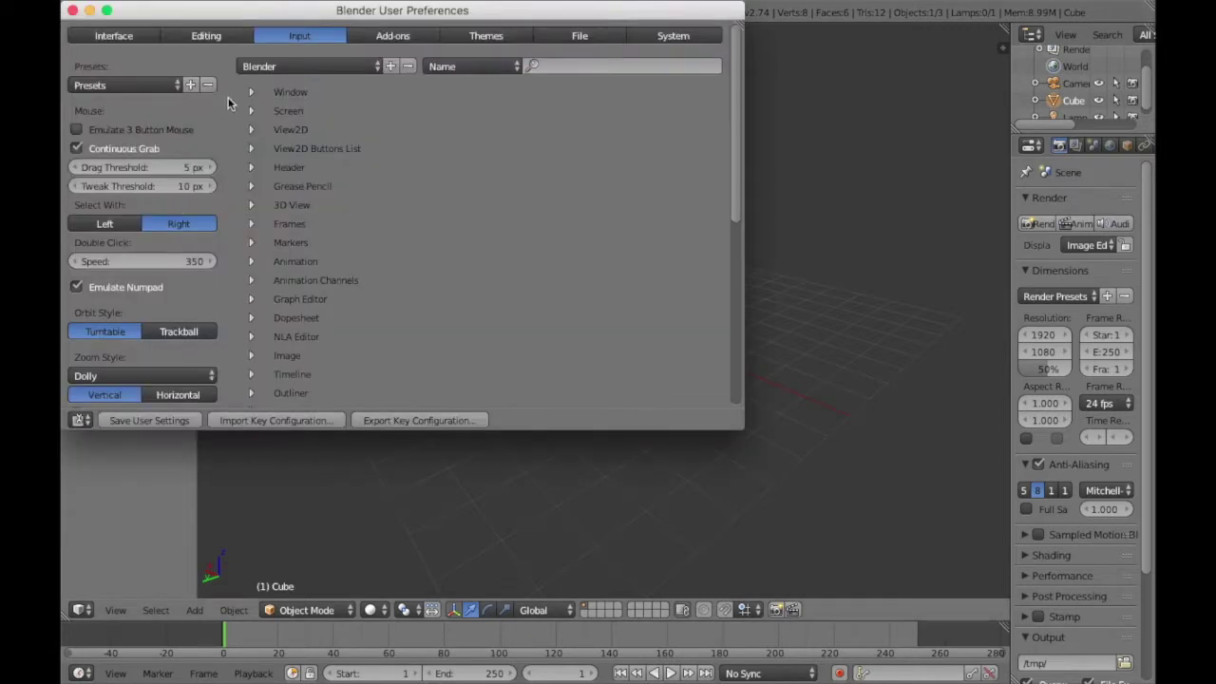
{"action": "left_click", "coordinate": [73, 12]}
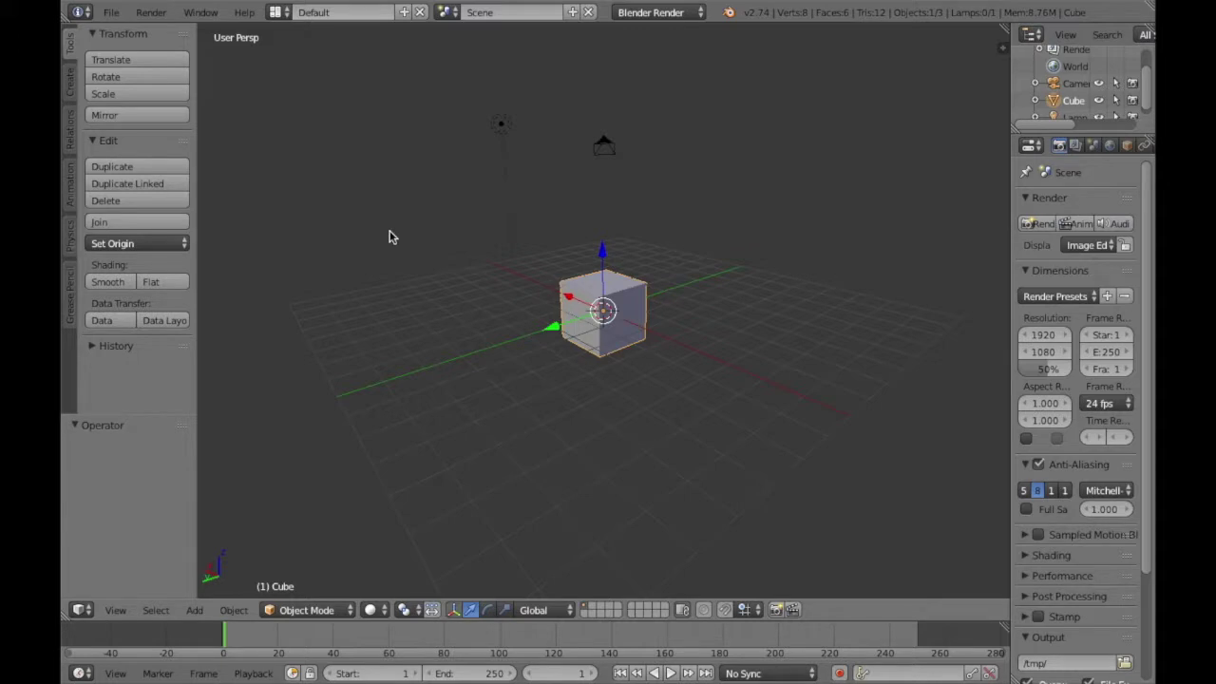
Enable Emulate Numpad in the input preferences, save the user settings and close the preferences.
{"action": "key", "text": "ctrl+alt+u"}
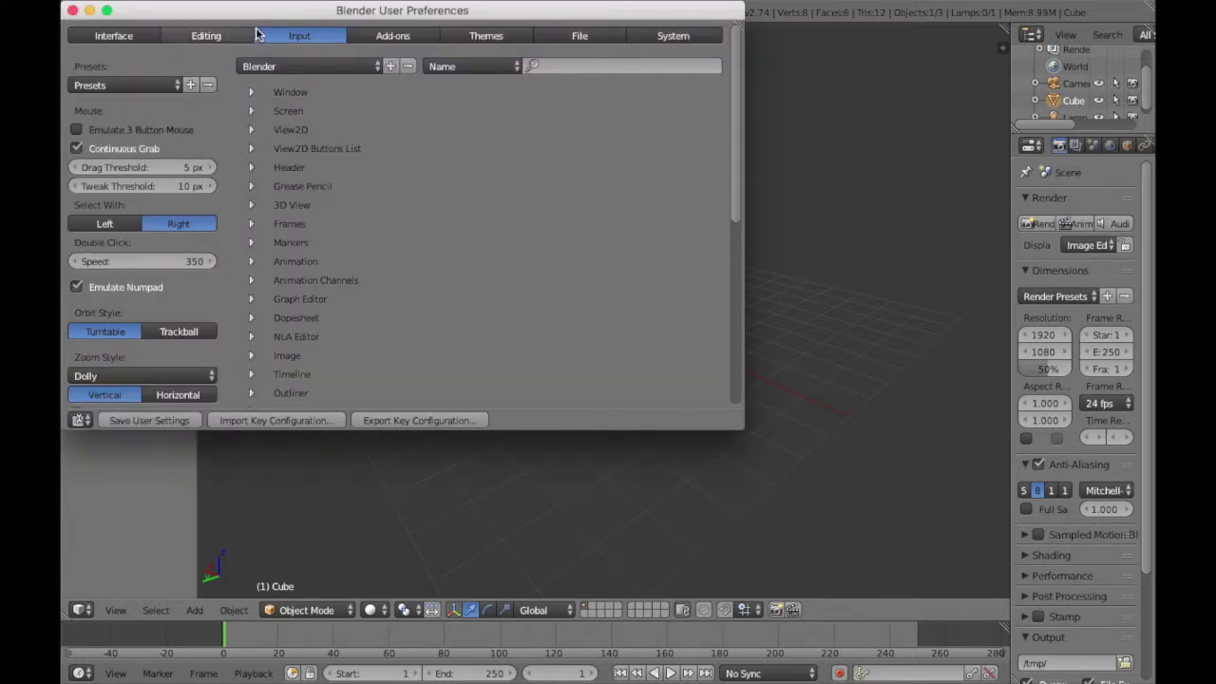
{"action": "left_click", "coordinate": [77, 290]}
{"action": "left_click", "coordinate": [228, 36]}
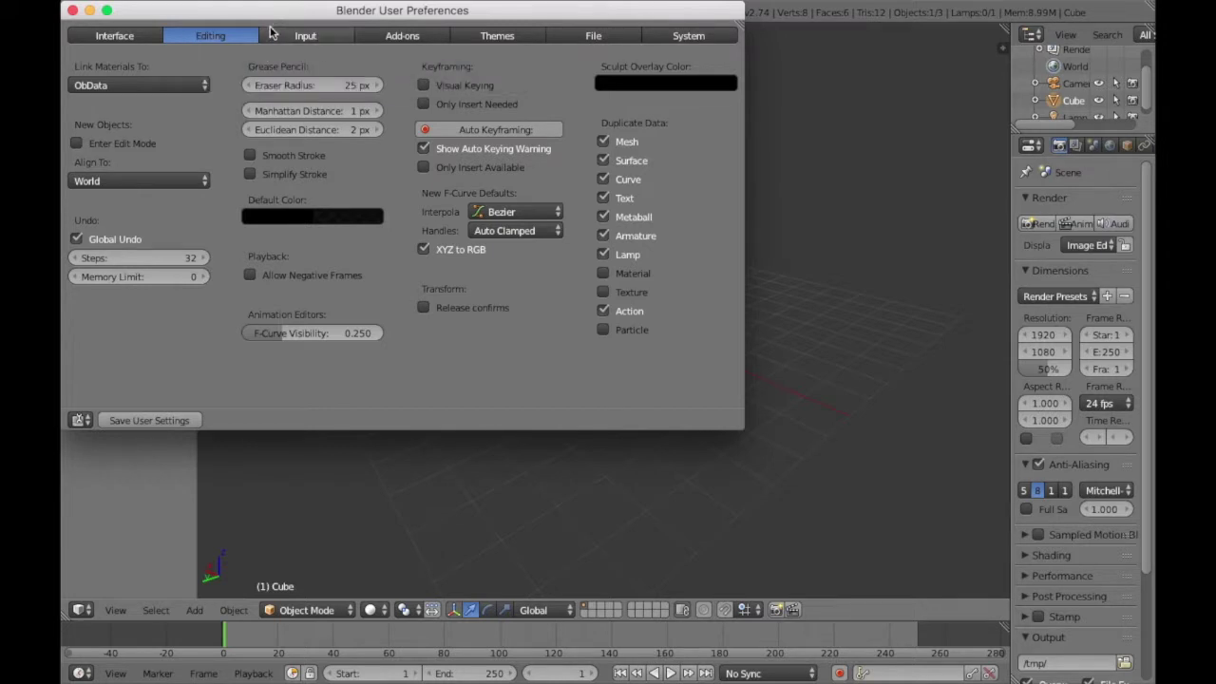
{"action": "left_click", "coordinate": [321, 36]}
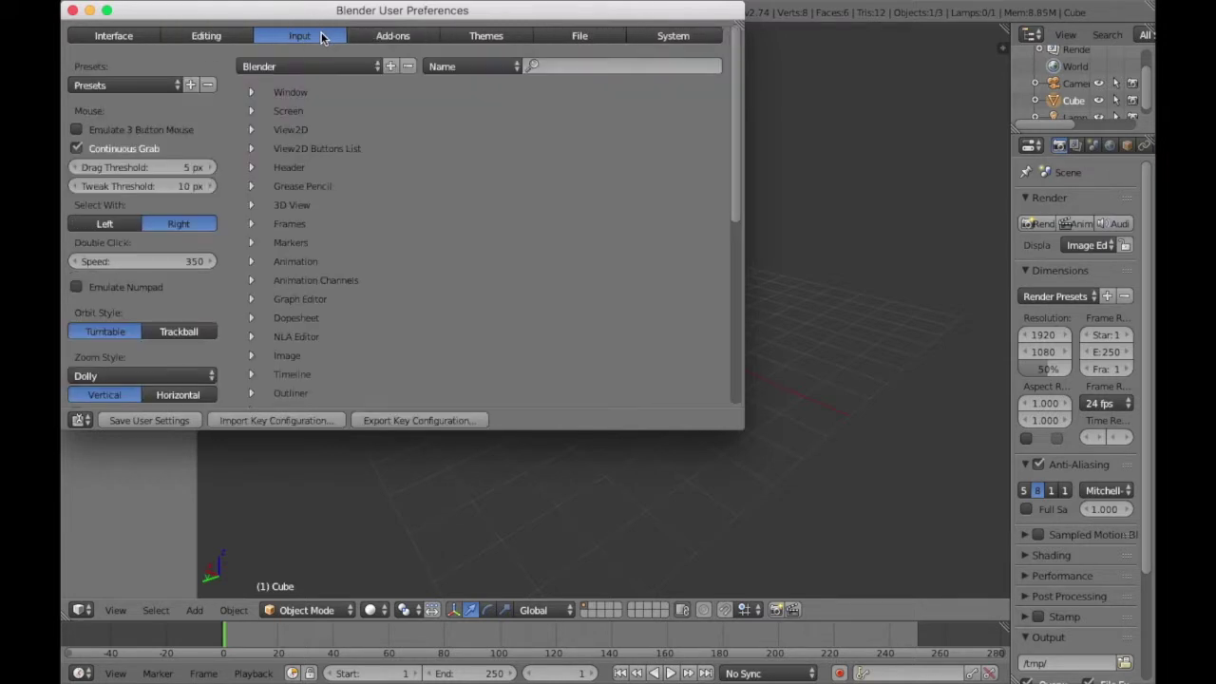
{"action": "left_click", "coordinate": [75, 288]}
{"action": "left_click", "coordinate": [149, 421]}
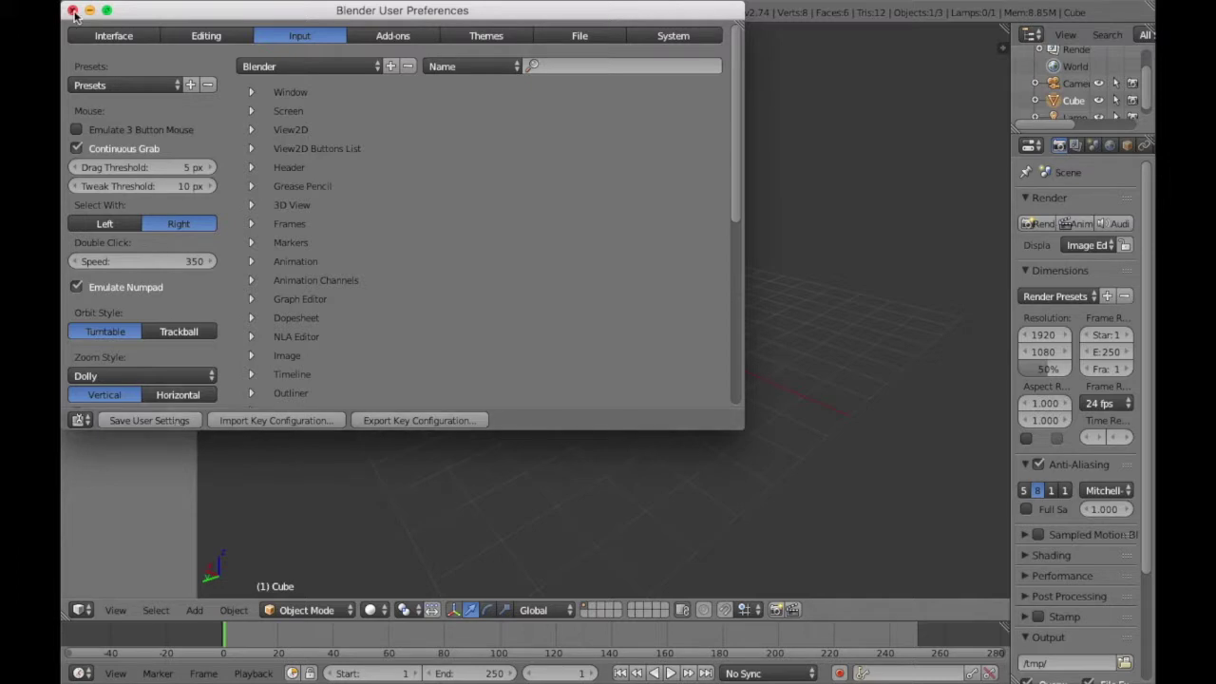
{"action": "left_click", "coordinate": [73, 10]}
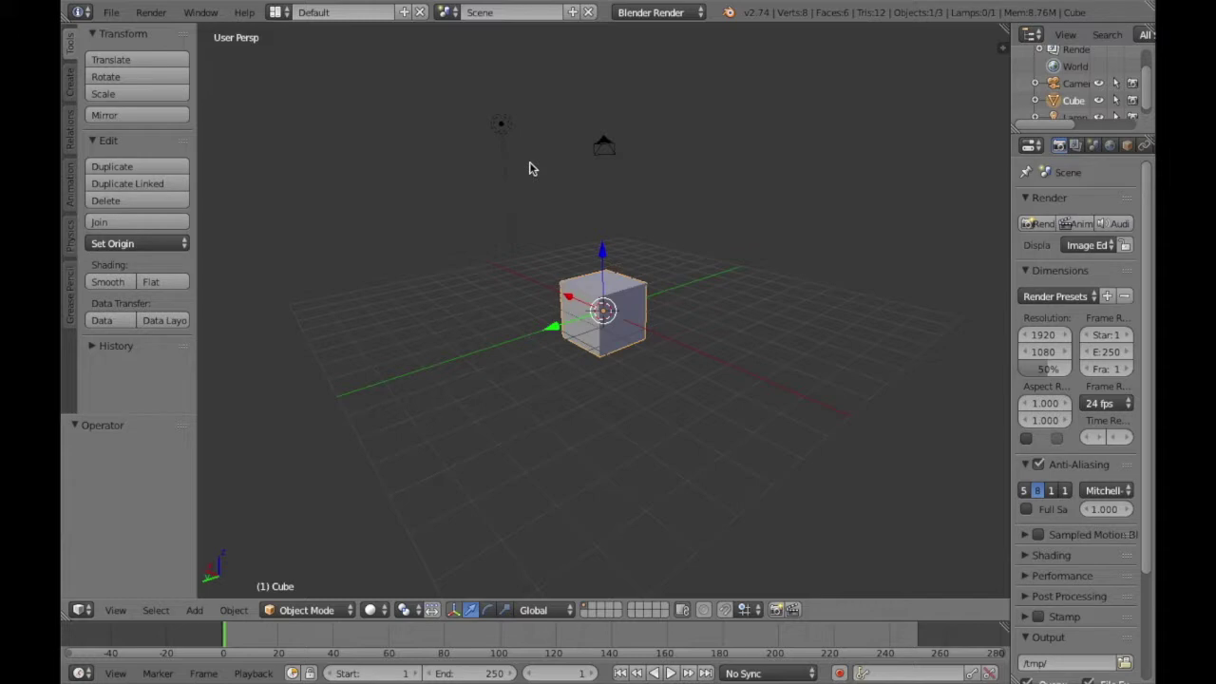
Switch to the front view and orbit vertically around the cube in repeated downward increments.
{"action": "key", "text": "KP_1"}
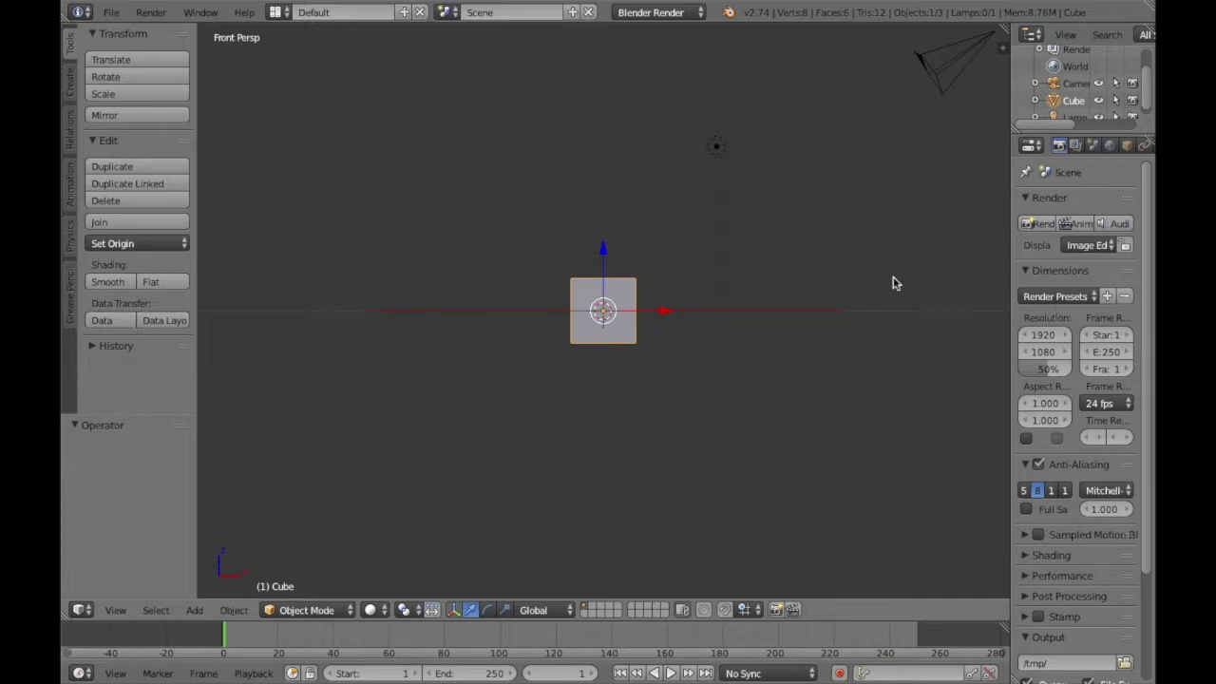
{"action": "key", "text": "KP_2"}
{"action": "key", "text": "KP_2"}
{"action": "key", "text": "KP_2"}
{"action": "key", "text": "KP_2"}
{"action": "key", "text": "KP_2"}
{"action": "key", "text": "KP_2"}
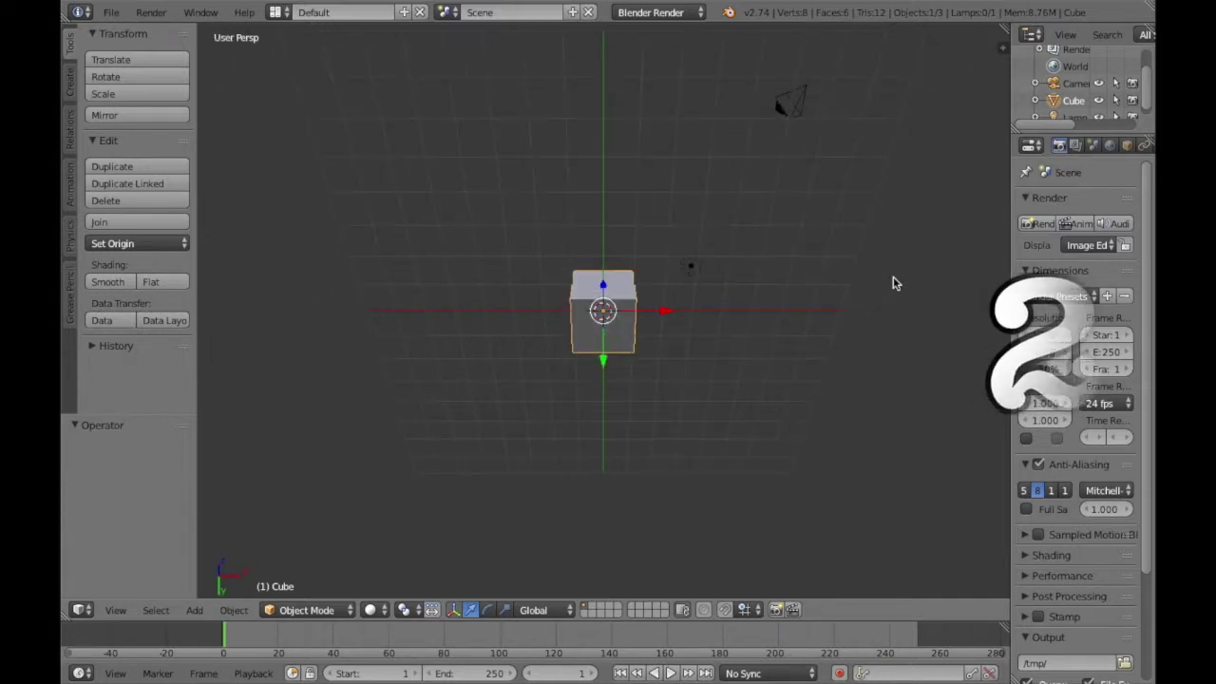
{"action": "key", "text": "KP_2"}
{"action": "key", "text": "KP_2"}
{"action": "key", "text": "KP_2"}
{"action": "key", "text": "KP_2"}
{"action": "key", "text": "KP_2"}
{"action": "key", "text": "KP_2"}
{"action": "key", "text": "KP_2"}
{"action": "key", "text": "KP_2"}
{"action": "key", "text": "KP_2"}
{"action": "key", "text": "KP_2"}
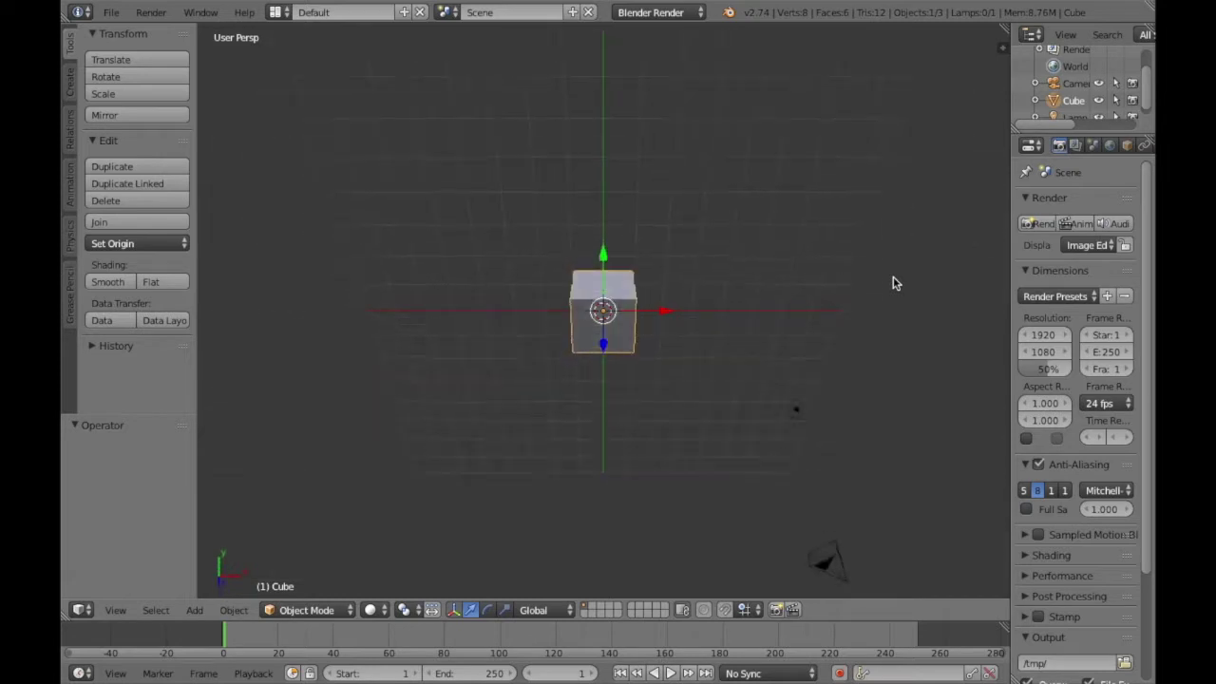
Switch to the right side view and orbit horizontally to the left around the cube in increments.
{"action": "key", "text": "KP_3"}
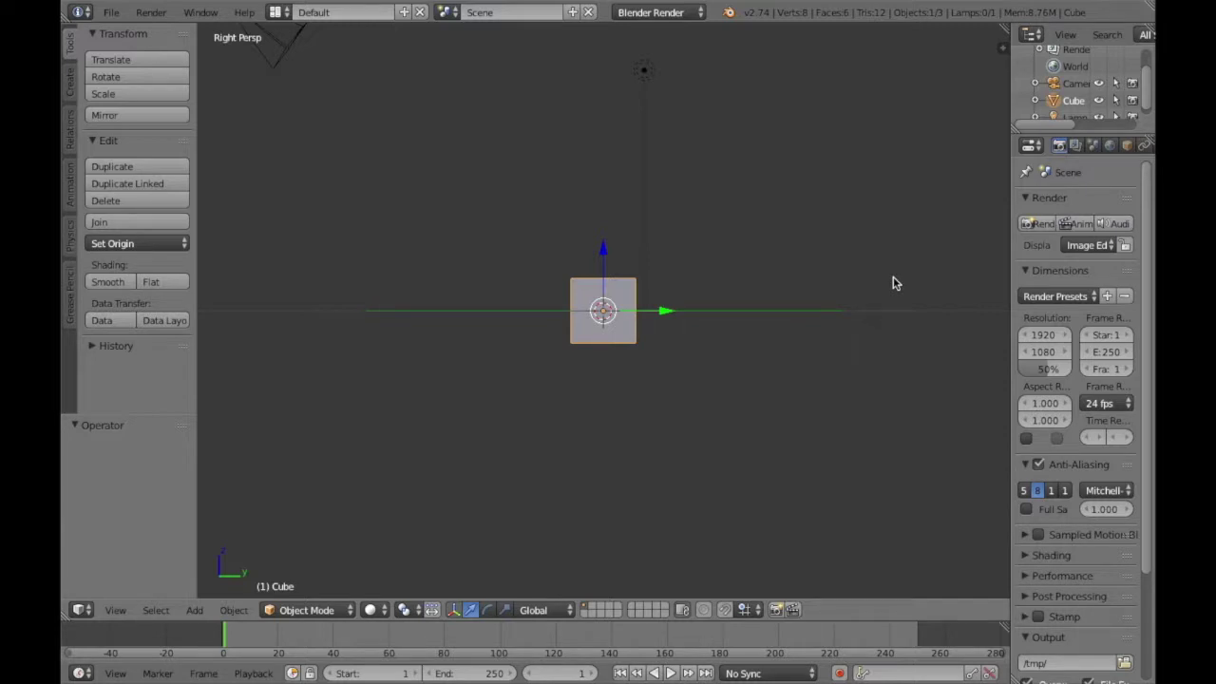
{"action": "key", "text": "KP_4"}
{"action": "key", "text": "KP_4"}
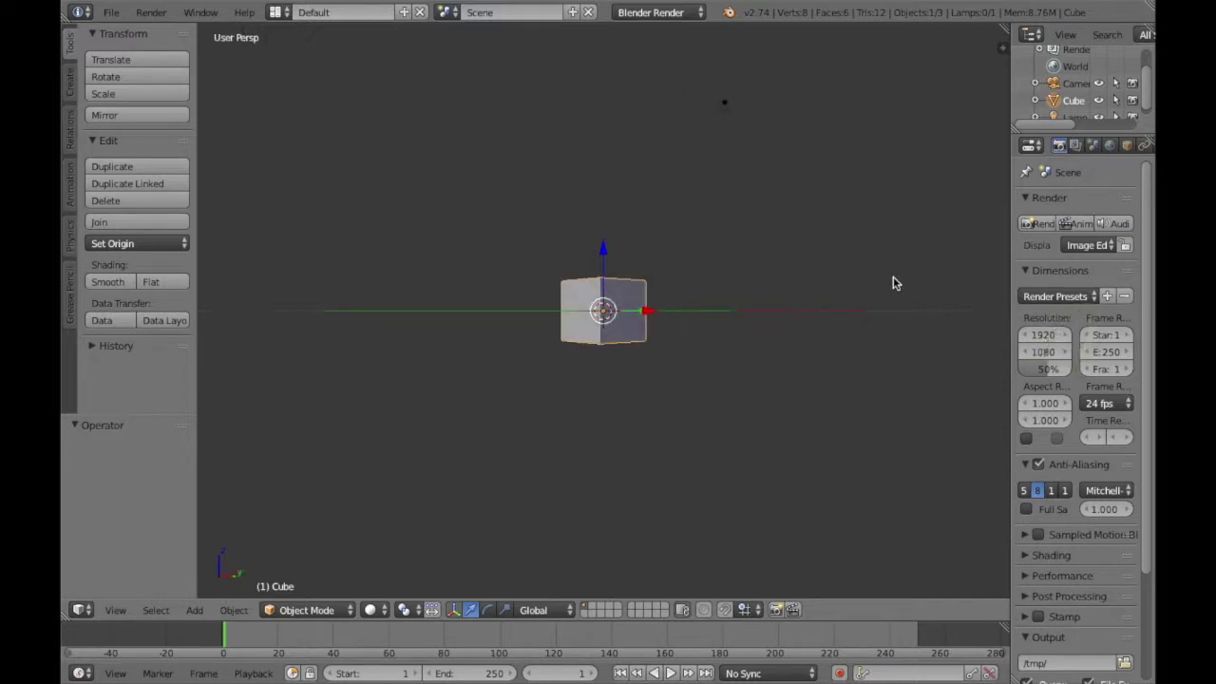
{"action": "key", "text": "KP_4"}
{"action": "key", "text": "KP_4"}
{"action": "key", "text": "KP_4"}
{"action": "key", "text": "KP_4"}
{"action": "key", "text": "KP_4"}
{"action": "key", "text": "KP_4"}
{"action": "key", "text": "KP_4"}
{"action": "key", "text": "KP_4"}
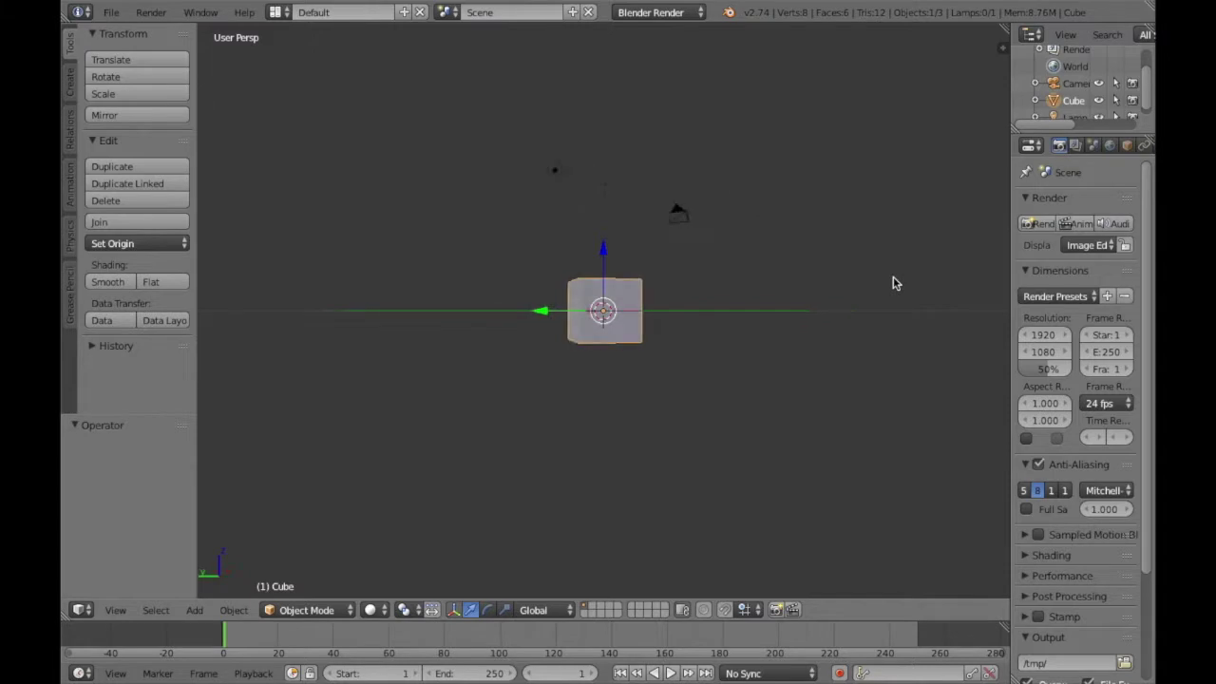
Toggle the 3D view repeatedly between perspective and orthographic projection, ending in orthographic.
{"action": "key", "text": "KP_5"}
{"action": "key", "text": "KP_5"}
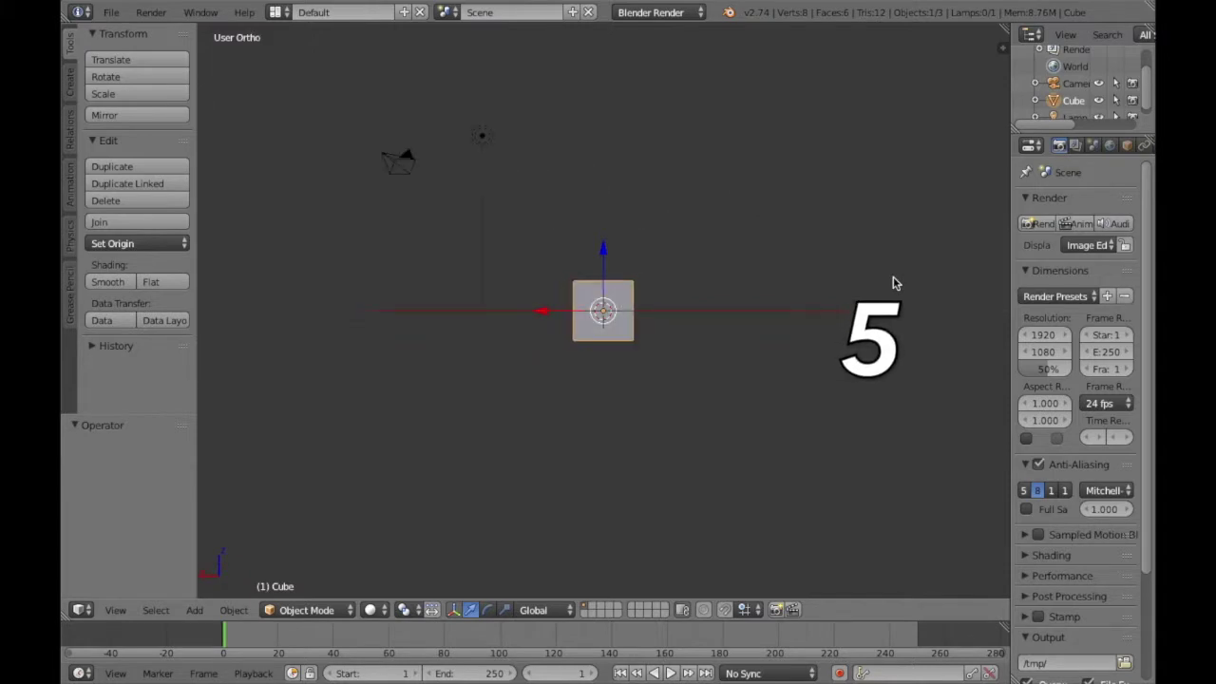
{"action": "key", "text": "KP_5"}
{"action": "key", "text": "KP_5"}
{"action": "key", "text": "KP_5"}
{"action": "key", "text": "KP_5"}
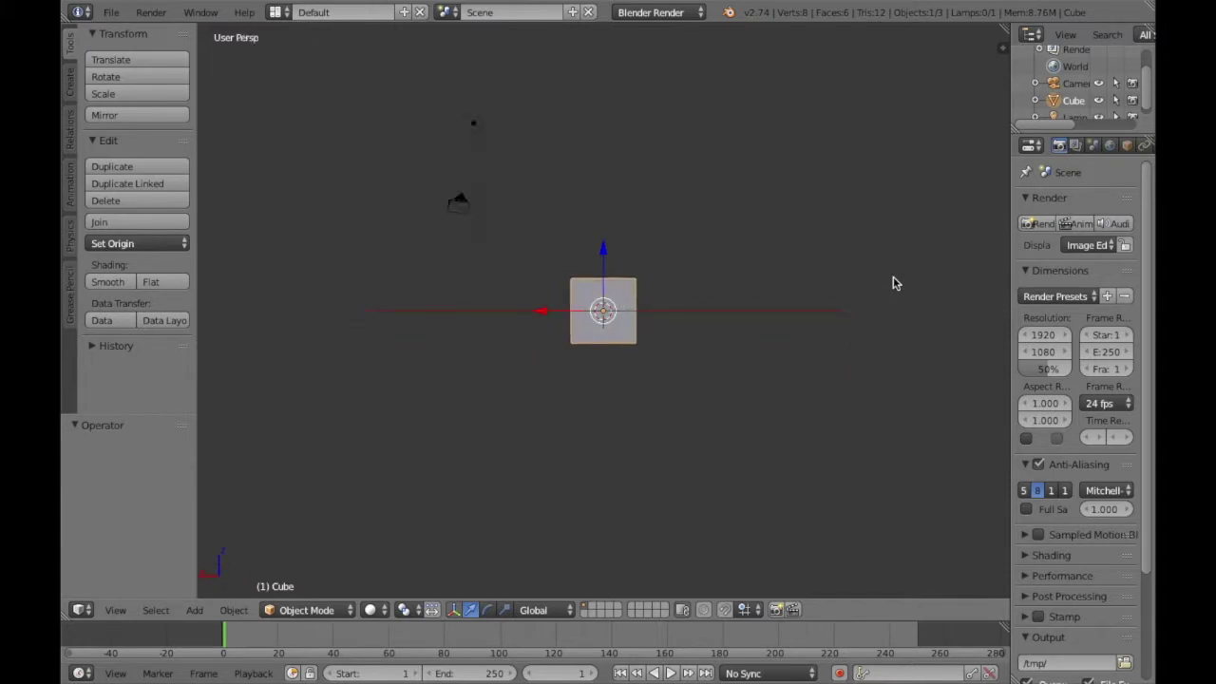
{"action": "key", "text": "KP_5"}
{"action": "key", "text": "KP_5"}
{"action": "key", "text": "KP_5"}
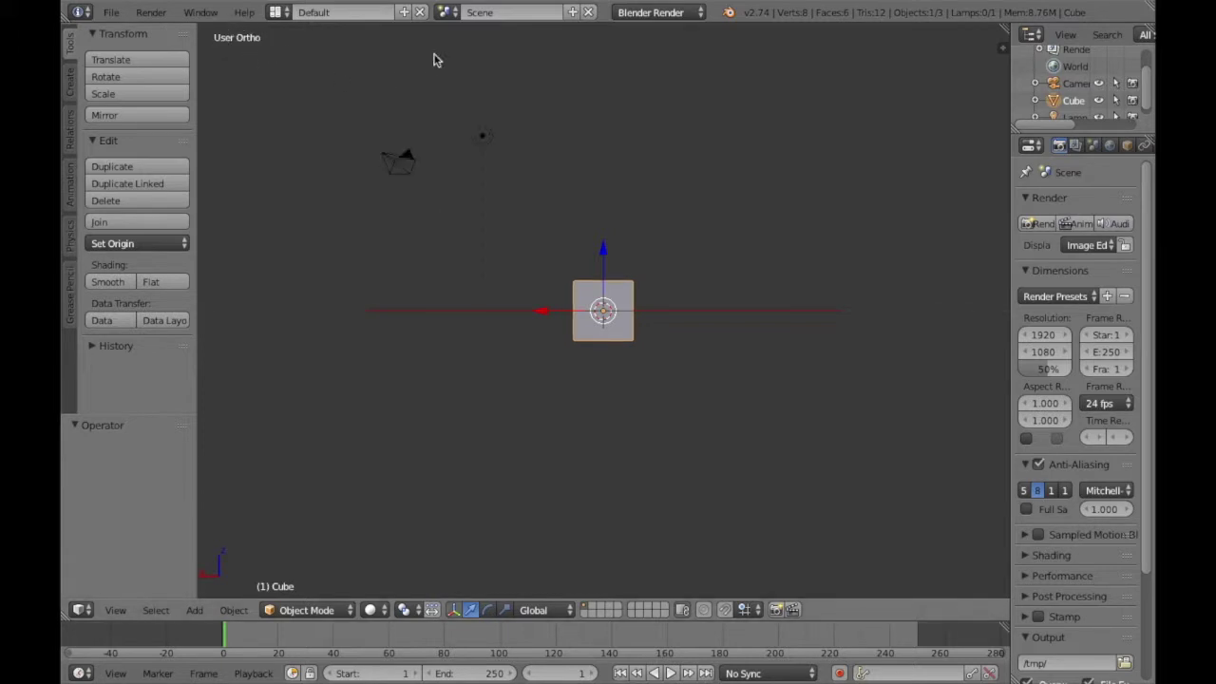
{"action": "key", "text": "KP_5"}
{"action": "key", "text": "KP_5"}
{"action": "key", "text": "KP_5"}
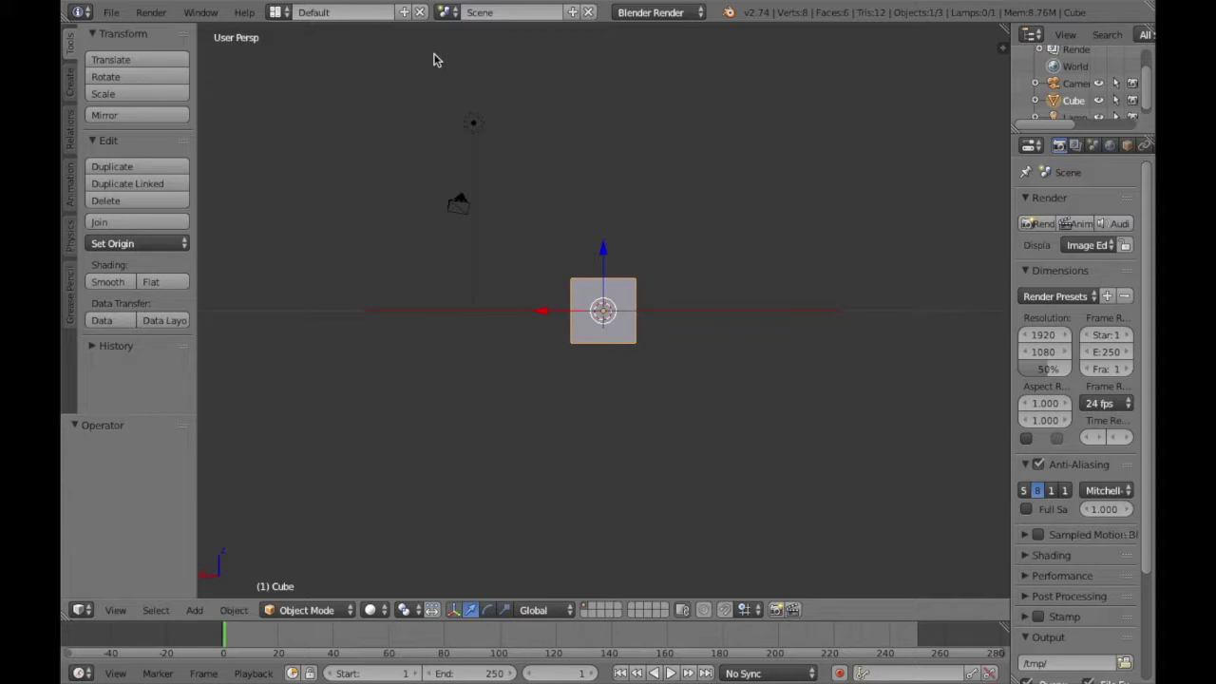
{"action": "key", "text": "KP_5"}
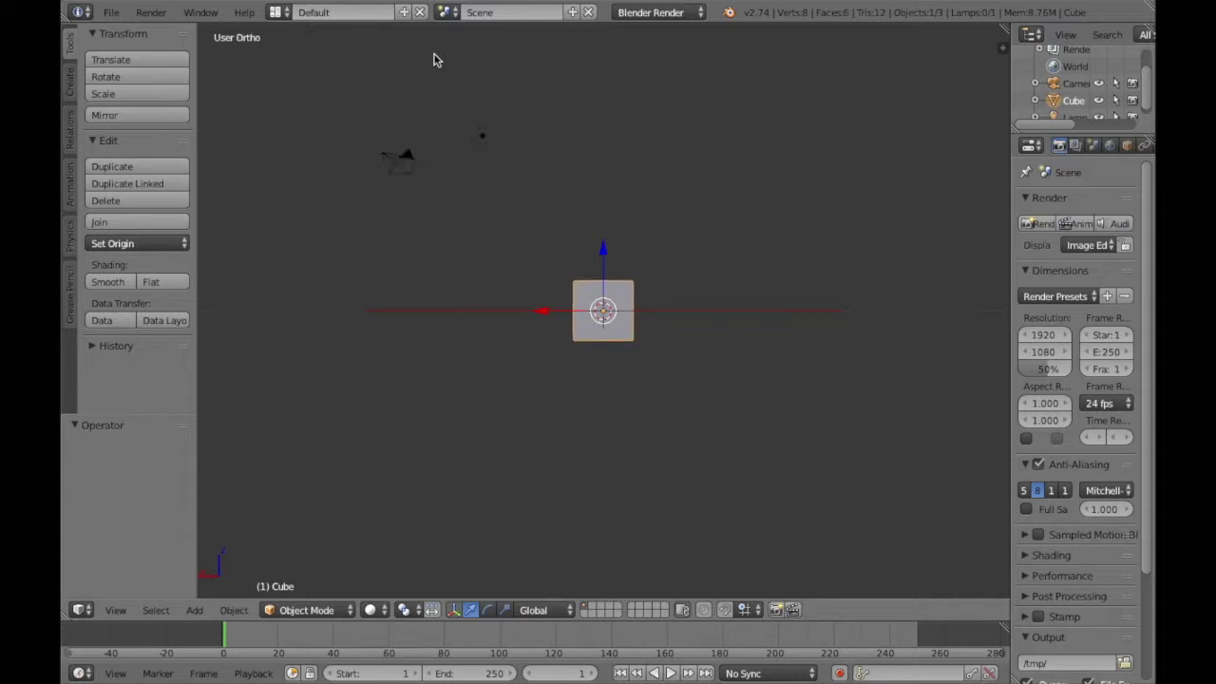
Orbit the orthographic view horizontally around the cube, first to the right and back to the left.
{"action": "key", "text": "KP_6"}
{"action": "key", "text": "KP_6"}
{"action": "key", "text": "KP_6"}
{"action": "key", "text": "KP_6"}
{"action": "key", "text": "KP_6"}
{"action": "key", "text": "KP_6"}
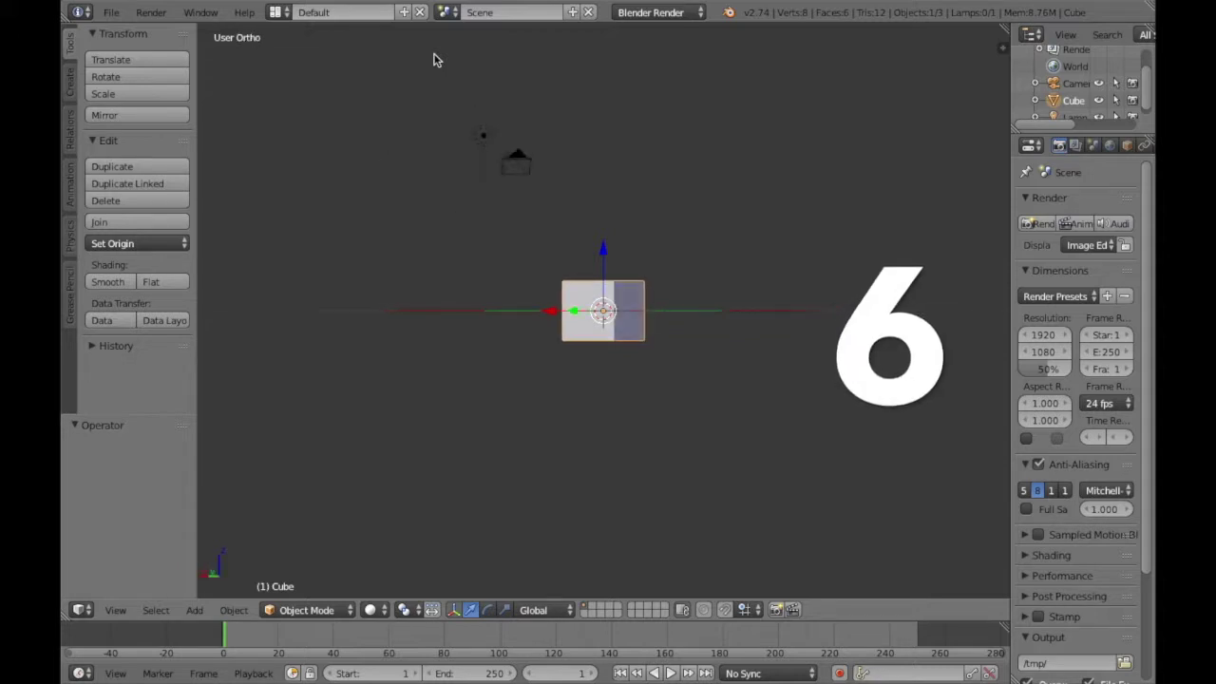
{"action": "key", "text": "KP_4"}
{"action": "key", "text": "KP_4"}
{"action": "key", "text": "KP_4"}
{"action": "key", "text": "KP_4"}
{"action": "key", "text": "KP_4"}
{"action": "key", "text": "KP_4"}
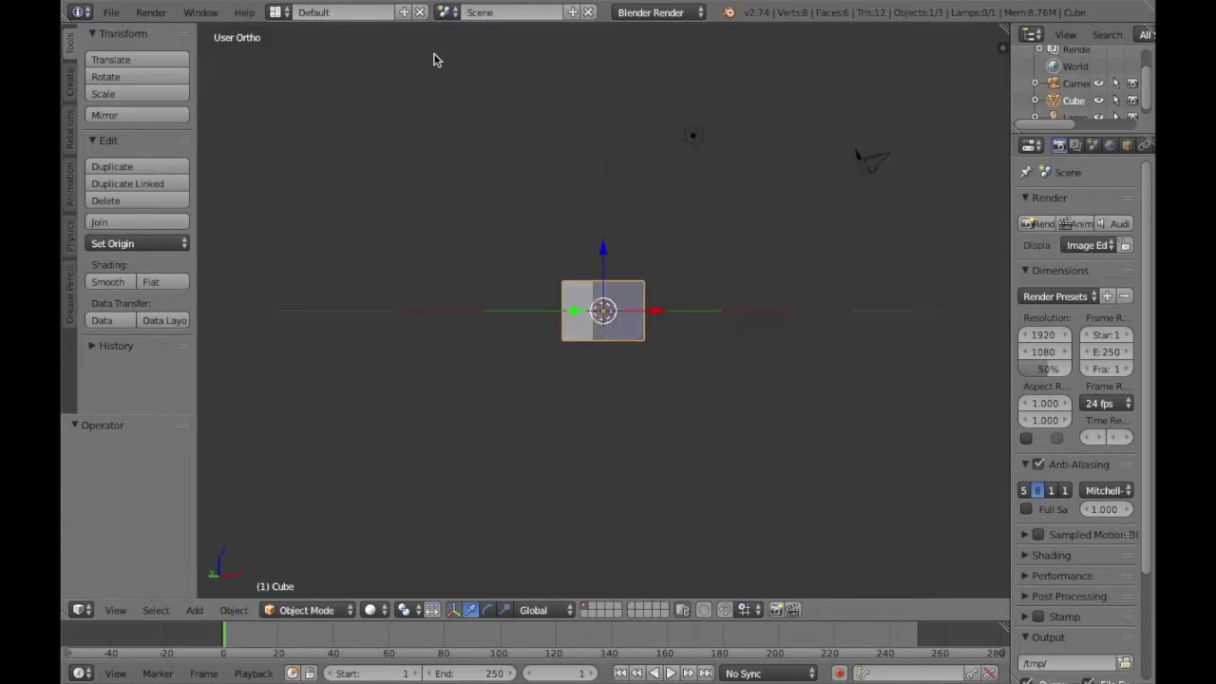
Switch to the top view and orbit vertically around the cube in upward increments through several full turns.
{"action": "key", "text": "KP_7"}
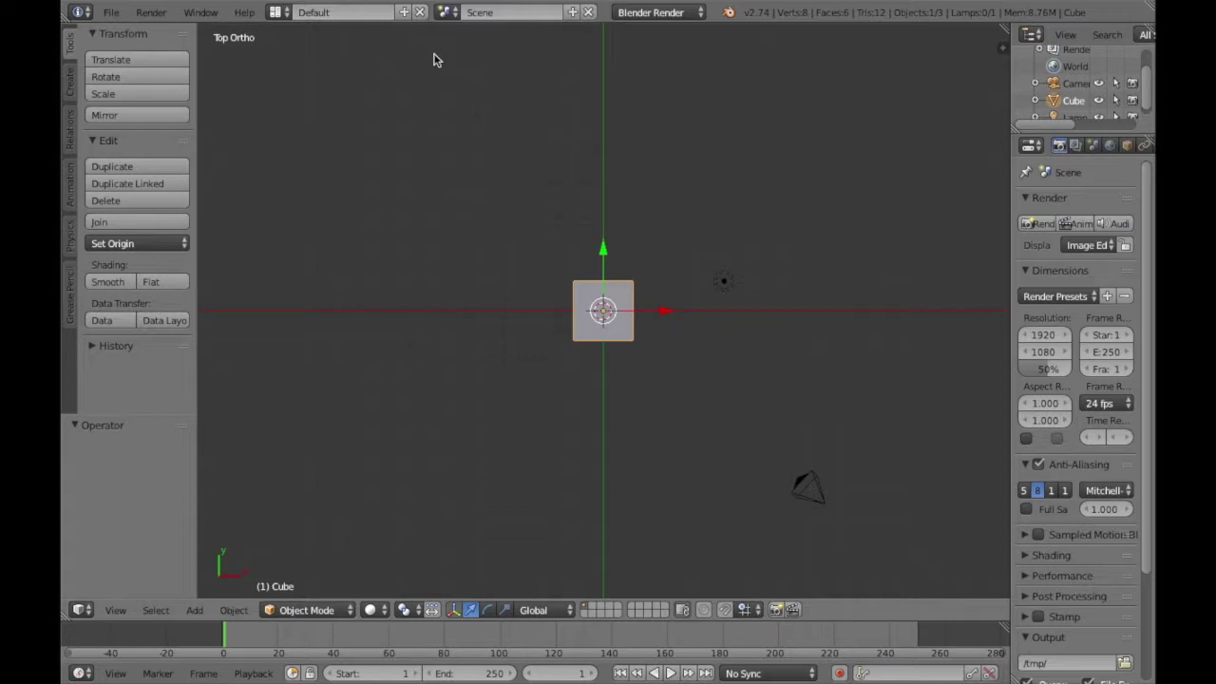
{"action": "key", "text": "KP_8"}
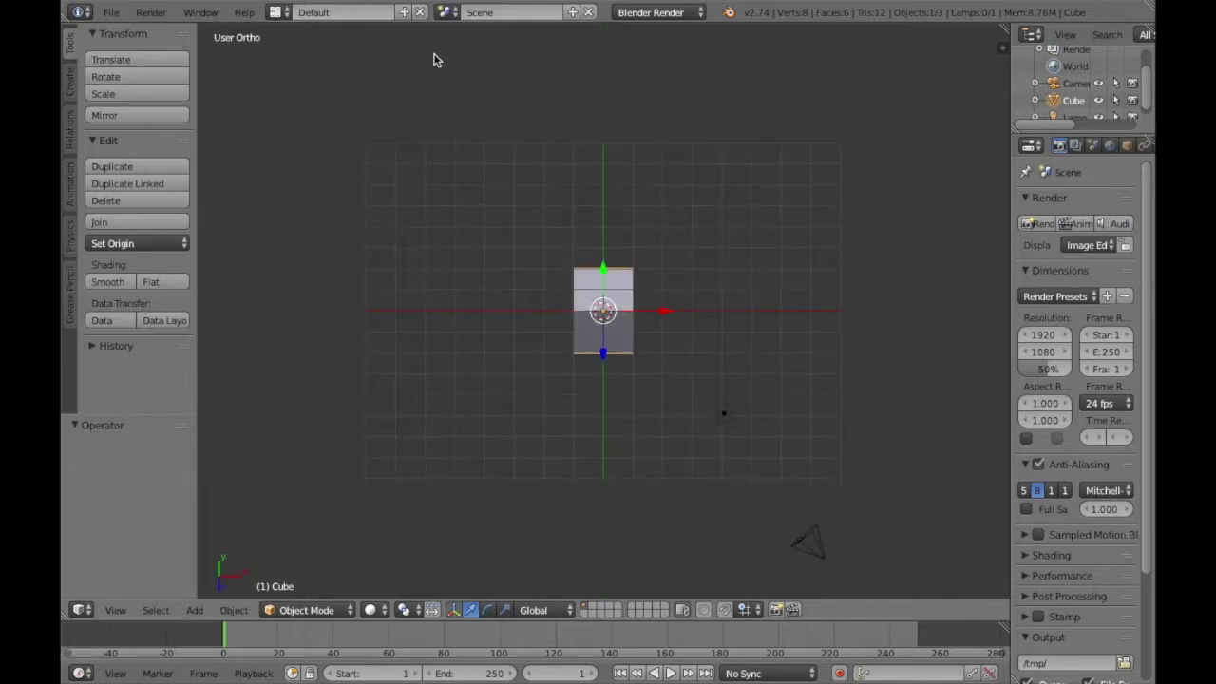
{"action": "key", "text": "KP_8"}
{"action": "key", "text": "KP_8"}
{"action": "key", "text": "KP_8"}
{"action": "key", "text": "KP_8"}
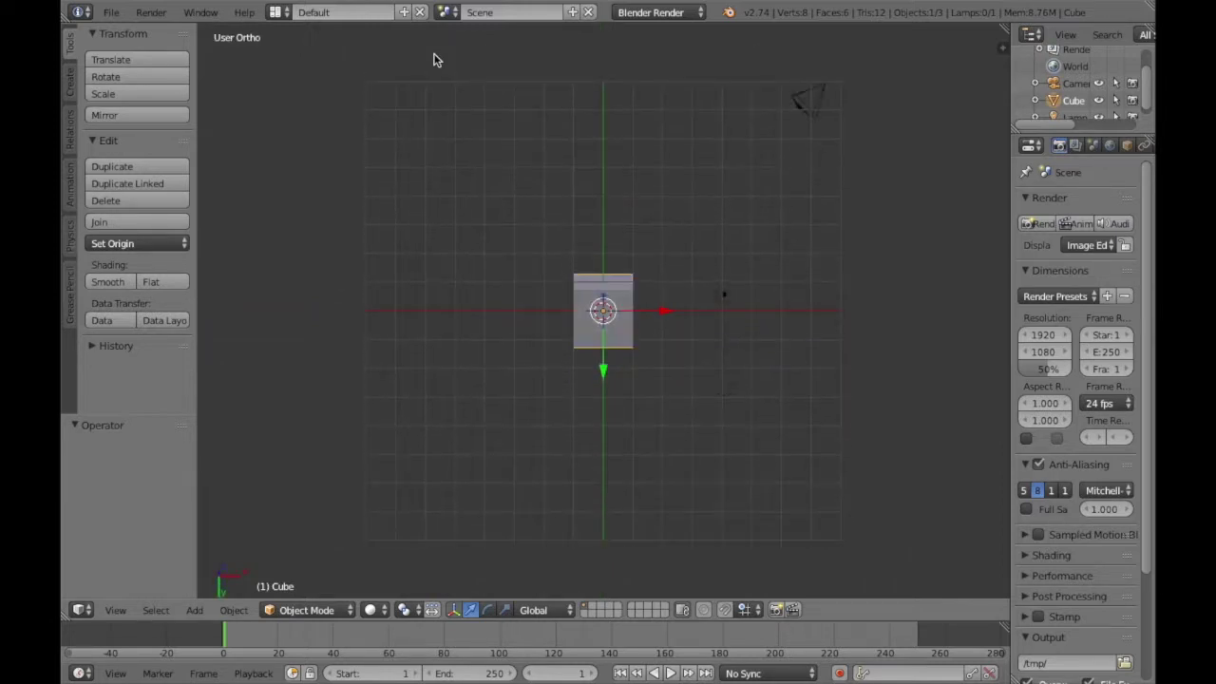
{"action": "key", "text": "KP_8"}
{"action": "key", "text": "KP_8"}
{"action": "key", "text": "KP_8"}
{"action": "key", "text": "KP_8"}
{"action": "key", "text": "KP_8"}
{"action": "key", "text": "KP_8"}
{"action": "key", "text": "KP_8"}
{"action": "key", "text": "KP_8"}
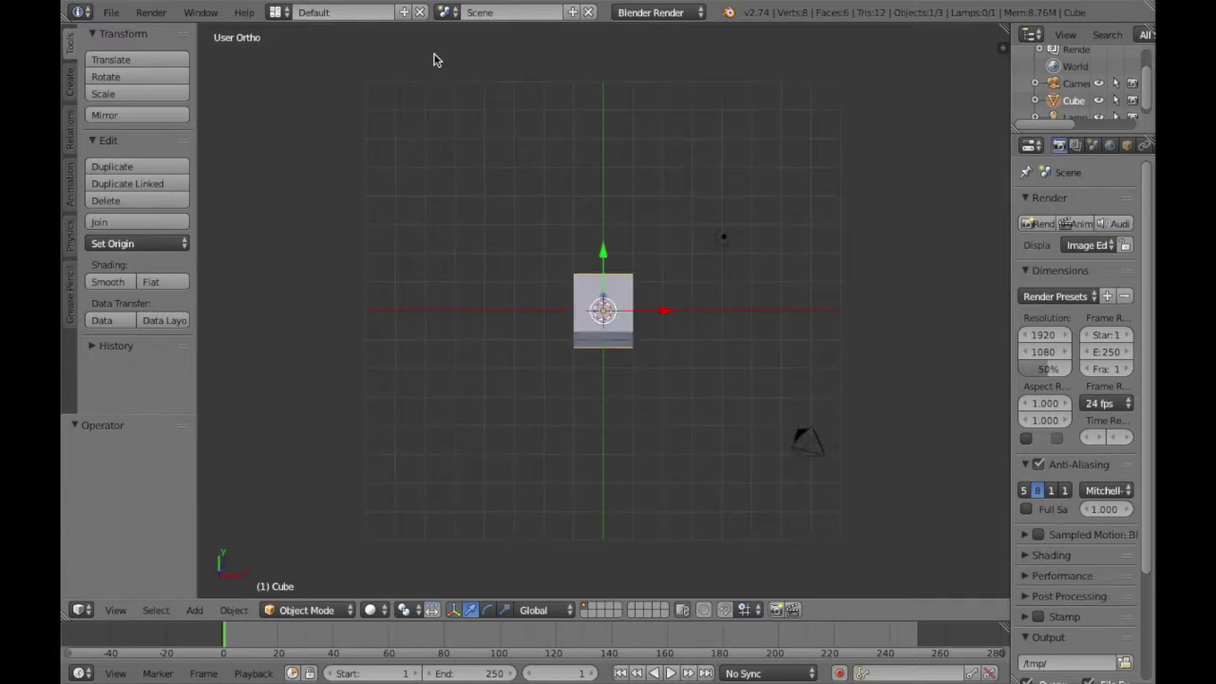
{"action": "key", "text": "KP_8"}
{"action": "key", "text": "KP_8"}
{"action": "key", "text": "KP_8"}
{"action": "key", "text": "KP_8"}
{"action": "key", "text": "KP_8"}
{"action": "key", "text": "KP_8"}
{"action": "key", "text": "KP_8"}
{"action": "key", "text": "KP_8"}
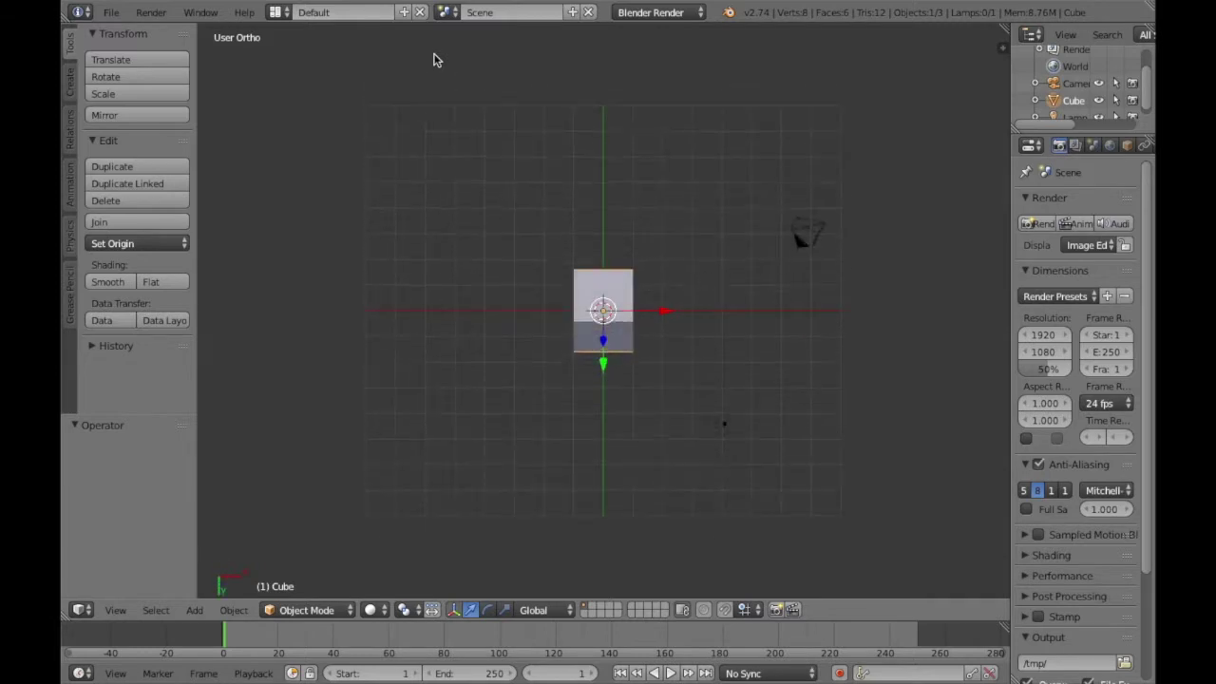
{"action": "key", "text": "KP_8"}
{"action": "key", "text": "KP_8"}
{"action": "key", "text": "KP_8"}
{"action": "key", "text": "KP_8"}
{"action": "key", "text": "KP_8"}
{"action": "key", "text": "KP_8"}
{"action": "key", "text": "KP_8"}
{"action": "key", "text": "KP_8"}
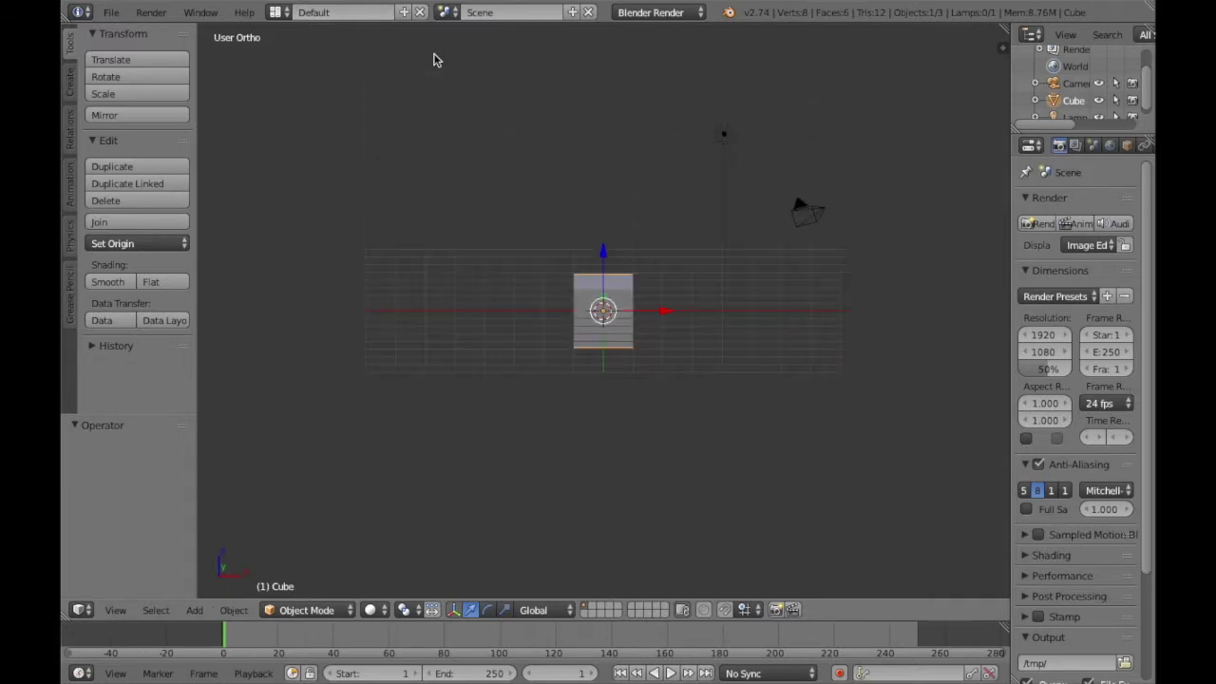
{"action": "key", "text": "KP_8"}
{"action": "key", "text": "KP_8"}
{"action": "key", "text": "KP_8"}
{"action": "key", "text": "KP_8"}
{"action": "key", "text": "KP_8"}
{"action": "key", "text": "KP_8"}
{"action": "key", "text": "KP_8"}
{"action": "key", "text": "KP_8"}
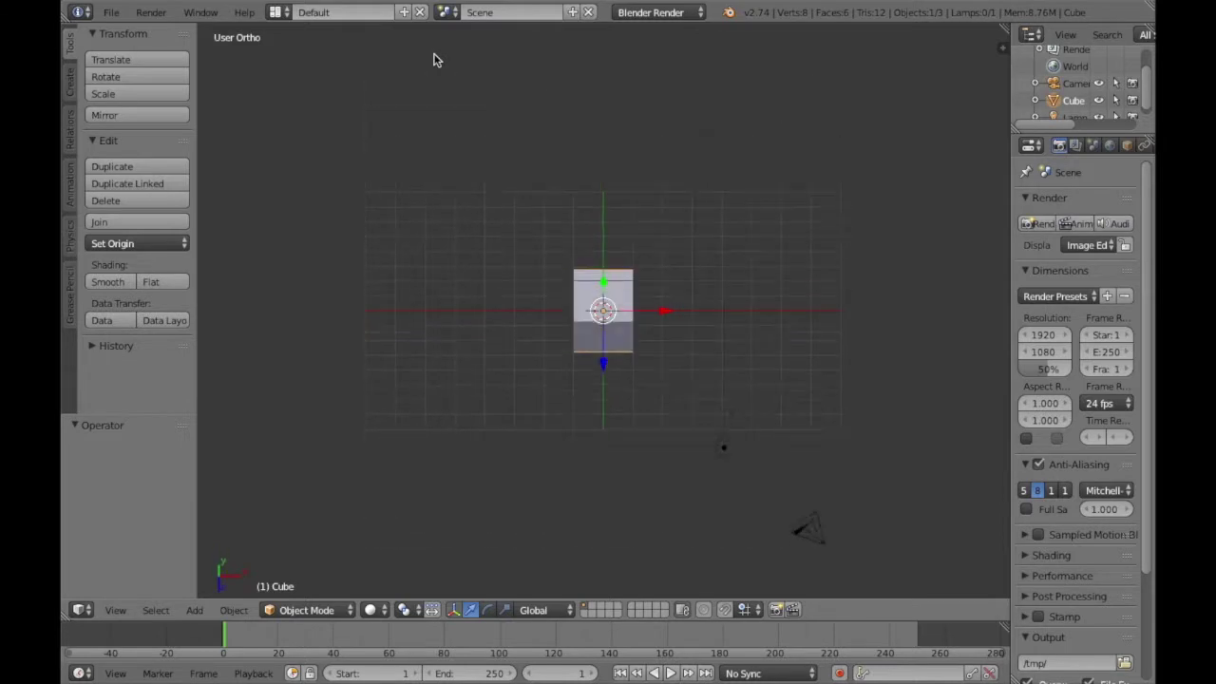
{"action": "key", "text": "KP_8"}
{"action": "key", "text": "KP_8"}
{"action": "key", "text": "KP_8"}
{"action": "key", "text": "KP_8"}
{"action": "key", "text": "KP_8"}
{"action": "key", "text": "KP_8"}
{"action": "key", "text": "KP_8"}
{"action": "key", "text": "KP_8"}
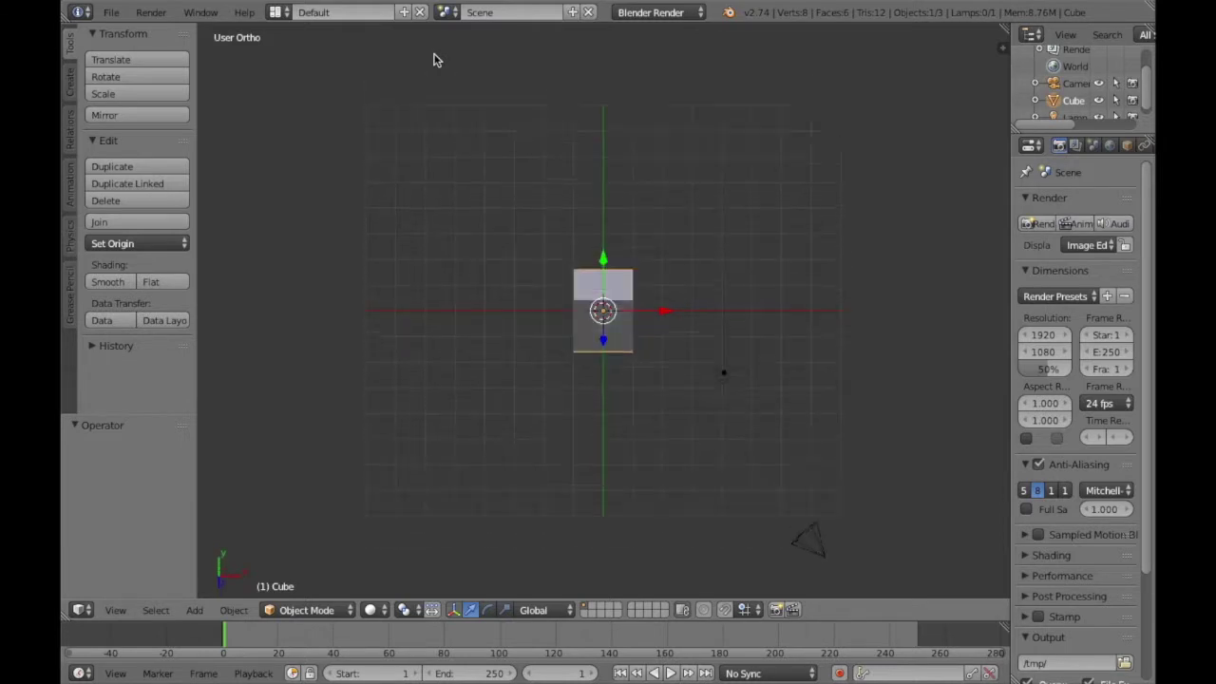
{"action": "key", "text": "KP_8"}
{"action": "key", "text": "KP_8"}
{"action": "key", "text": "KP_8"}
{"action": "key", "text": "KP_8"}
{"action": "key", "text": "KP_8"}
{"action": "key", "text": "KP_8"}
{"action": "key", "text": "KP_8"}
{"action": "key", "text": "KP_8"}
{"action": "key", "text": "KP_8"}
{"action": "key", "text": "KP_8"}
{"action": "key", "text": "KP_8"}
{"action": "key", "text": "KP_8"}
{"action": "key", "text": "KP_8"}
{"action": "key", "text": "KP_8"}
{"action": "key", "text": "KP_8"}
{"action": "key", "text": "KP_8"}
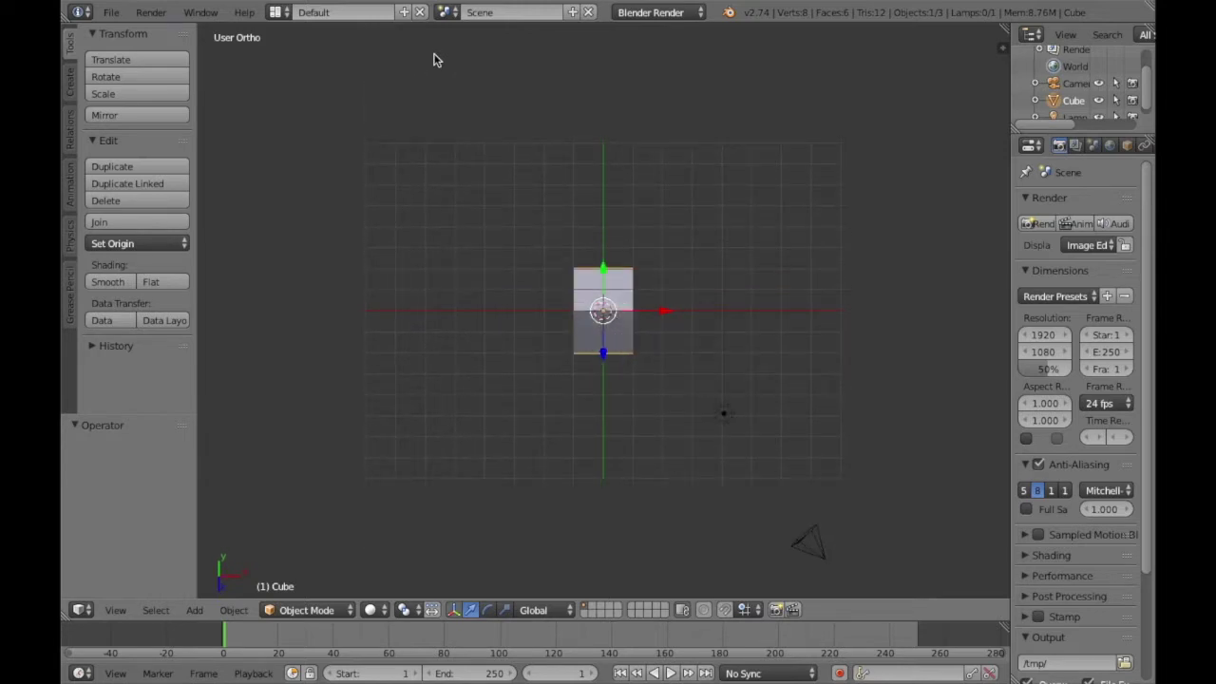
Look at the cube through the scene camera and return to the previous orthographic view.
{"action": "key", "text": "KP_0"}
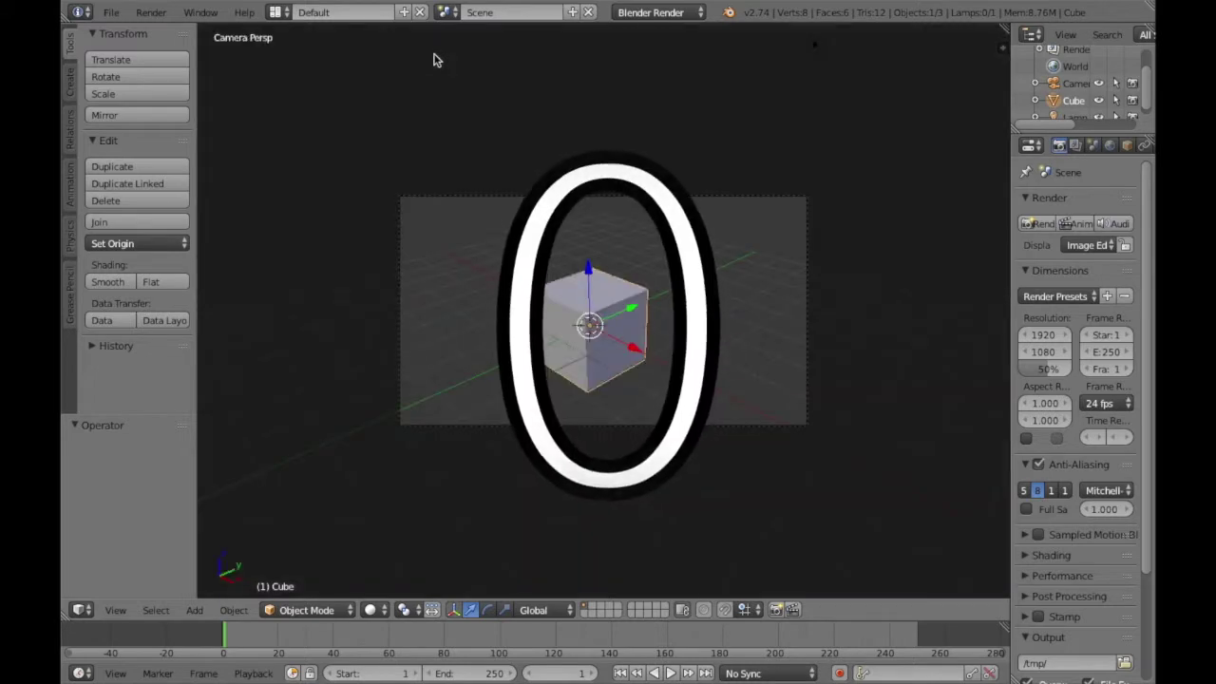
{"action": "key", "text": "KP_0"}
{"action": "key", "text": "KP_0"}
{"action": "key", "text": "KP_0"}
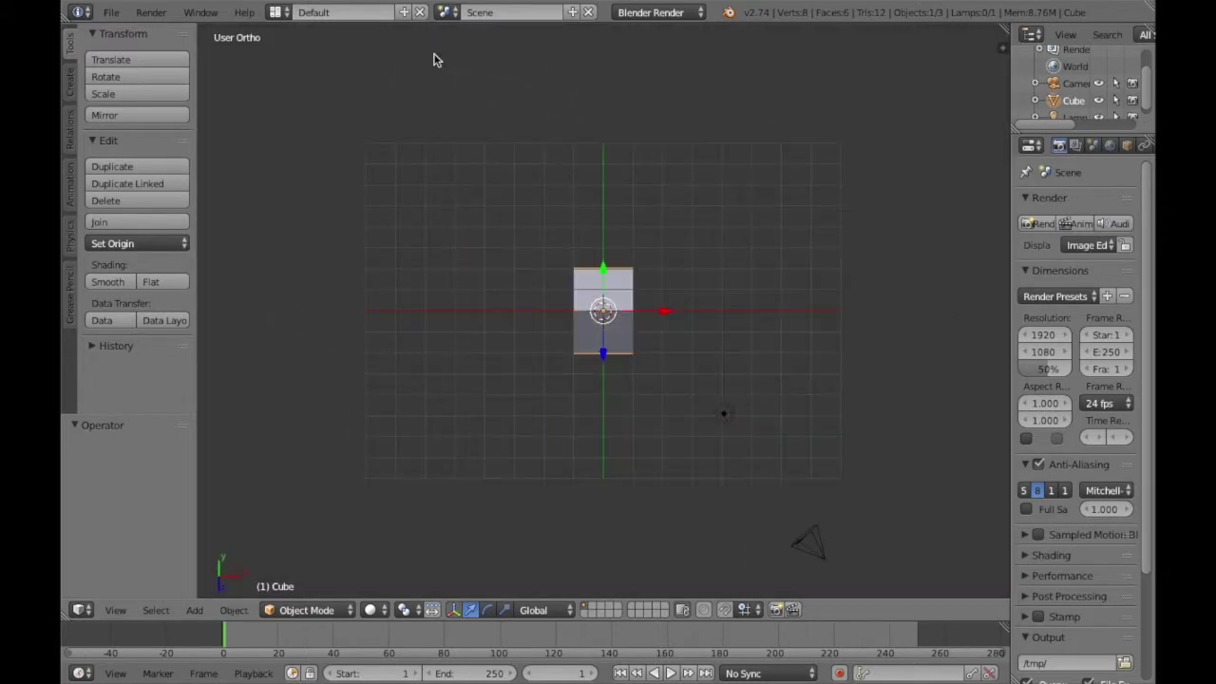
Switch to the top view and orbit freely around the cube to an angled orthographic view.
{"action": "key", "text": "KP_7"}
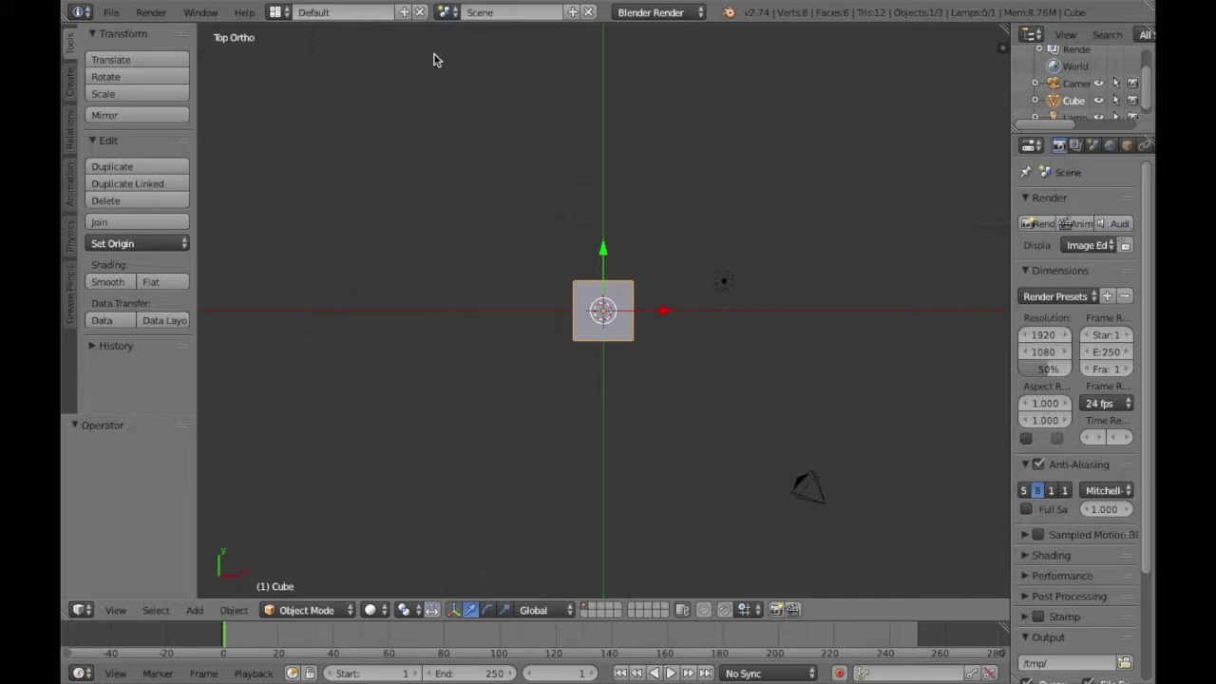
{"action": "scroll", "coordinate": [434, 59], "scroll_direction": "down", "scroll_amount": 1}
{"action": "scroll", "coordinate": [434, 59], "scroll_direction": "up", "scroll_amount": 2}
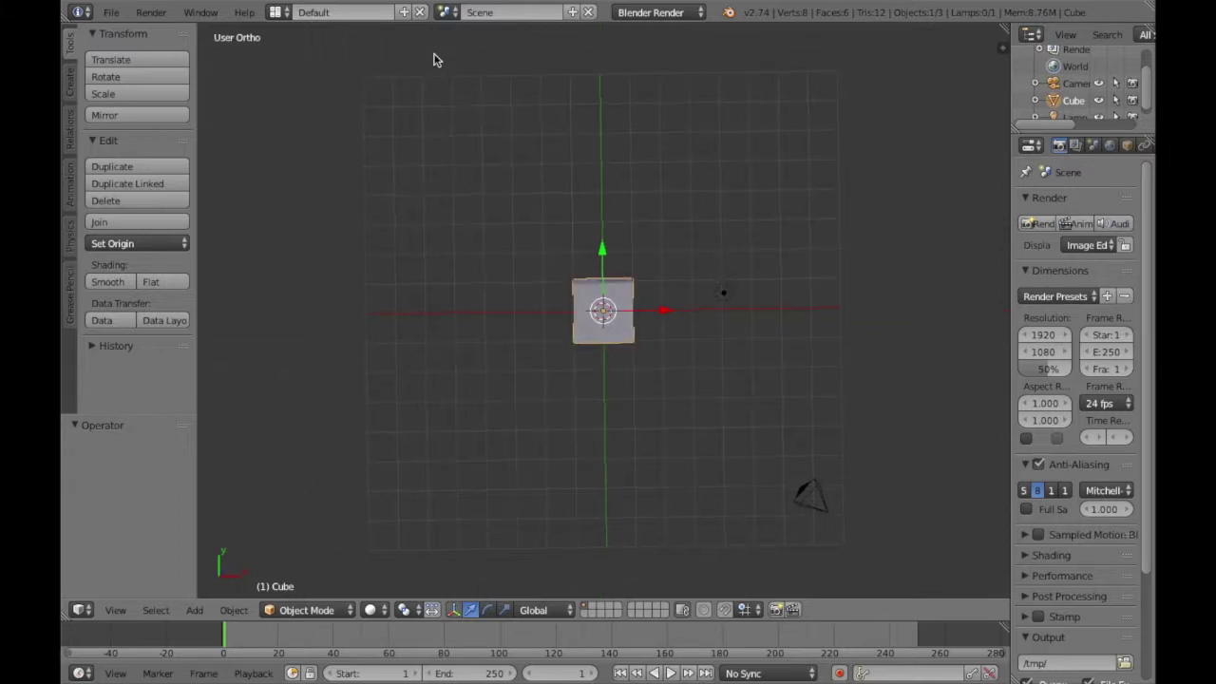
{"action": "scroll", "coordinate": [434, 59], "scroll_direction": "down", "scroll_amount": 5}
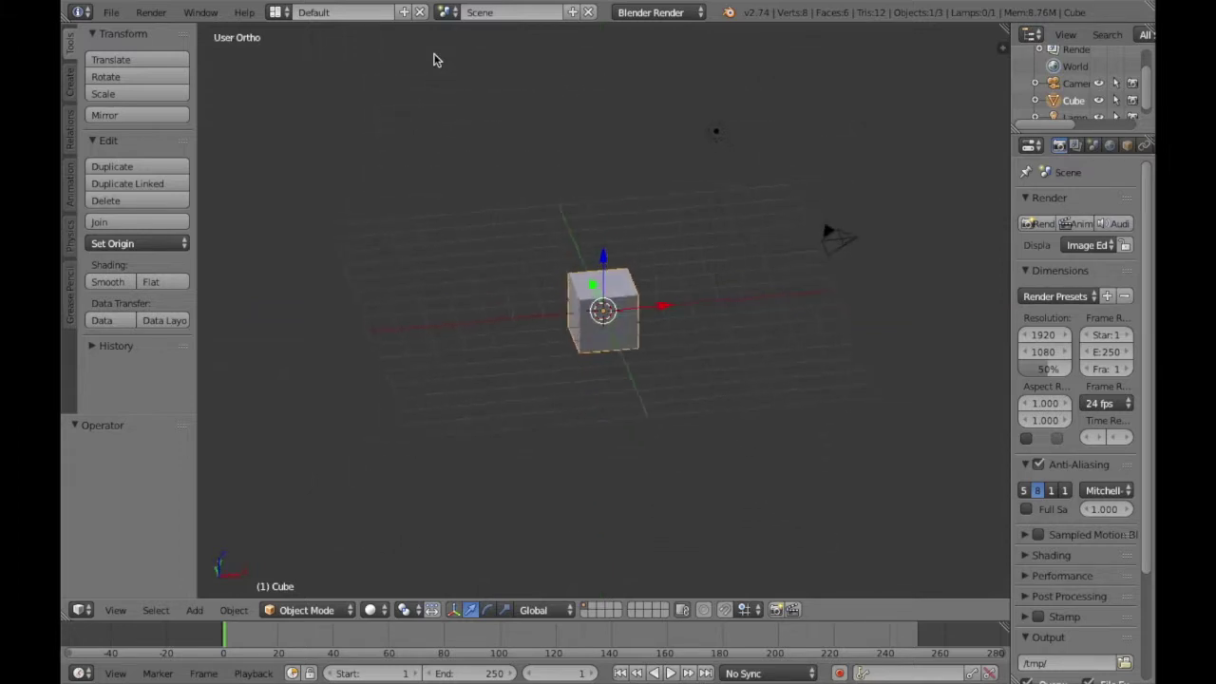
{"action": "scroll", "coordinate": [434, 59], "scroll_direction": "left", "scroll_amount": 3}
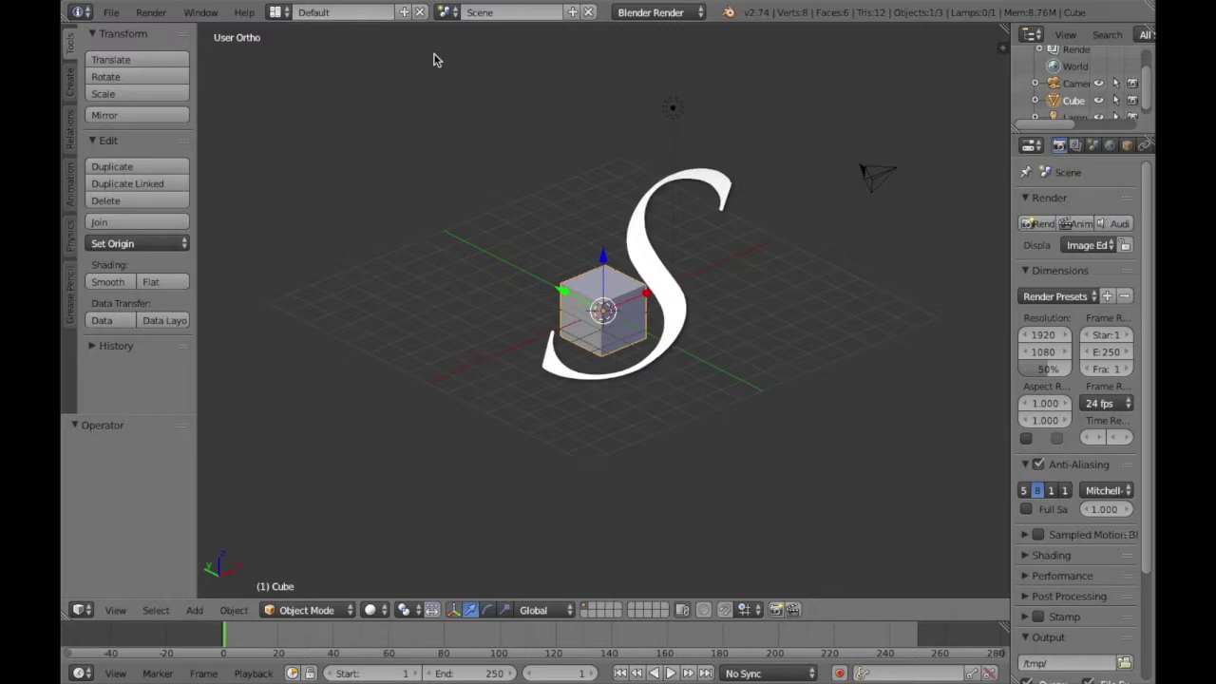
Scale the cube uniformly by about 0.874 and along the X axis by about 0.503.
{"action": "key", "text": "s"}
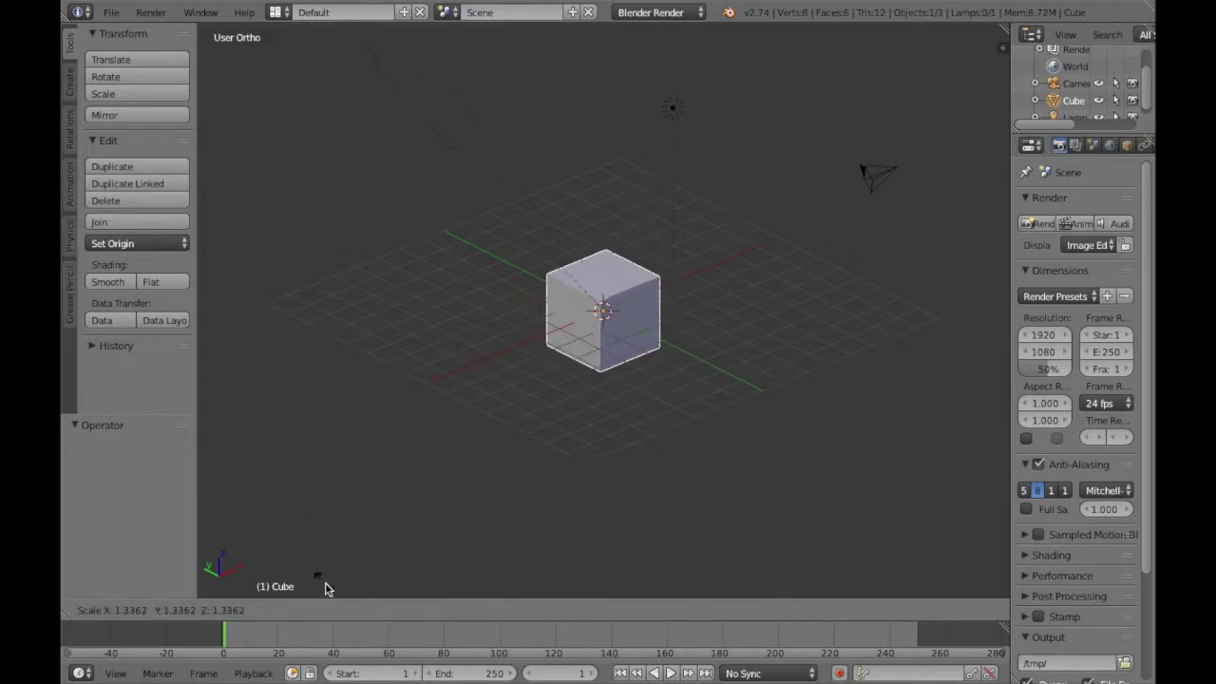
{"action": "left_click", "coordinate": [465, 85]}
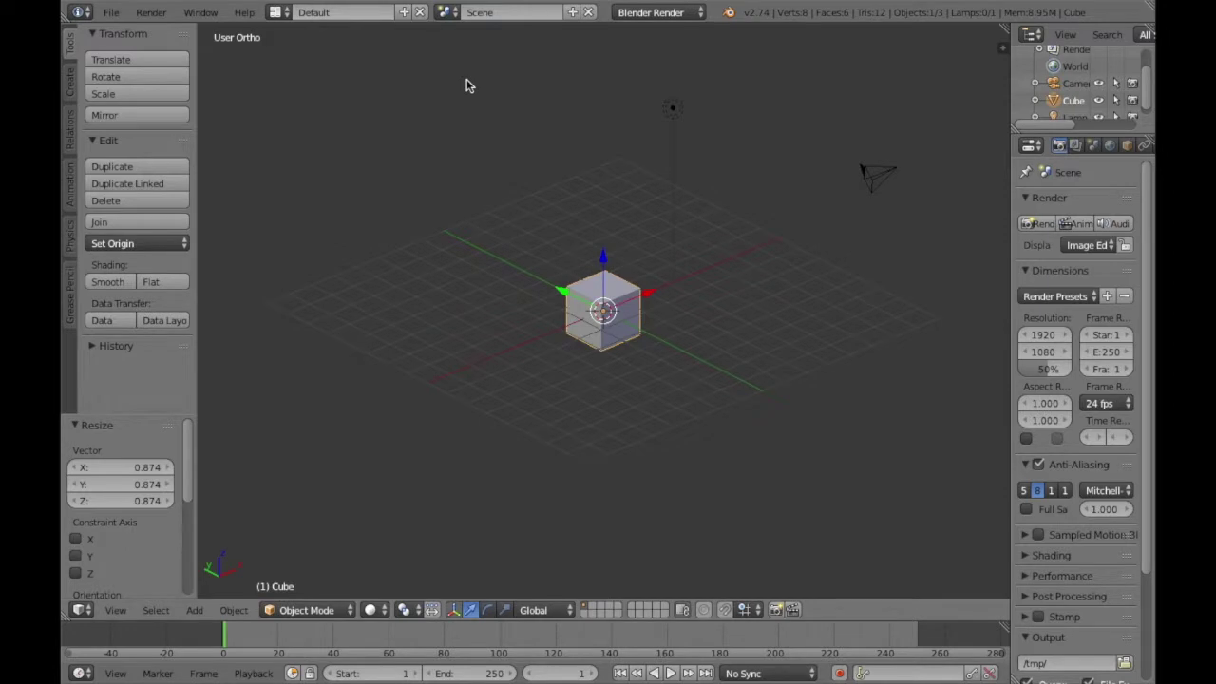
{"action": "key", "text": "s"}
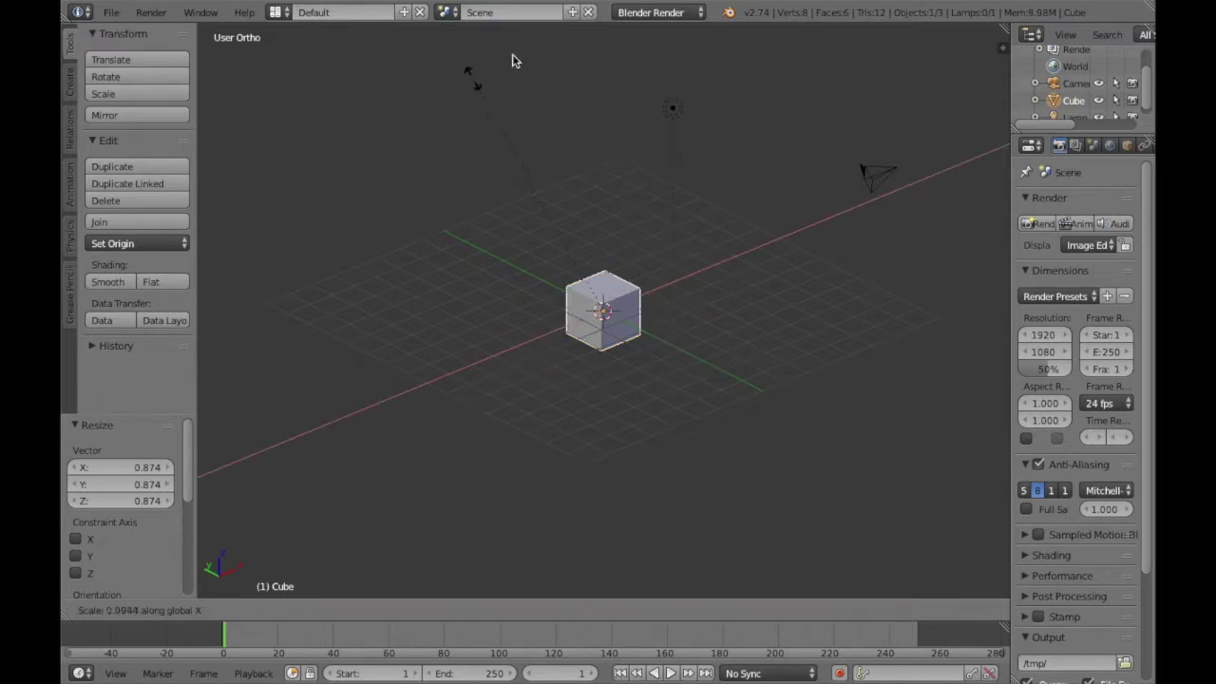
{"action": "left_click", "coordinate": [567, 182]}
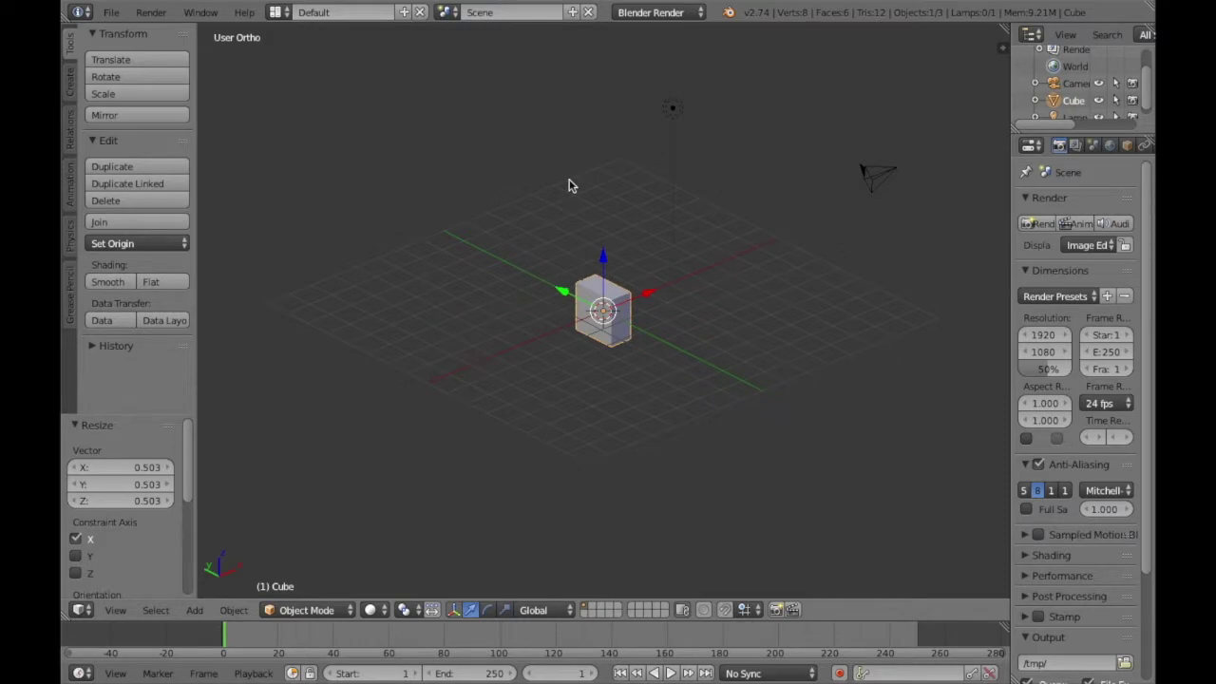
Scale the cube along the Y axis by about 1.263 and along the Z axis by about 1.437.
{"action": "key", "text": "s"}
{"action": "key", "text": "y"}
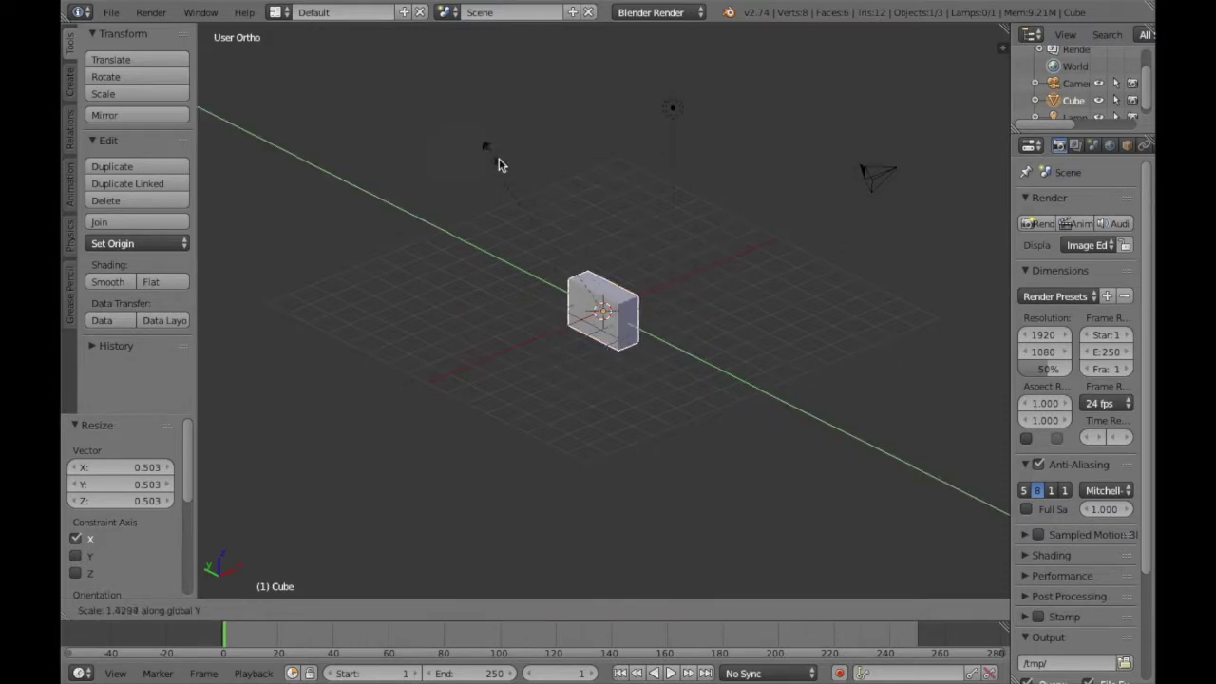
{"action": "left_click", "coordinate": [506, 176]}
{"action": "key", "text": "s"}
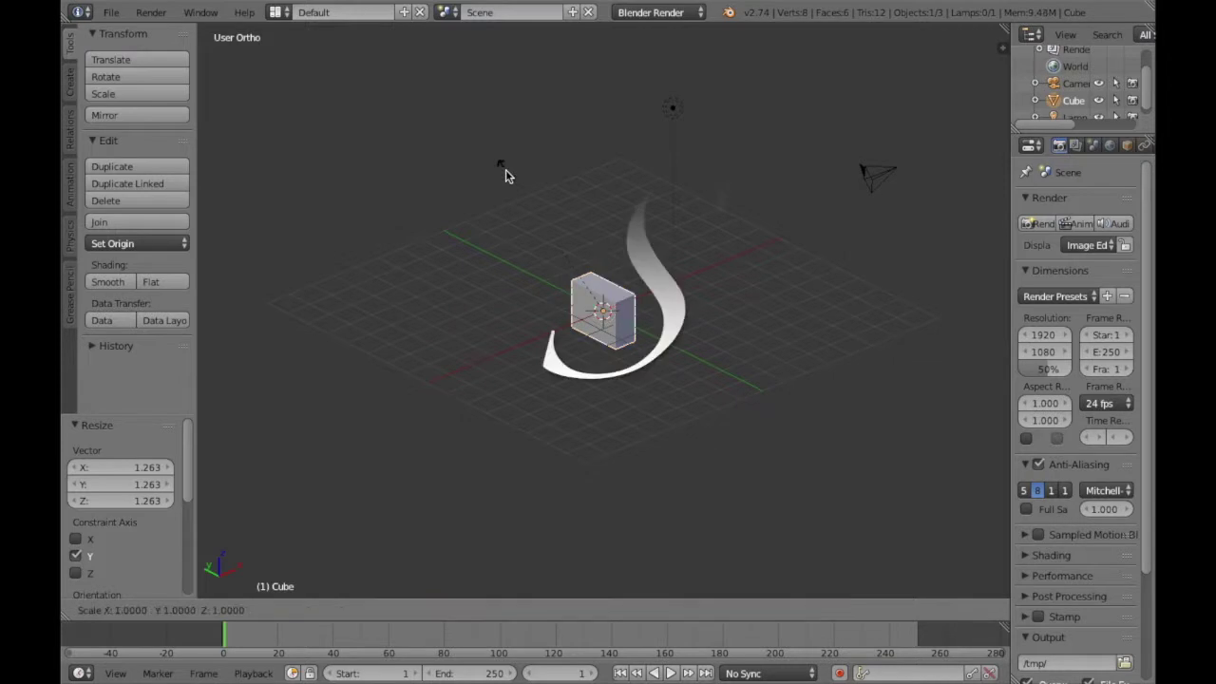
{"action": "key", "text": "z"}
{"action": "left_click", "coordinate": [491, 97]}
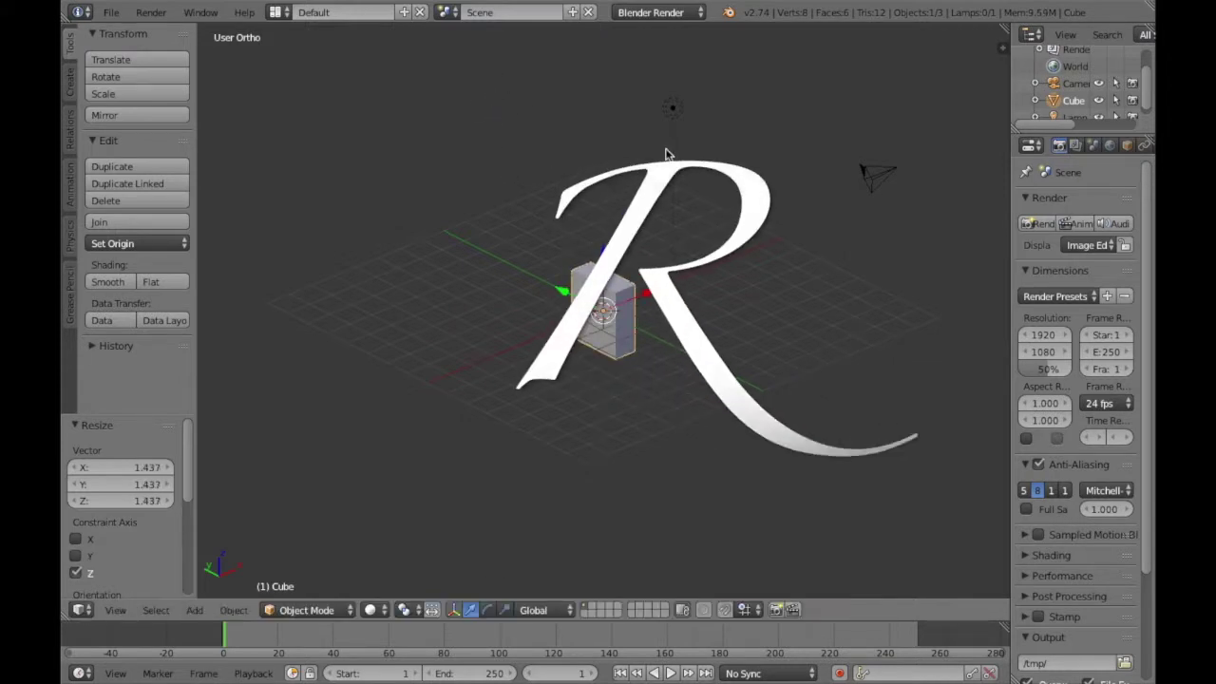
Rotate the cube freely by about -5.9°, and by about 32° as seen from the opposite side.
{"action": "key", "text": "r"}
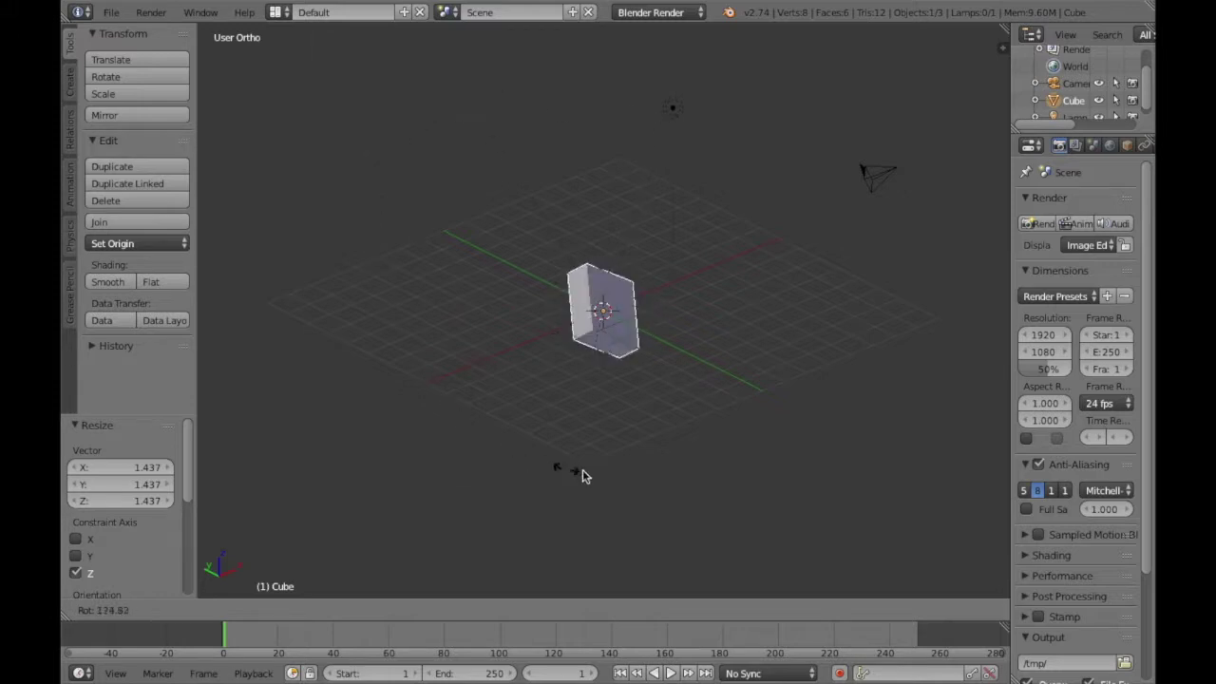
{"action": "left_click", "coordinate": [647, 116]}
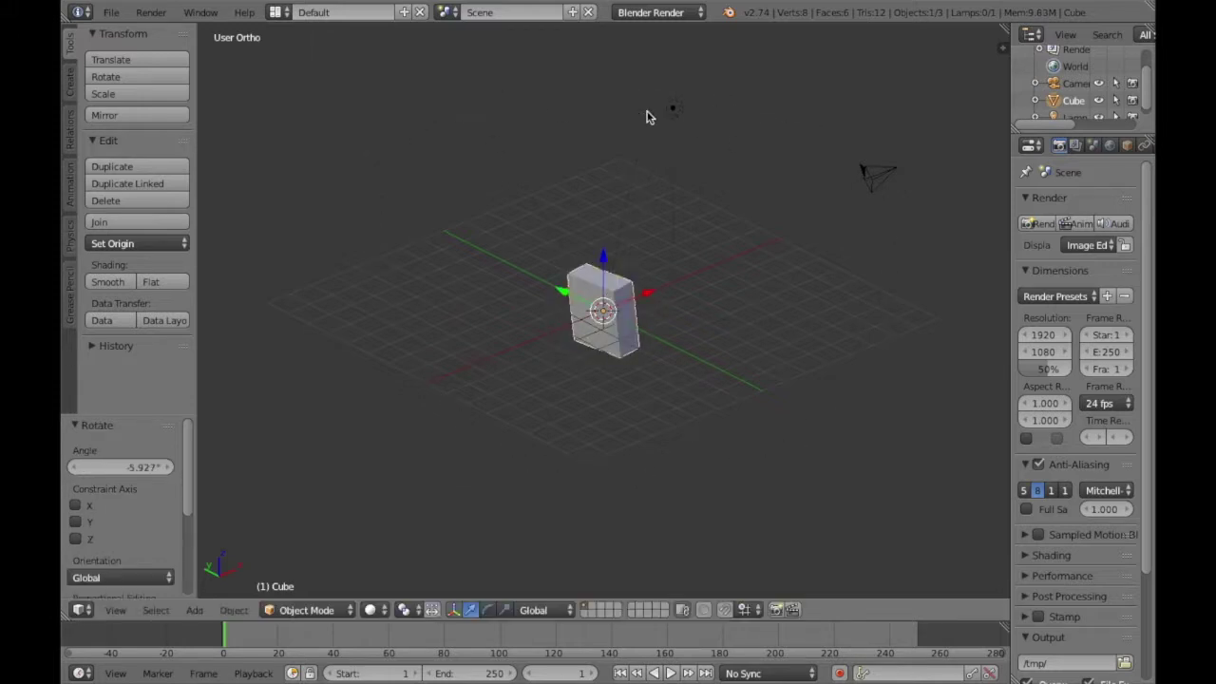
{"action": "scroll", "coordinate": [648, 117], "scroll_direction": "right", "scroll_amount": 10}
{"action": "key", "text": "r"}
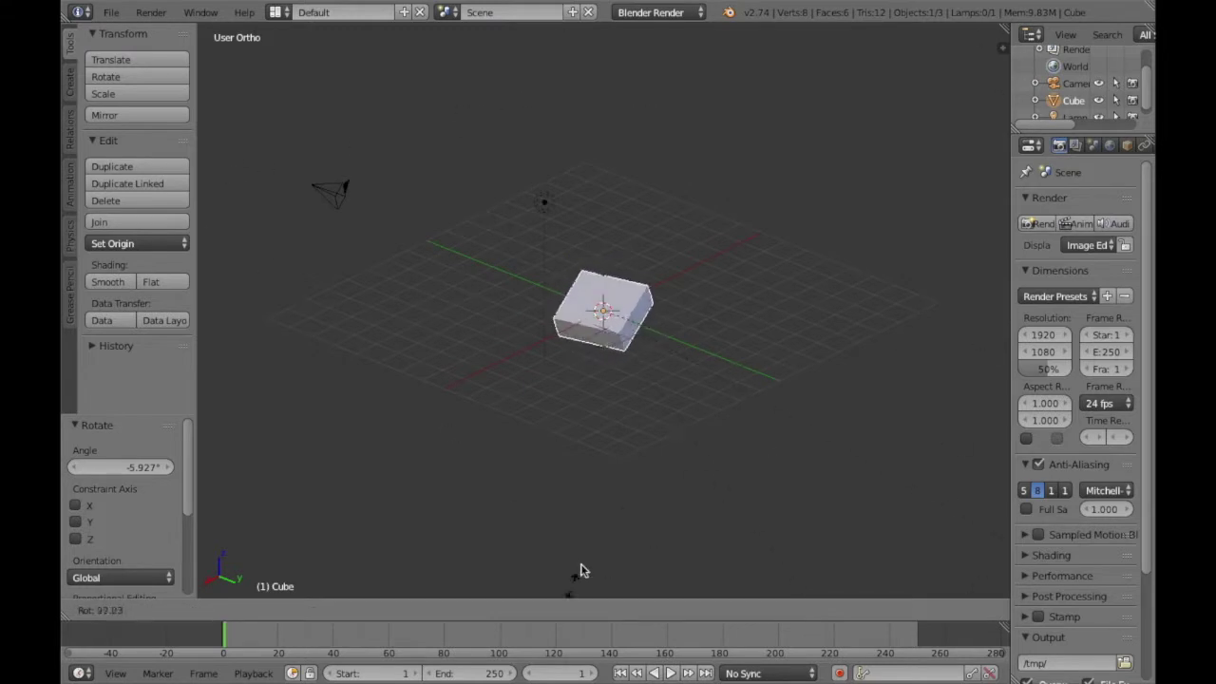
{"action": "left_click", "coordinate": [317, 361]}
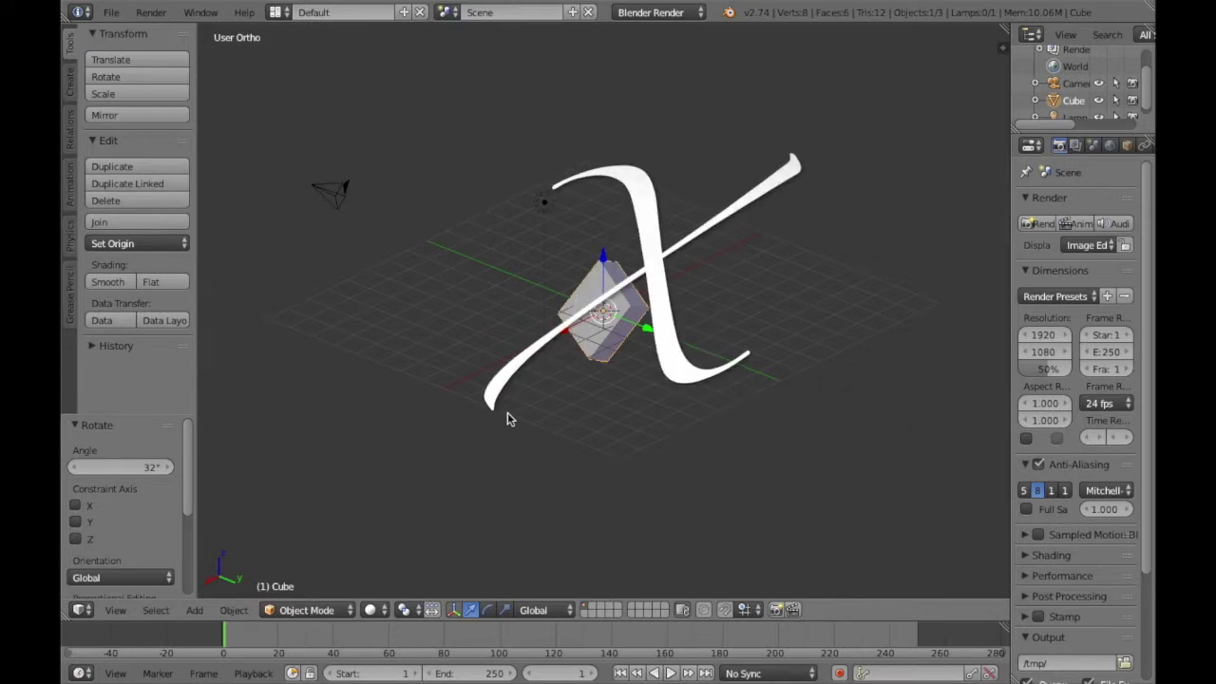
Rotate the cube around the global X axis by about -81.2°.
{"action": "key", "text": "r"}
{"action": "key", "text": "x"}
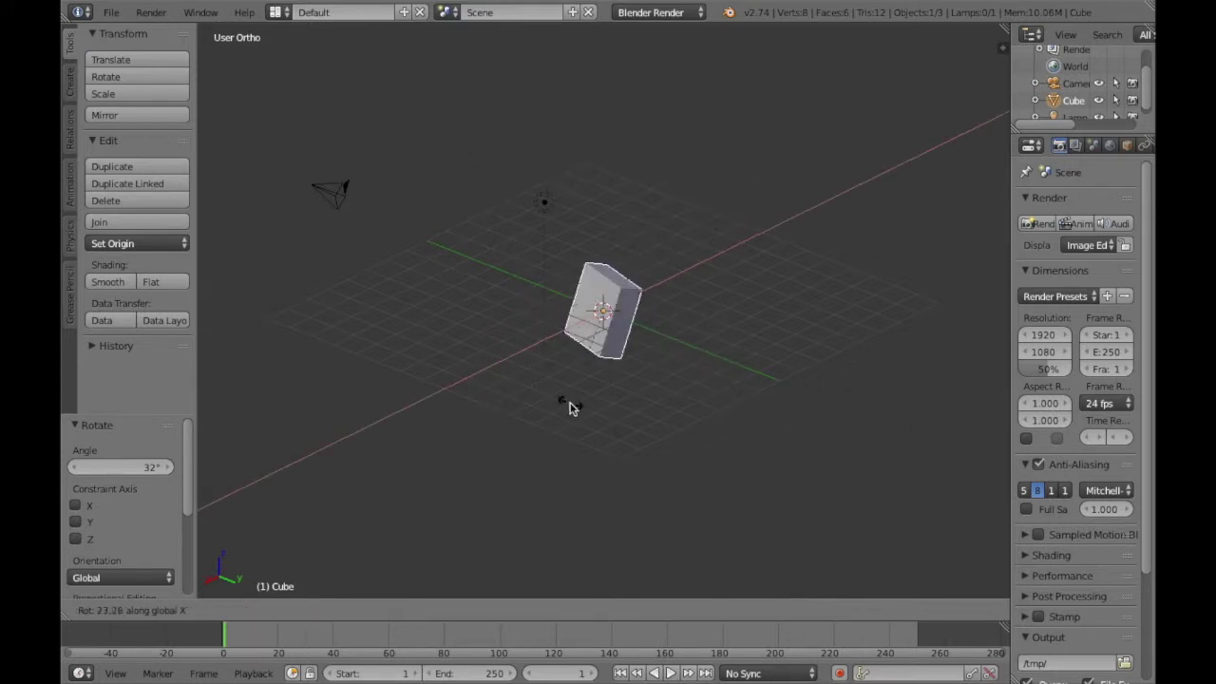
{"action": "left_click", "coordinate": [480, 232]}
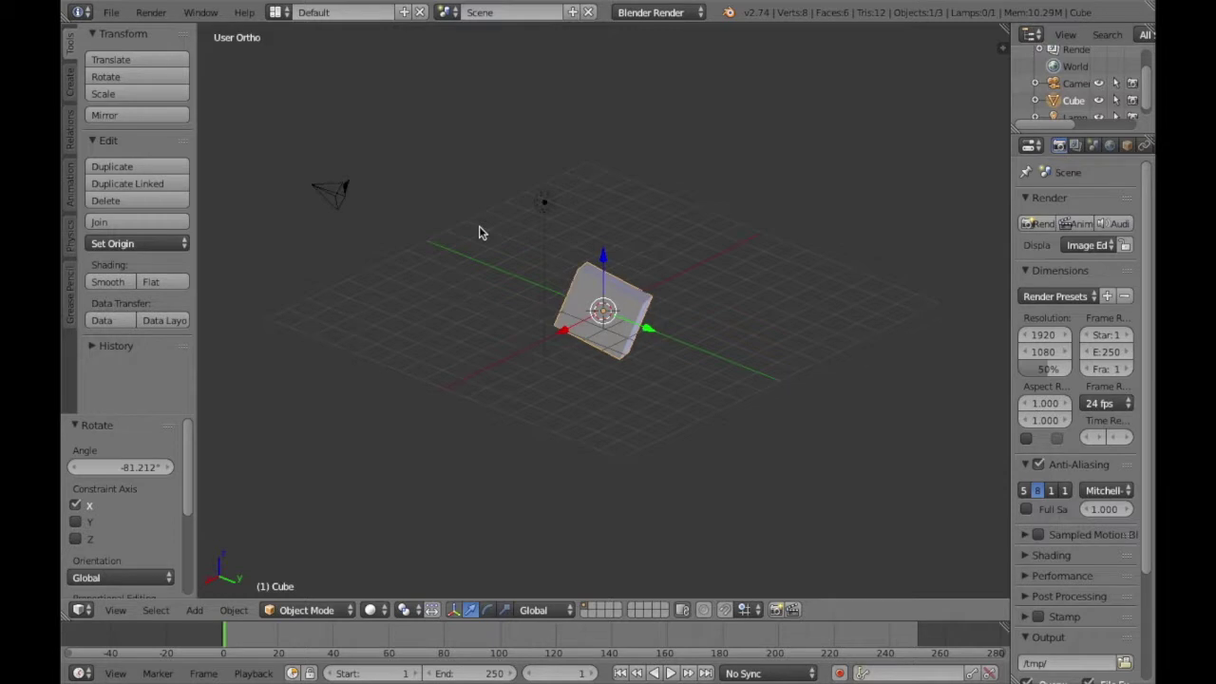
Toggle the selection of all objects repeatedly, selecting the cube alone in between, and end with everything deselected.
{"action": "key", "text": "a"}
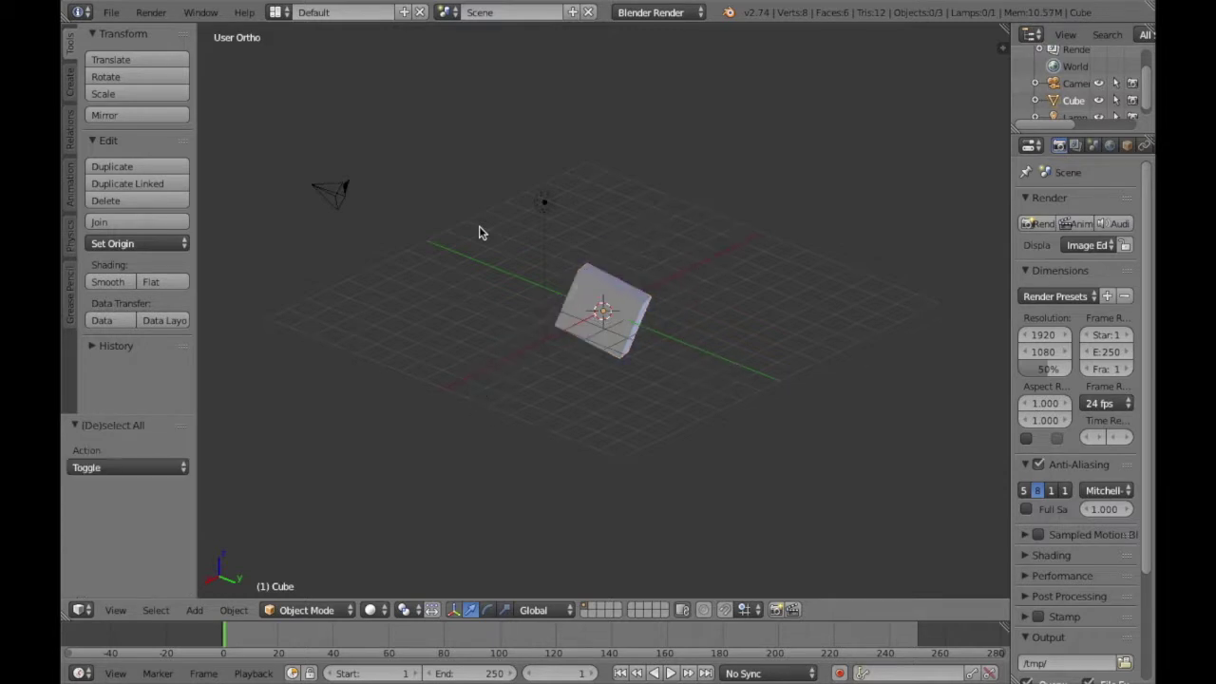
{"action": "key", "text": "a"}
{"action": "key", "text": "a"}
{"action": "right_click", "coordinate": [577, 315]}
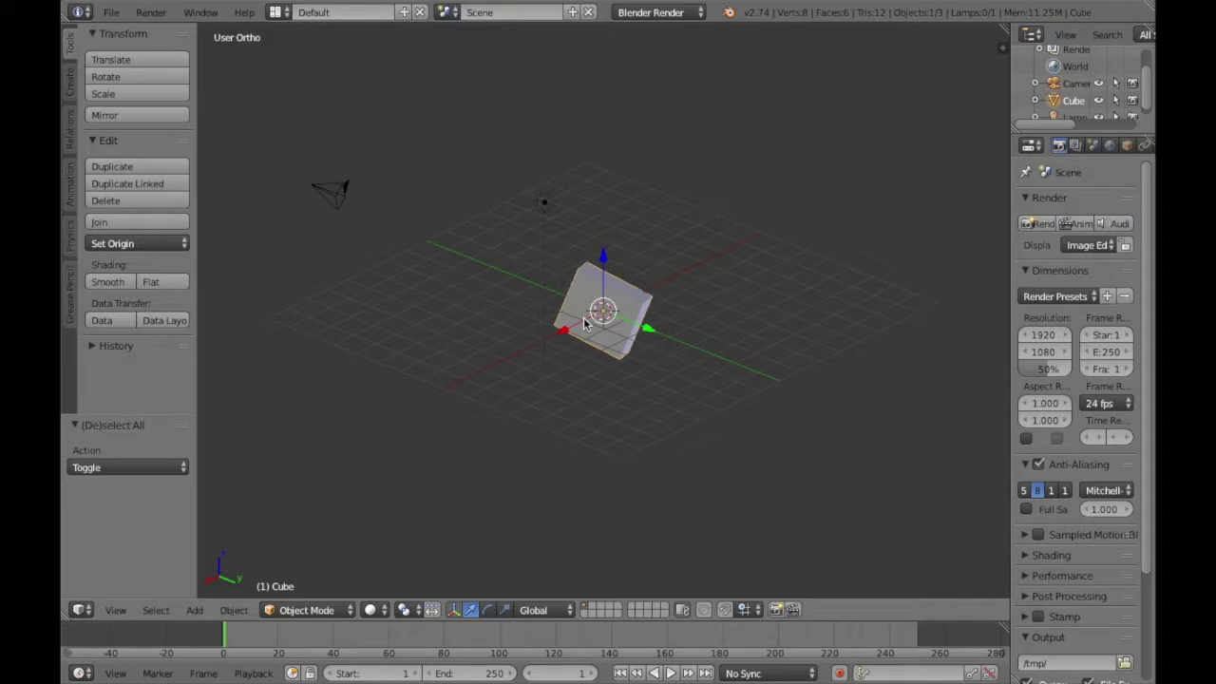
{"action": "key", "text": "a"}
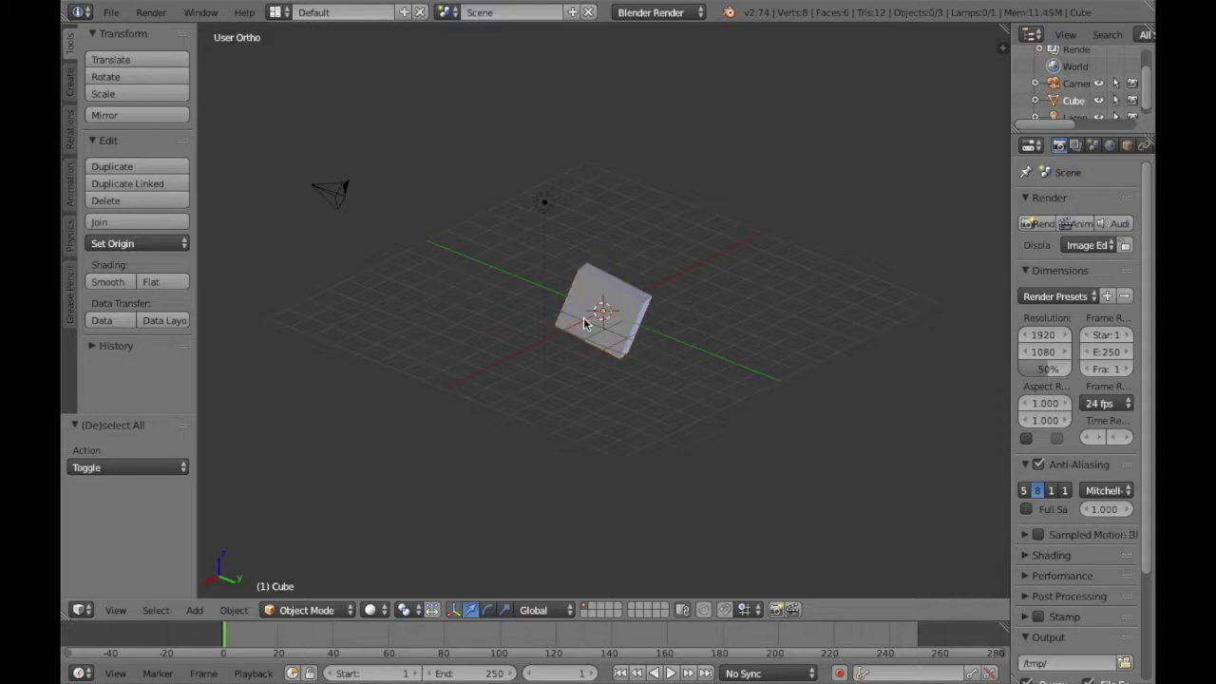
{"action": "key", "text": "a"}
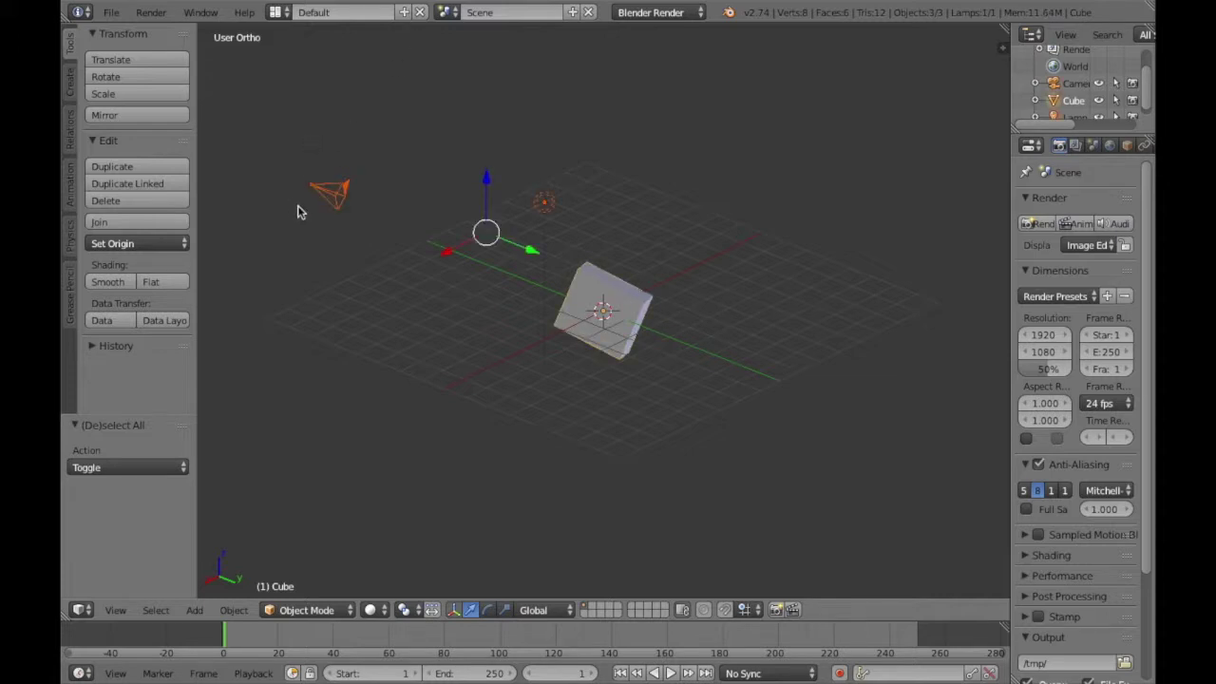
{"action": "key", "text": "a"}
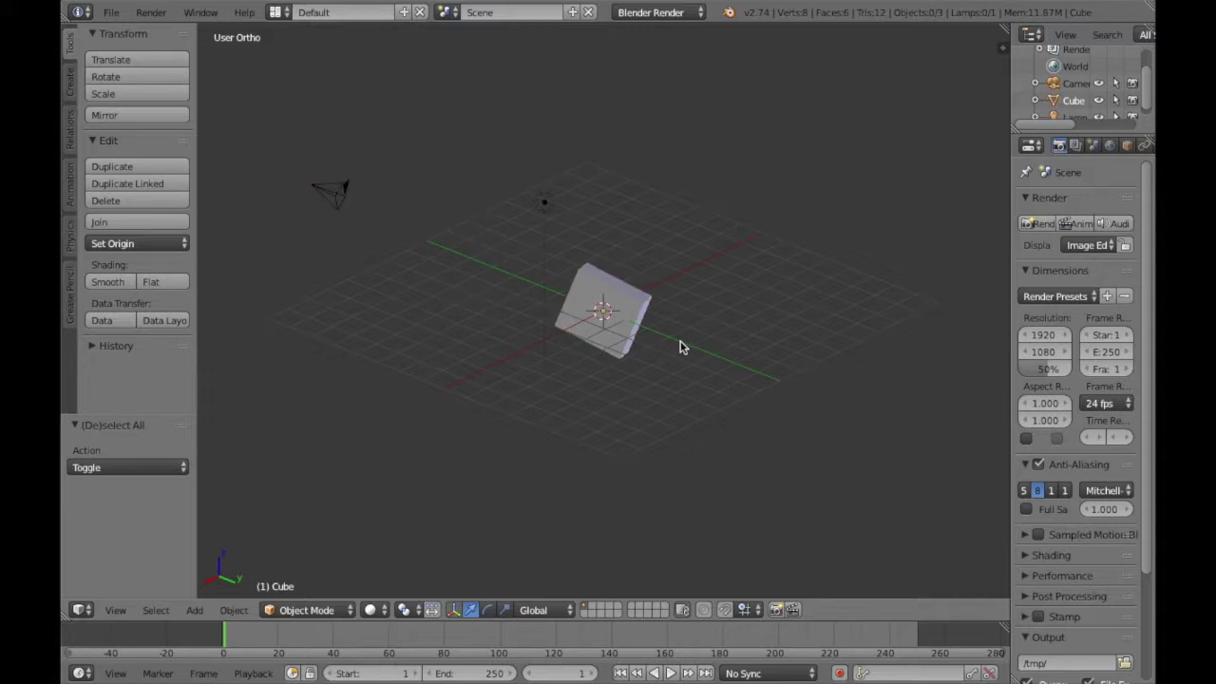
Select the cube, move it freely by about X -0.554, Y -1.079, Z 2.301, and shift it about 1.204 along X.
{"action": "right_click", "coordinate": [579, 313]}
{"action": "key", "text": "g"}
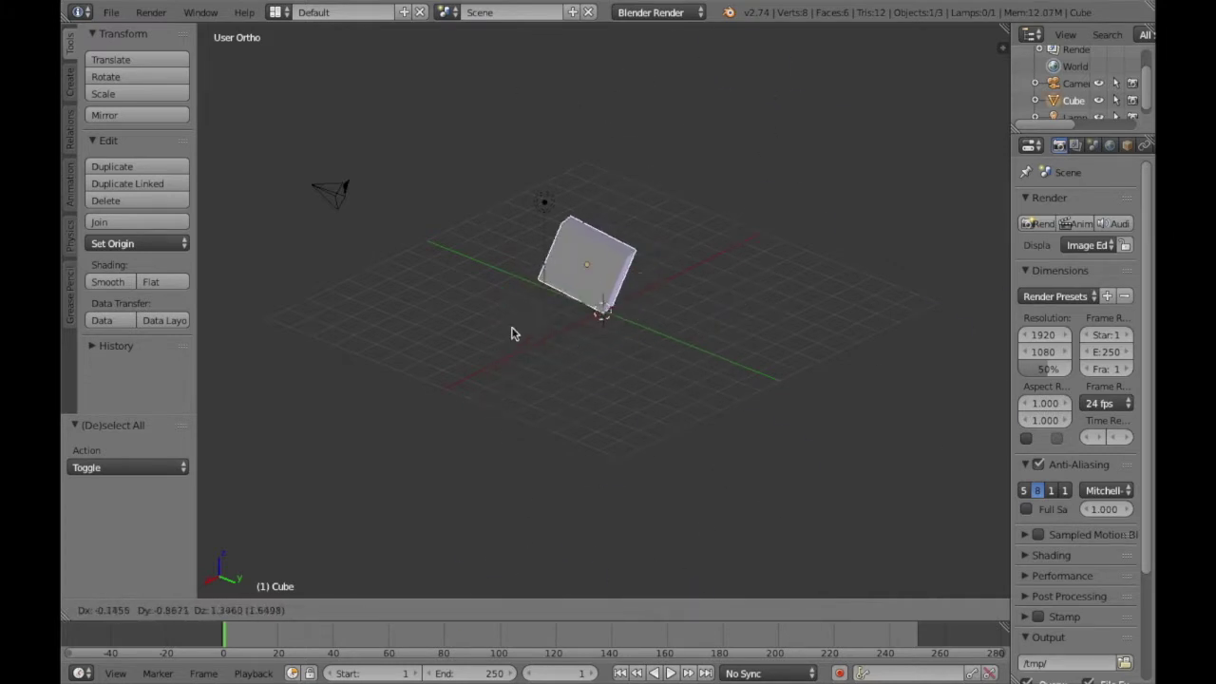
{"action": "left_click", "coordinate": [531, 302]}
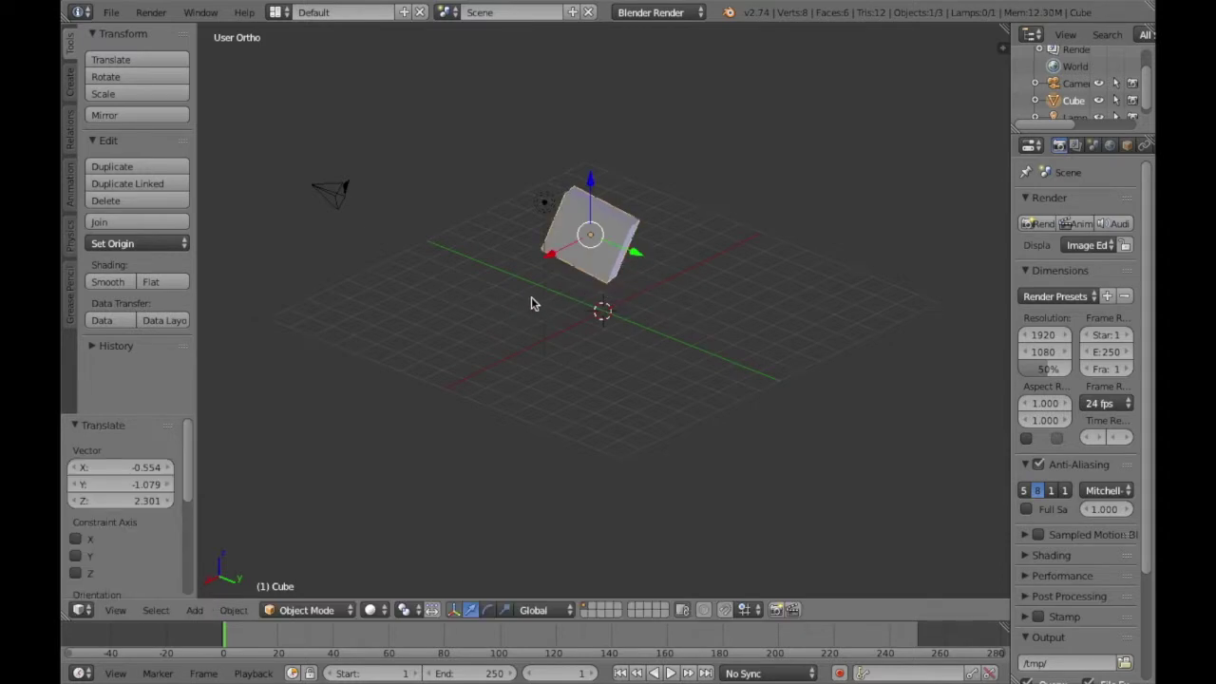
{"action": "key", "text": "g"}
{"action": "key", "text": "x"}
{"action": "left_click", "coordinate": [603, 371]}
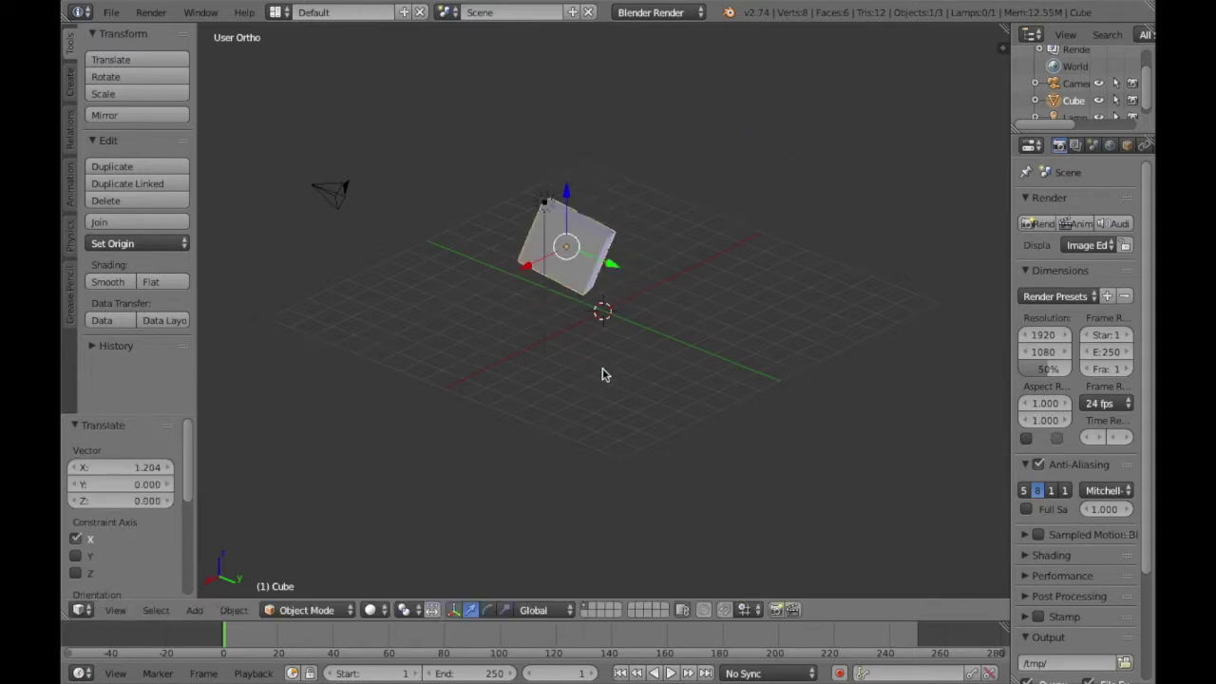
Move the cube about -0.6 along the Y axis and about -2.185 along the Z axis.
{"action": "key", "text": "g"}
{"action": "key", "text": "y"}
{"action": "left_click", "coordinate": [594, 350]}
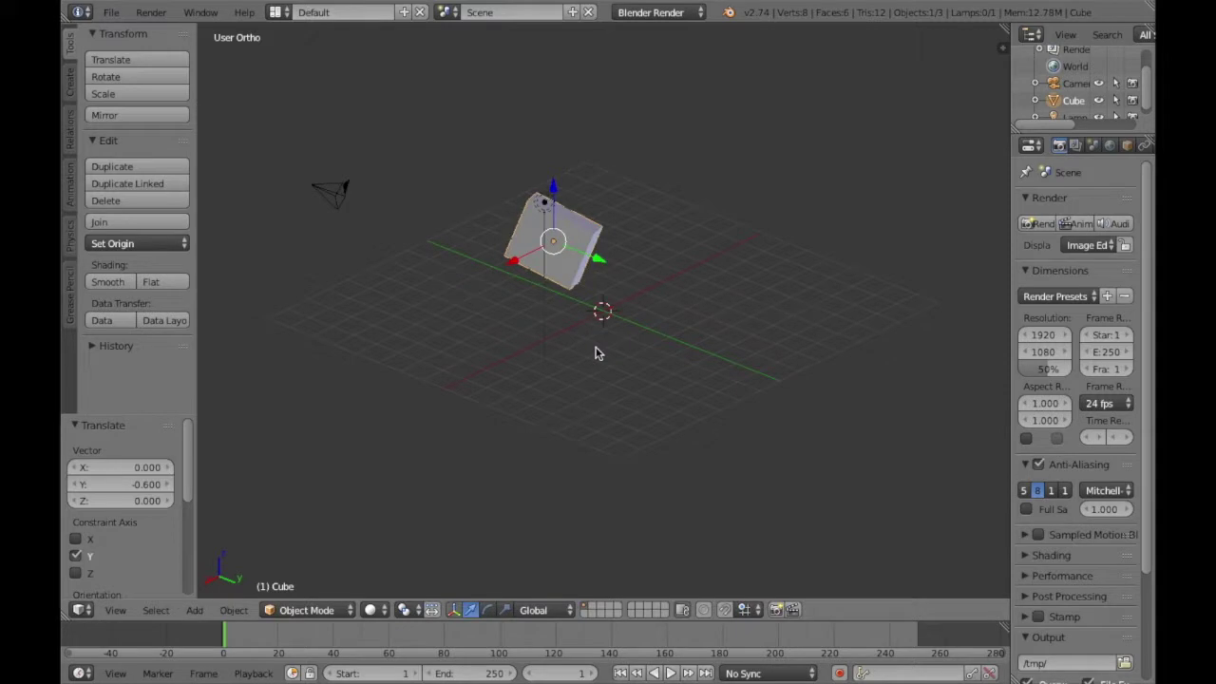
{"action": "key", "text": "g"}
{"action": "key", "text": "z"}
{"action": "left_click", "coordinate": [601, 412]}
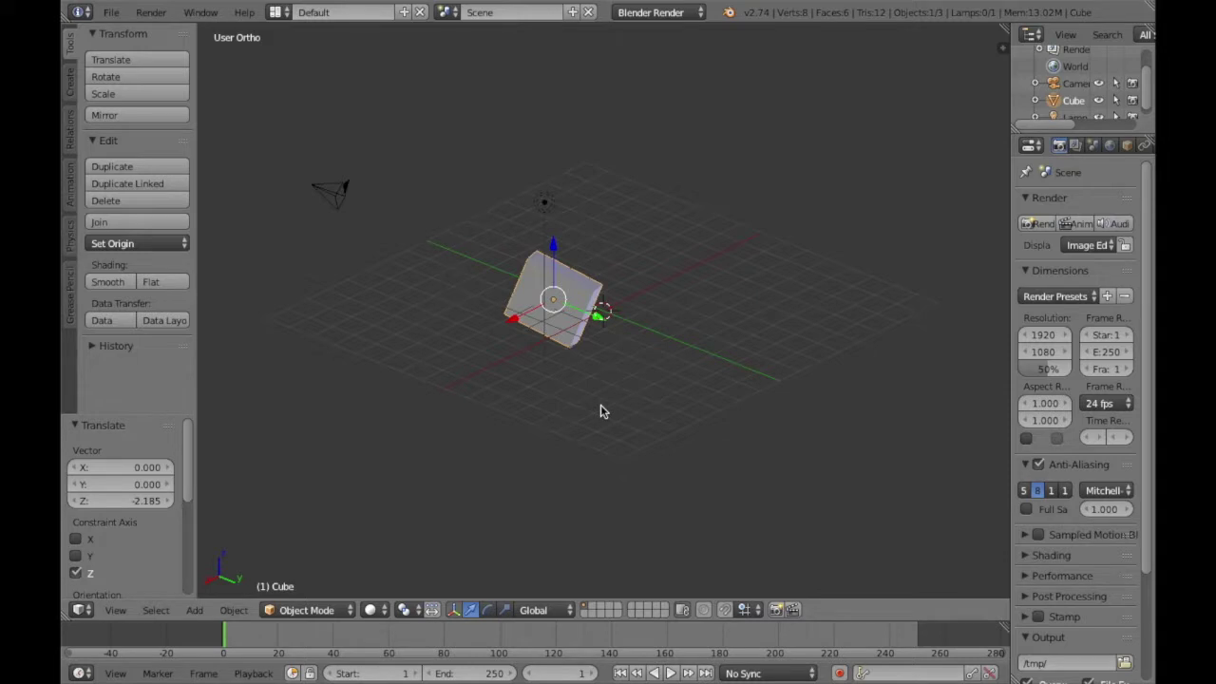
Duplicate the cube twice, offsetting the copies by about X -2.865, Y 2.54, Z 0.879 and X 4.438, Y -4.614, Z -0.439.
{"action": "key", "text": "shift+d"}
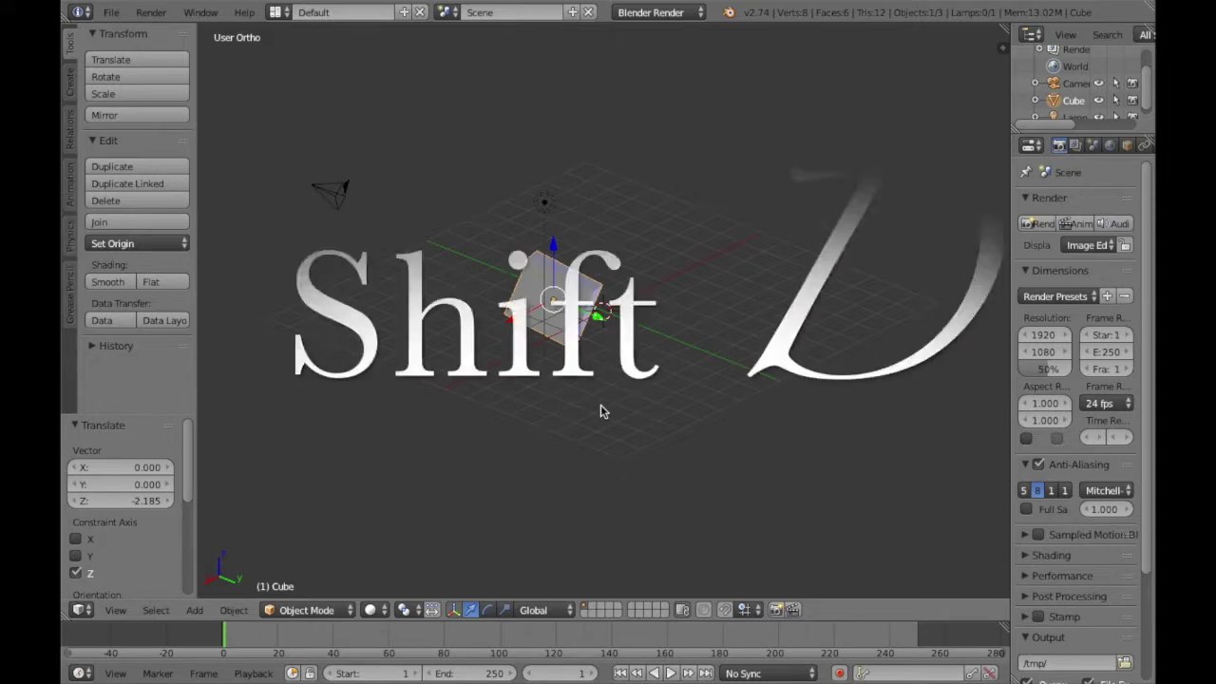
{"action": "left_click", "coordinate": [714, 382]}
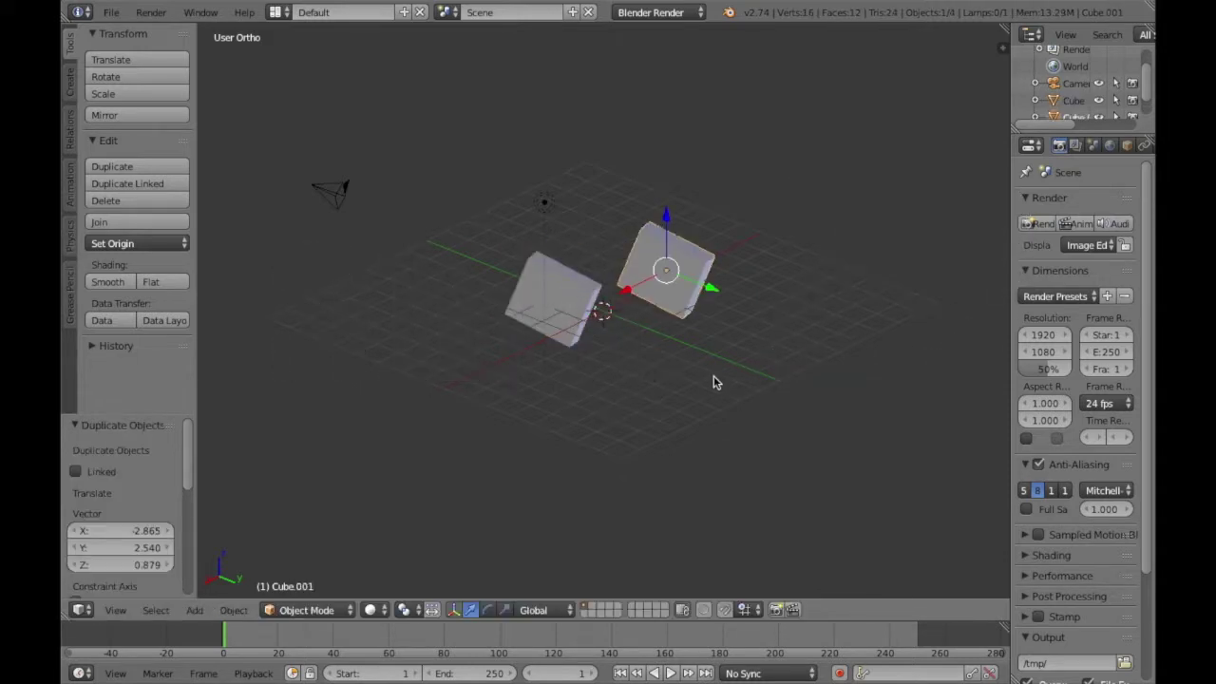
{"action": "key", "text": "shift+d"}
{"action": "left_click", "coordinate": [525, 397]}
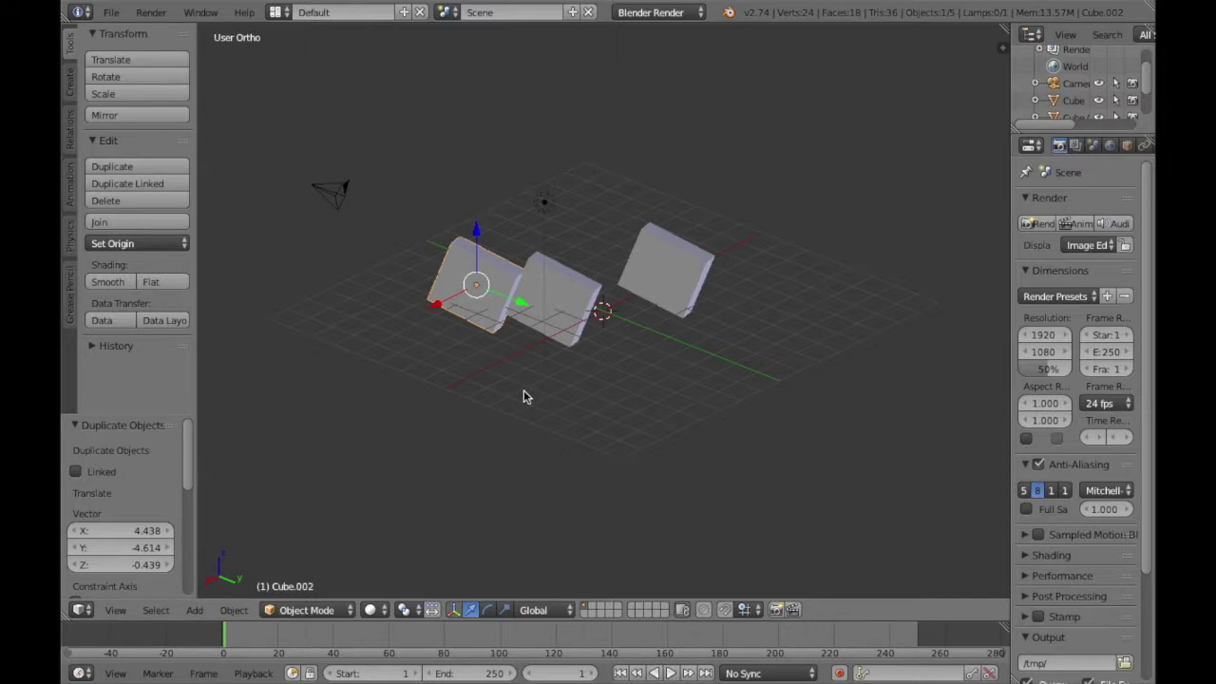
Use walk navigation to travel around the three cubes forward, backward, to both sides, down and up.
{"action": "key", "text": "shift+f"}
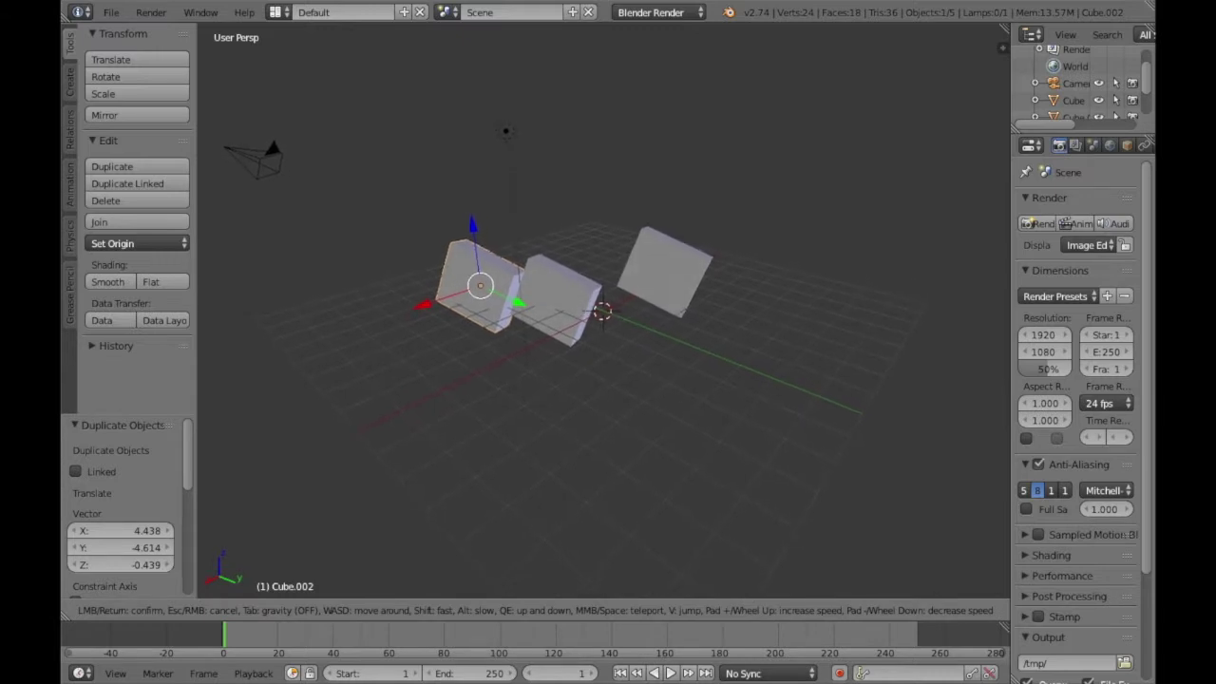
{"action": "left_click", "coordinate": [603, 313]}
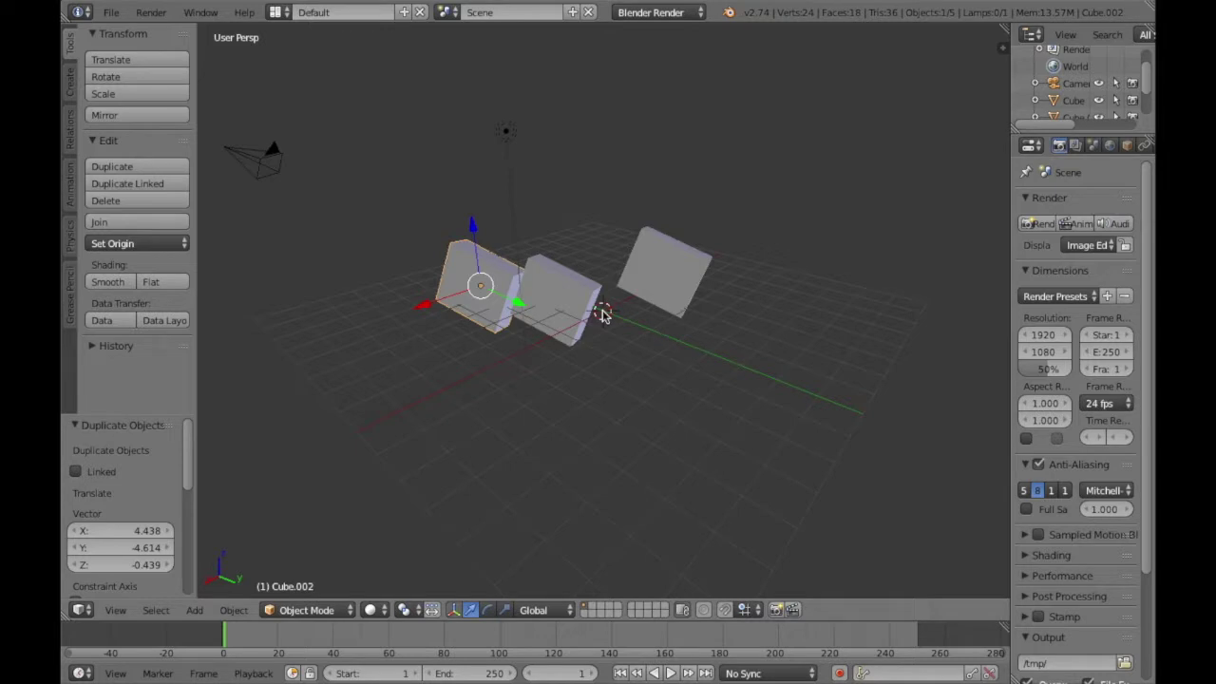
{"action": "key", "text": "shift+f"}
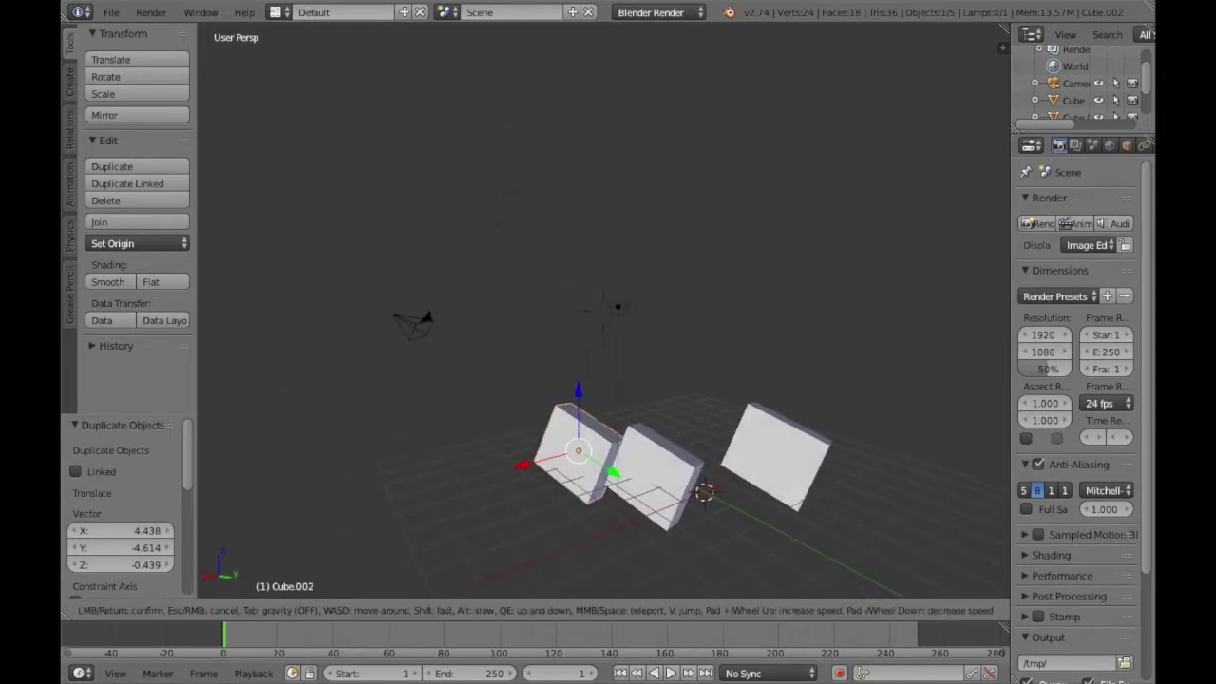
{"action": "key", "text": "w"}
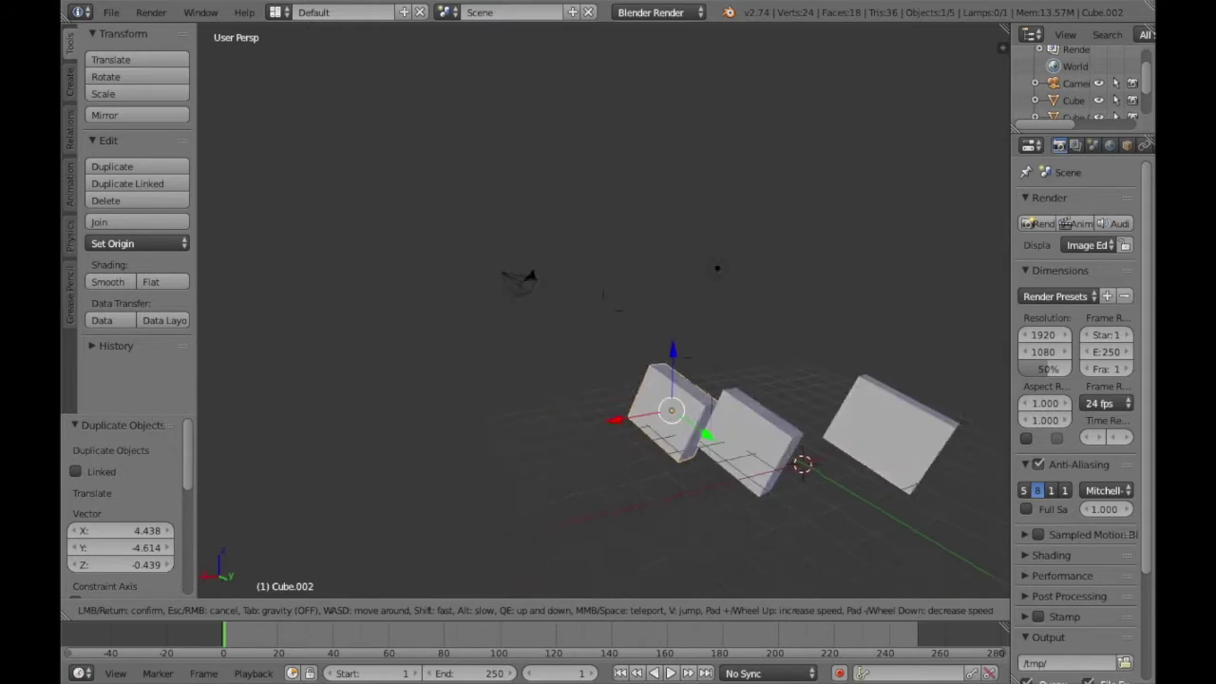
{"action": "key", "text": "w"}
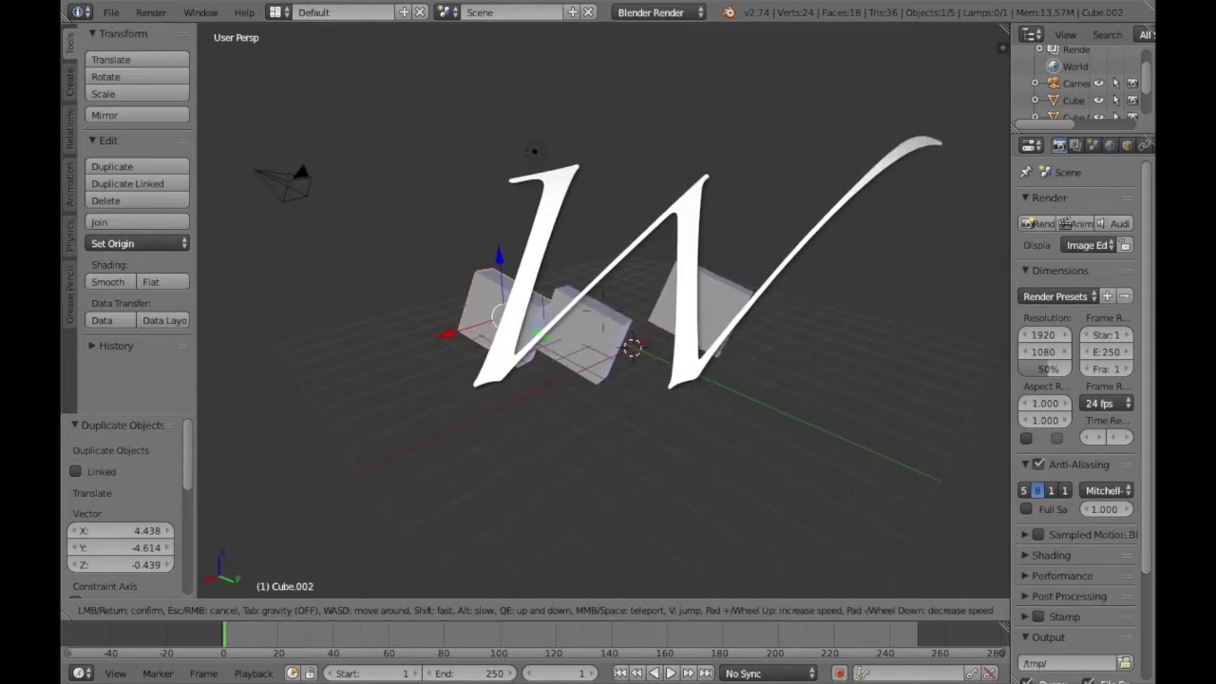
{"action": "key", "text": "s"}
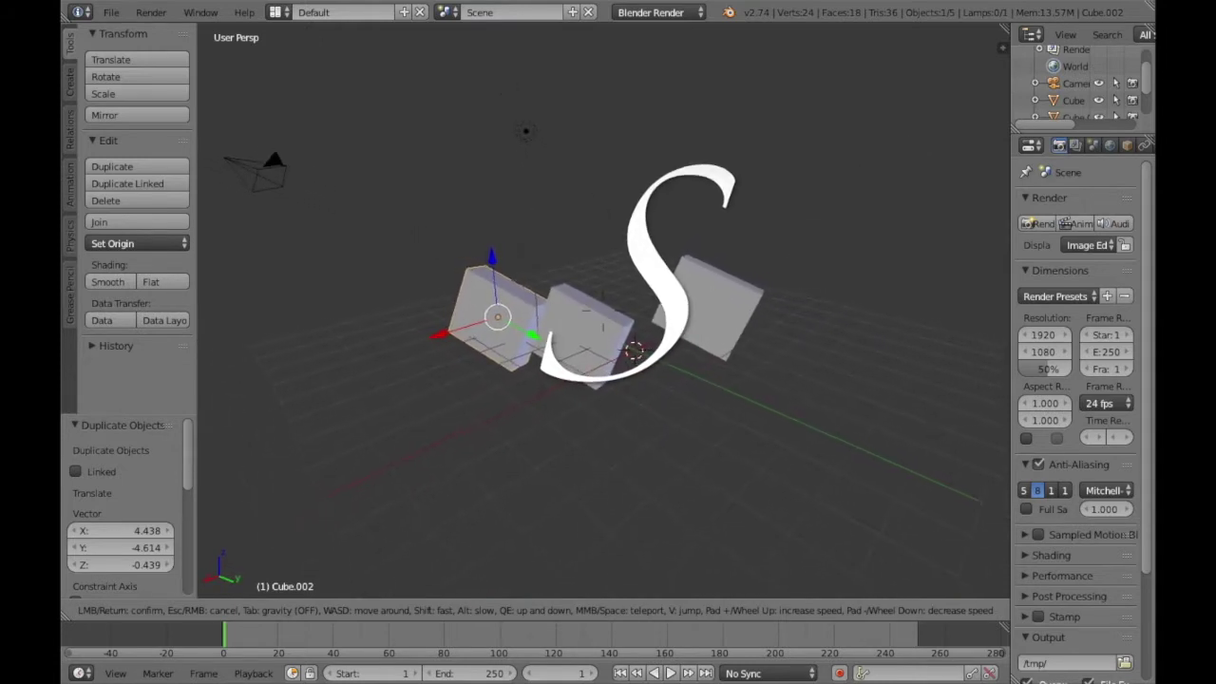
{"action": "key", "text": "a"}
{"action": "key", "text": "d"}
{"action": "key", "text": "q"}
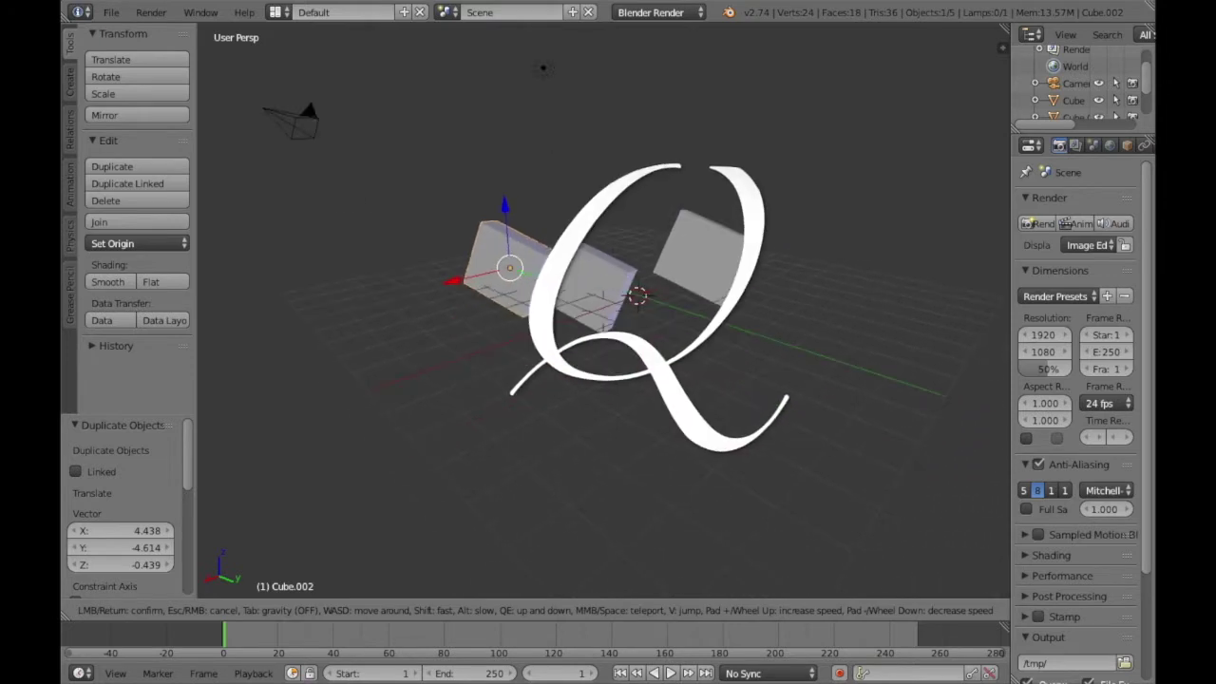
{"action": "key", "text": "e"}
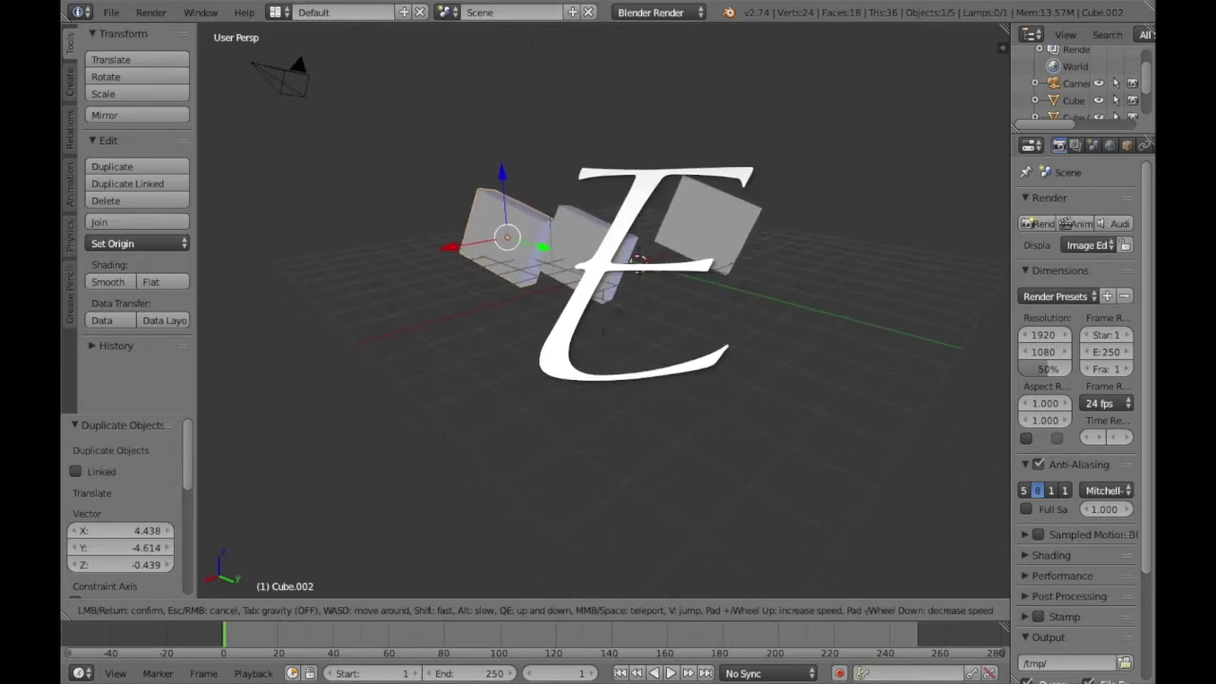
Teleport to the aimed cube in walk navigation, walk back and around the three cubes in every direction, and keep the reached viewpoint.
{"action": "key", "text": "space"}
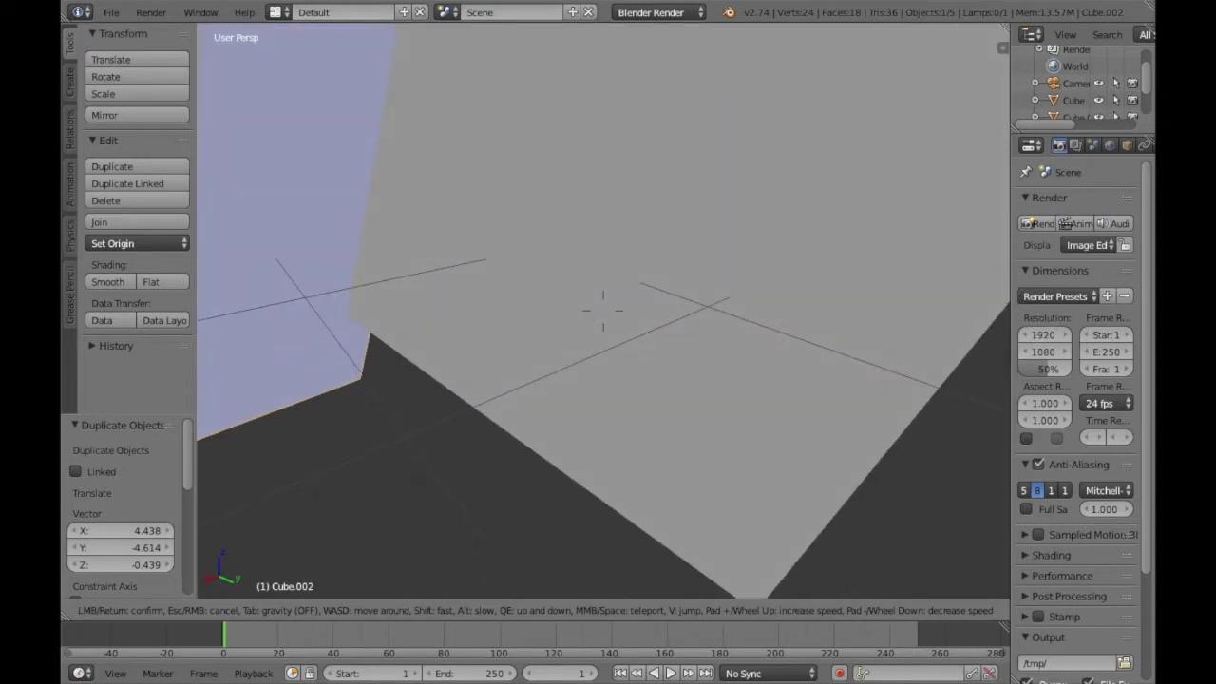
{"action": "key", "text": "s"}
{"action": "key", "text": "w"}
{"action": "key", "text": "s"}
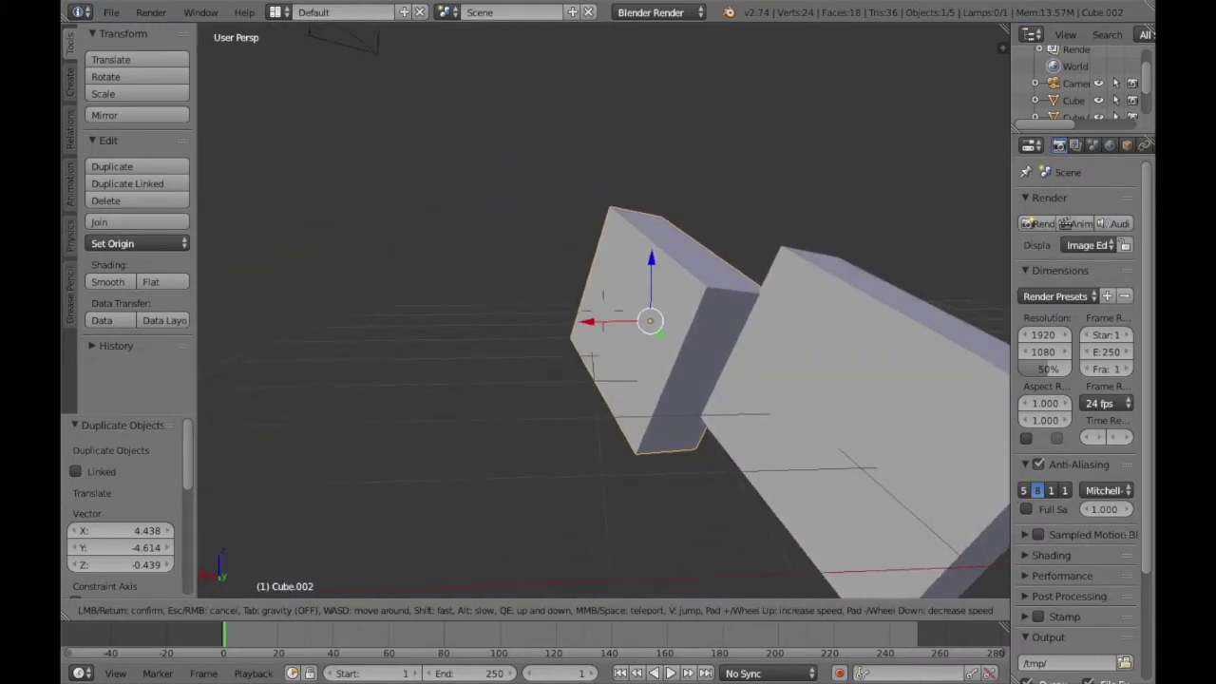
{"action": "key", "text": "w"}
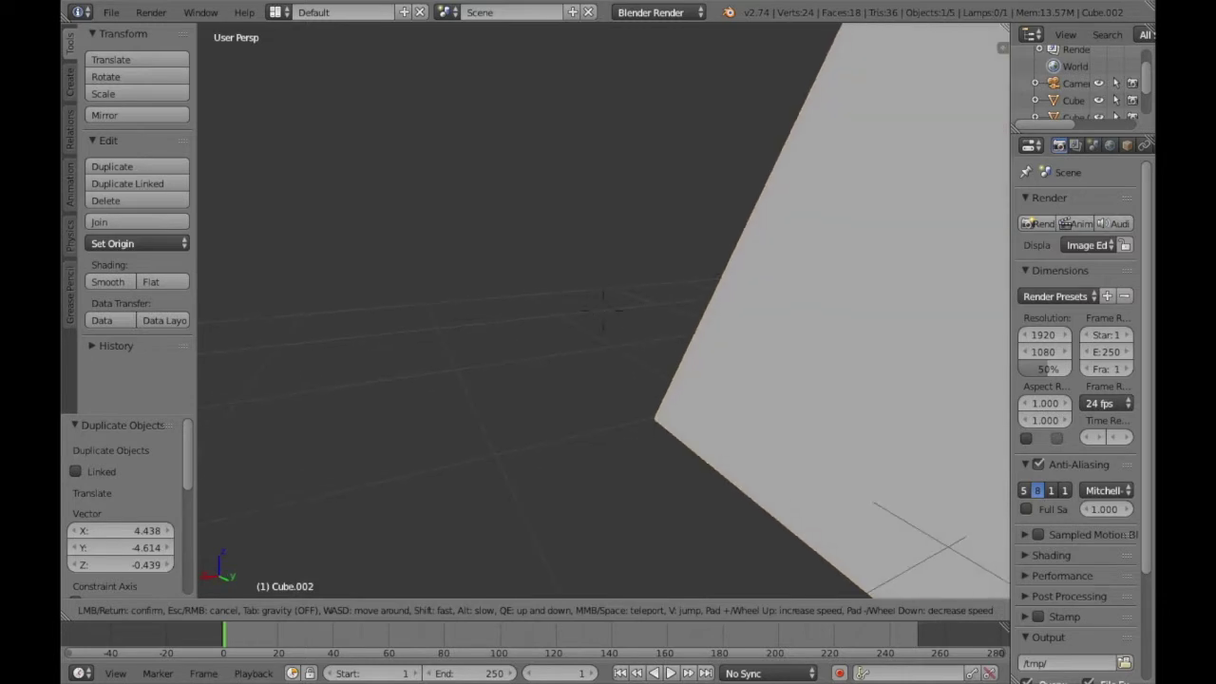
{"action": "key", "text": "s"}
{"action": "key", "text": "s"}
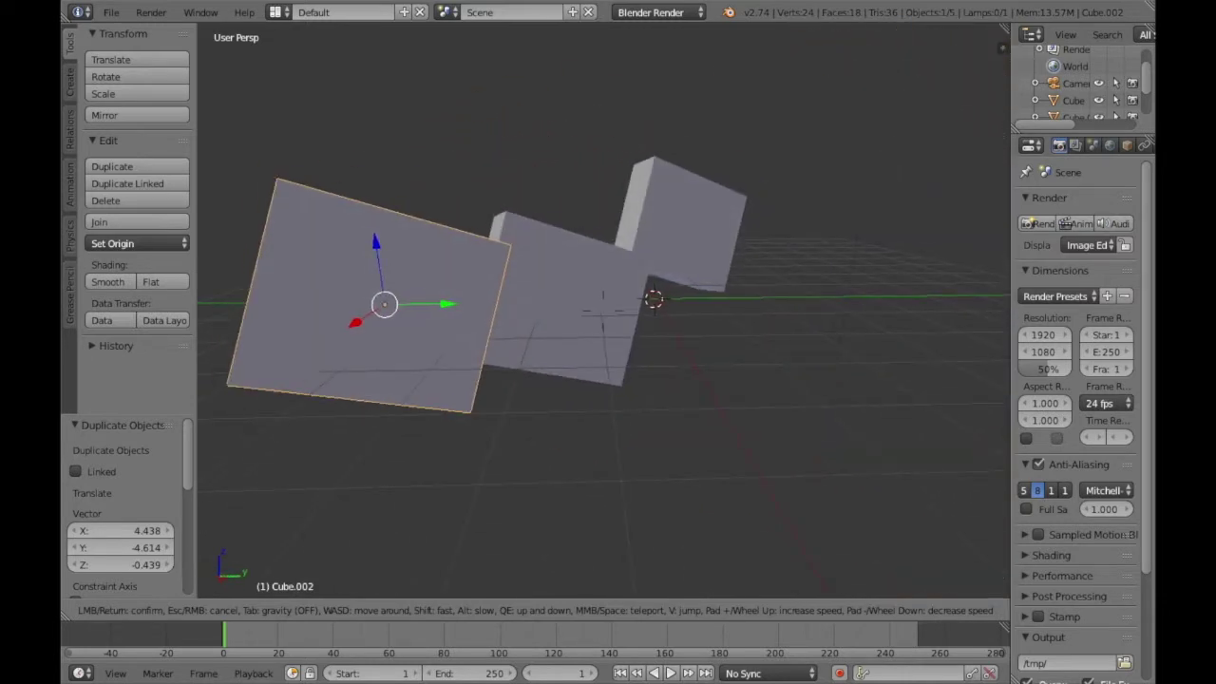
{"action": "key", "text": "a"}
{"action": "key", "text": "d"}
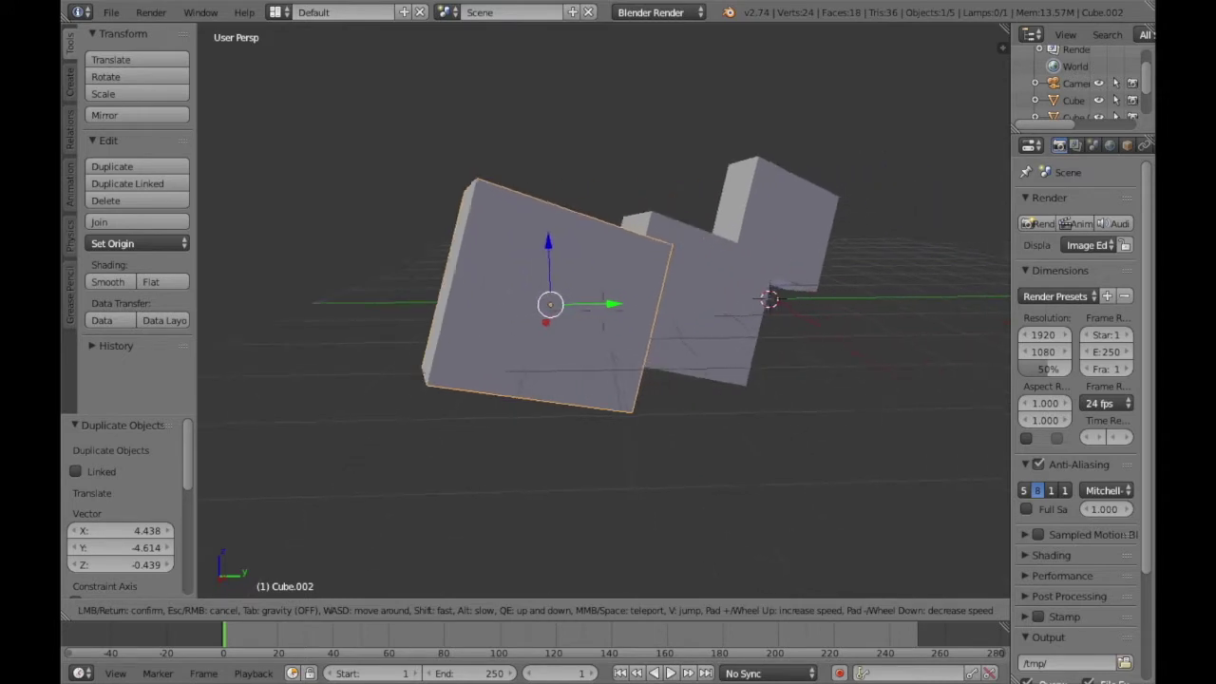
{"action": "key", "text": "q"}
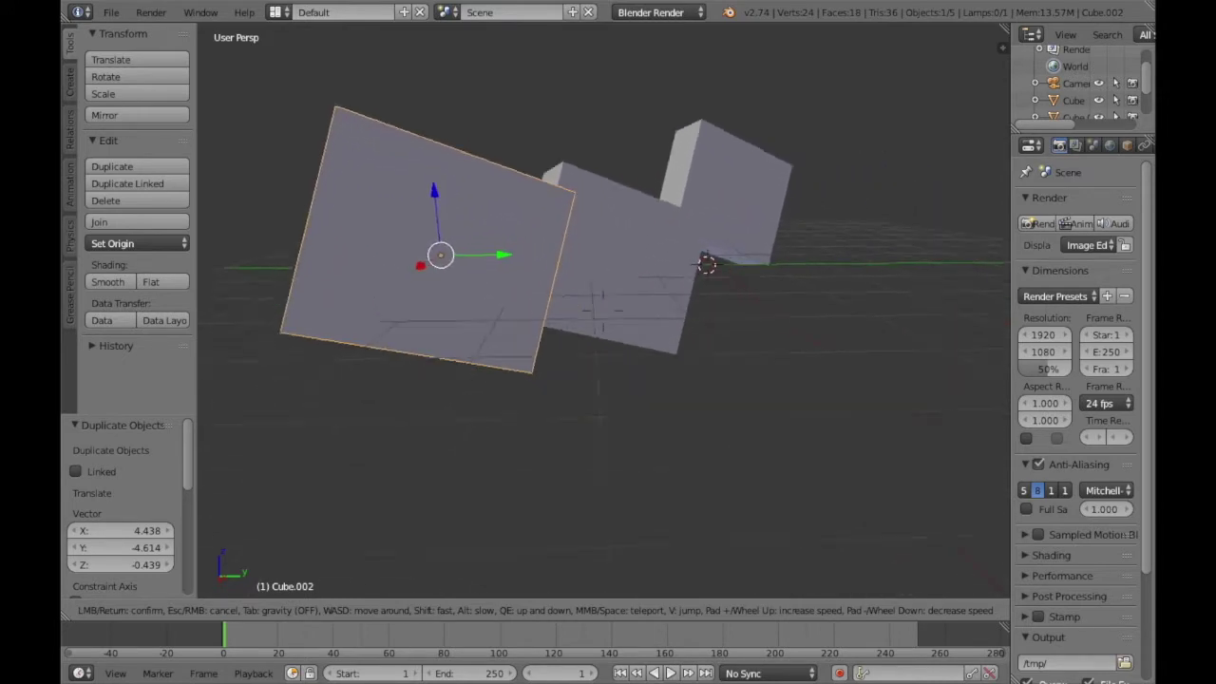
{"action": "key", "text": "e"}
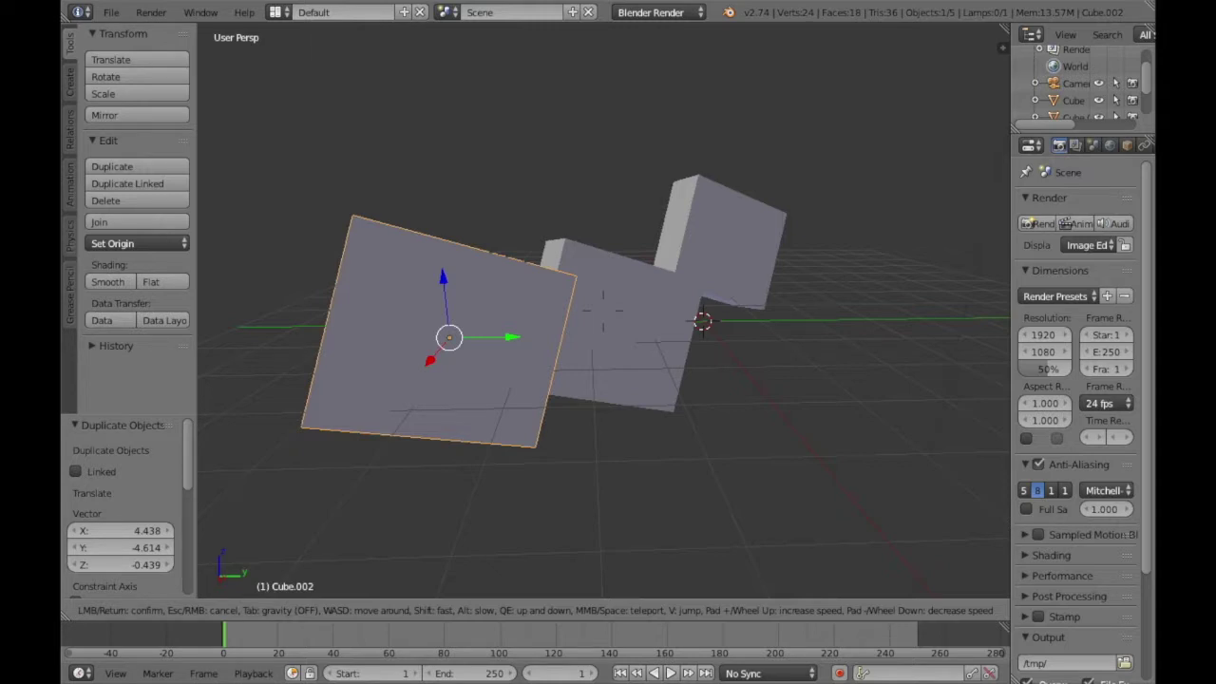
{"action": "left_click", "coordinate": [602, 310]}
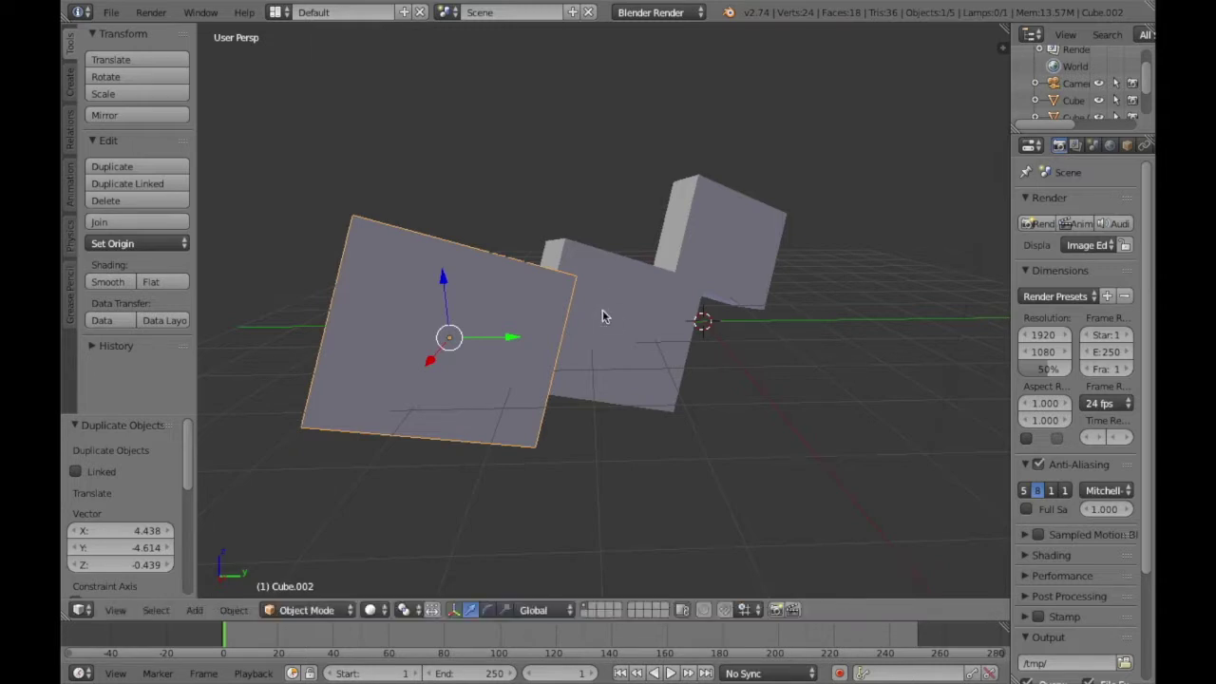
Scale up the selected cube copy slightly, uniformly and freehand.
{"action": "scroll", "coordinate": [602, 310], "scroll_direction": "down", "scroll_amount": 3}
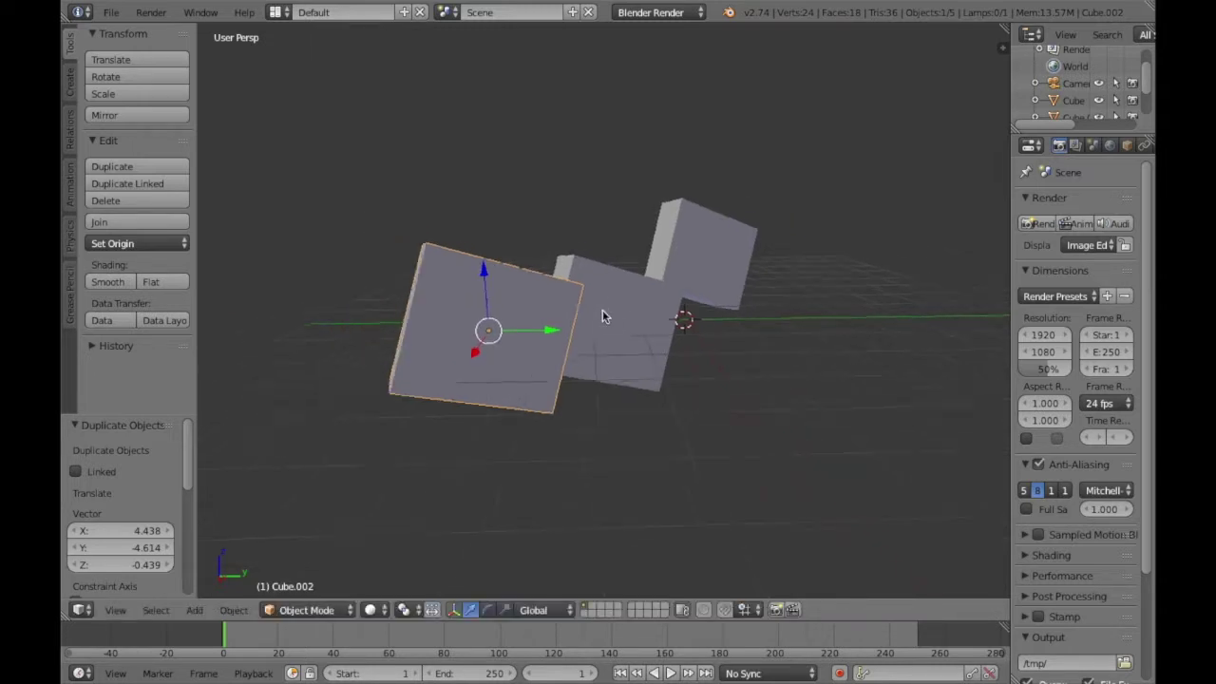
{"action": "scroll", "coordinate": [603, 310], "scroll_direction": "right", "scroll_amount": 4}
{"action": "scroll", "coordinate": [602, 310], "scroll_direction": "left", "scroll_amount": 2}
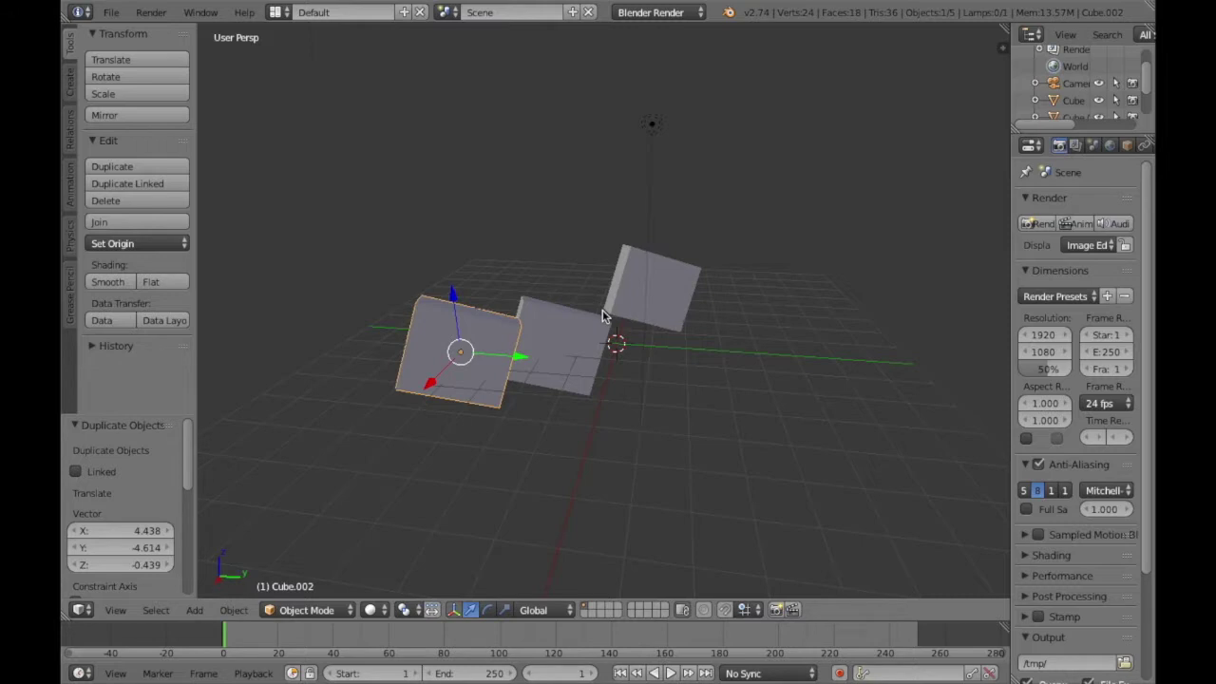
{"action": "scroll", "coordinate": [602, 310], "scroll_direction": "up", "scroll_amount": 3}
{"action": "scroll", "coordinate": [602, 309], "scroll_direction": "down", "scroll_amount": 3}
{"action": "scroll", "coordinate": [602, 309], "scroll_direction": "up", "scroll_amount": 4}
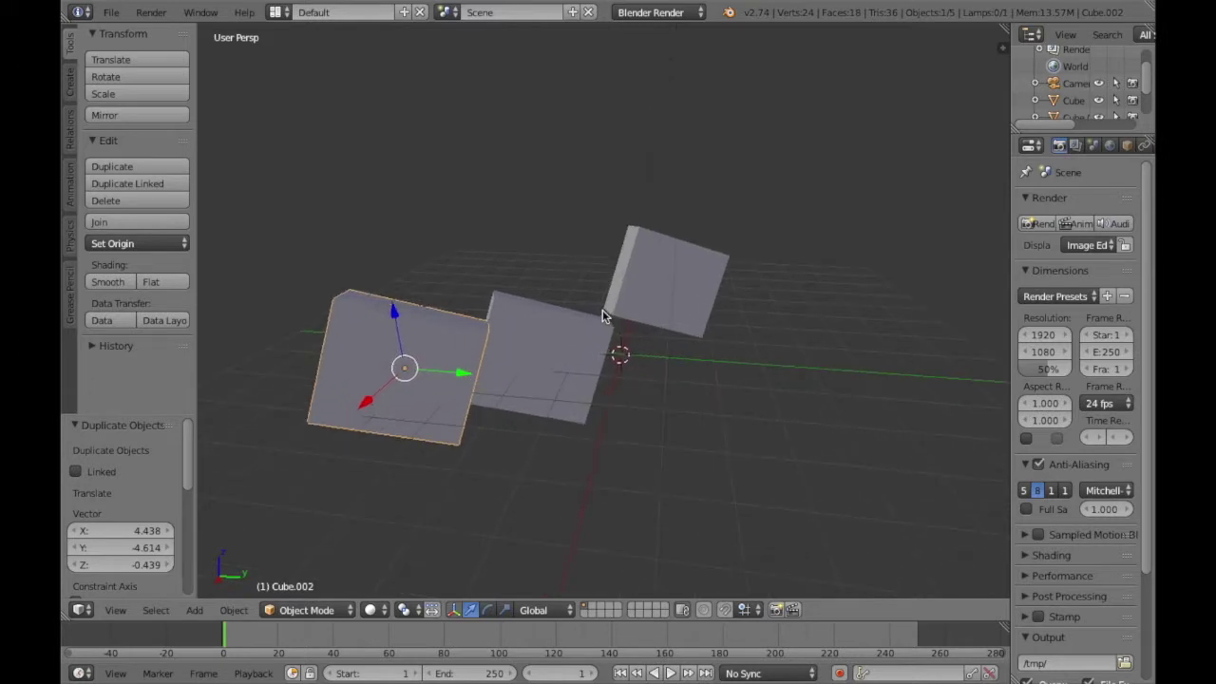
{"action": "scroll", "coordinate": [602, 310], "scroll_direction": "down", "scroll_amount": 3}
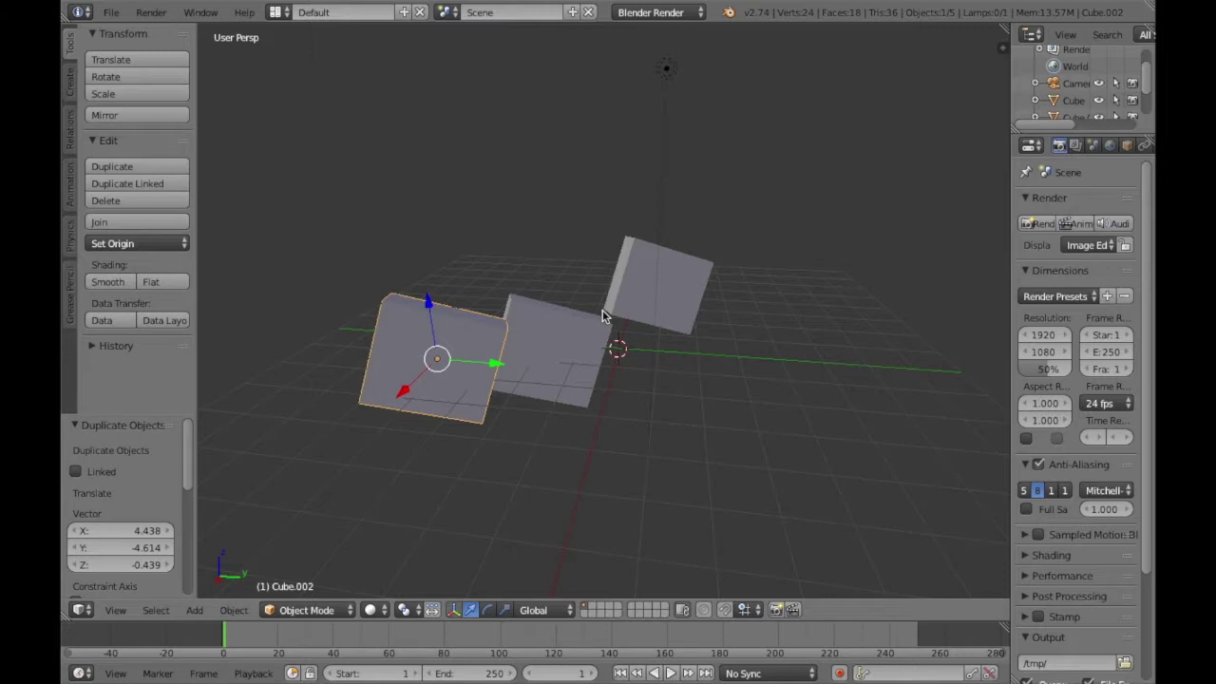
{"action": "key", "text": "s"}
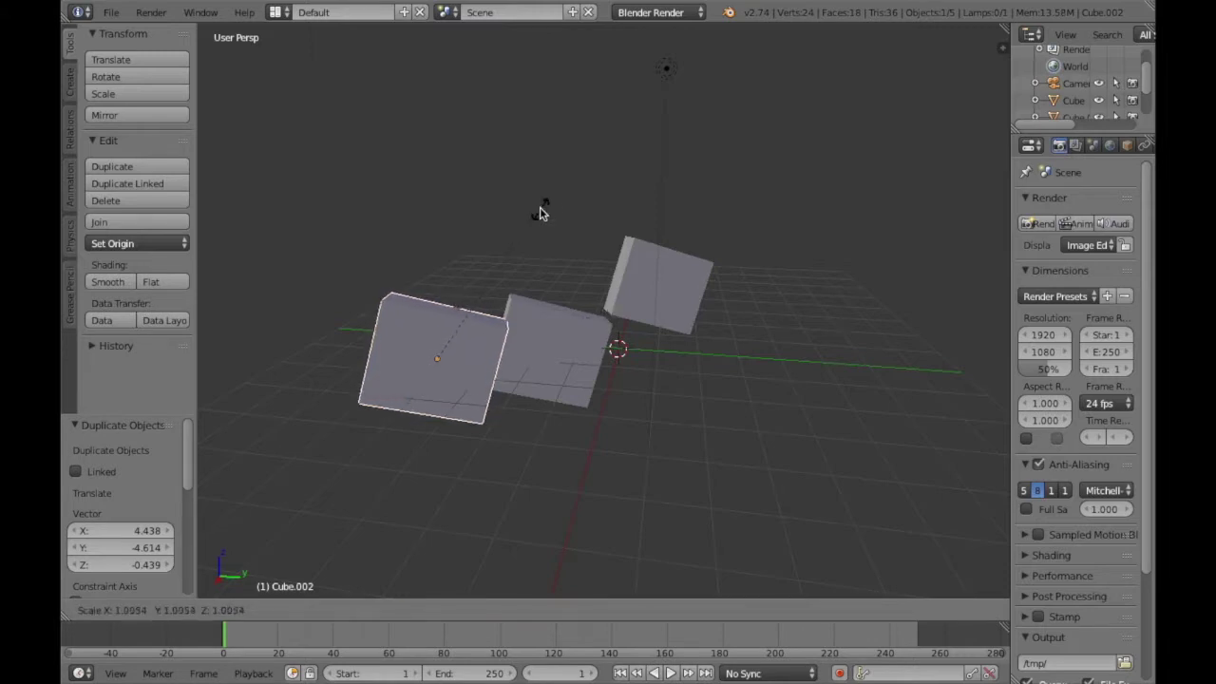
{"action": "left_click", "coordinate": [553, 180]}
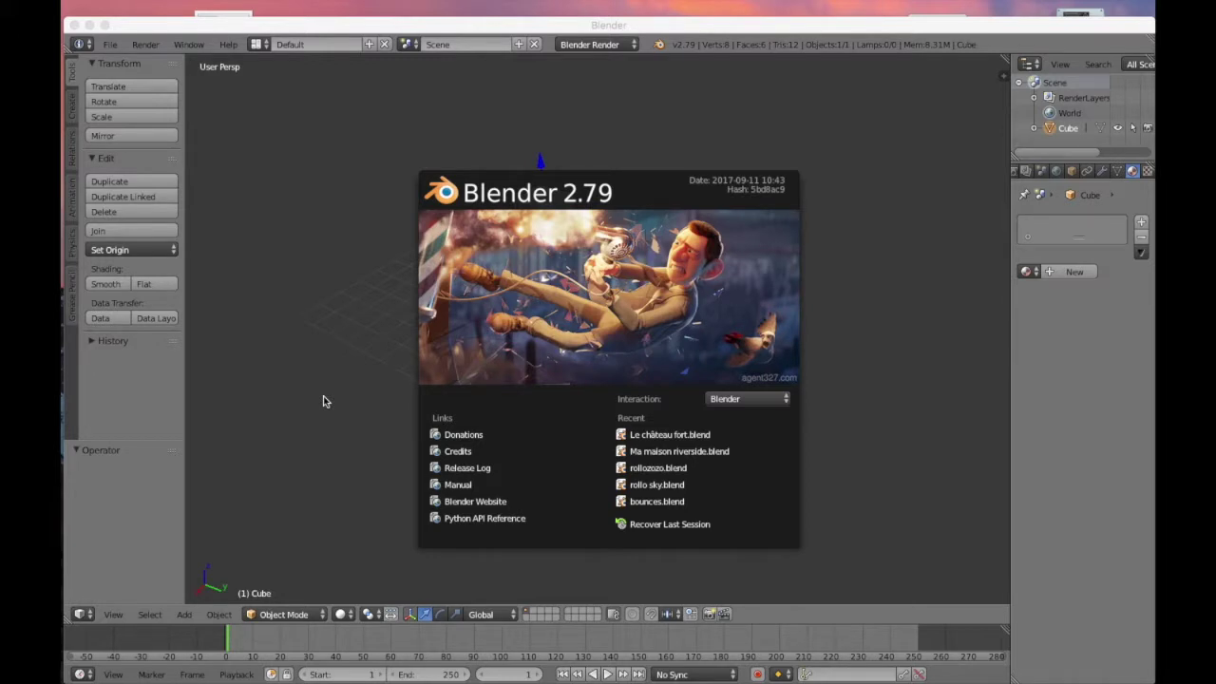
Dismiss the Blender 2.79 splash screen and show the scene's render properties.
{"action": "left_click", "coordinate": [324, 397]}
{"action": "left_click", "coordinate": [323, 408]}
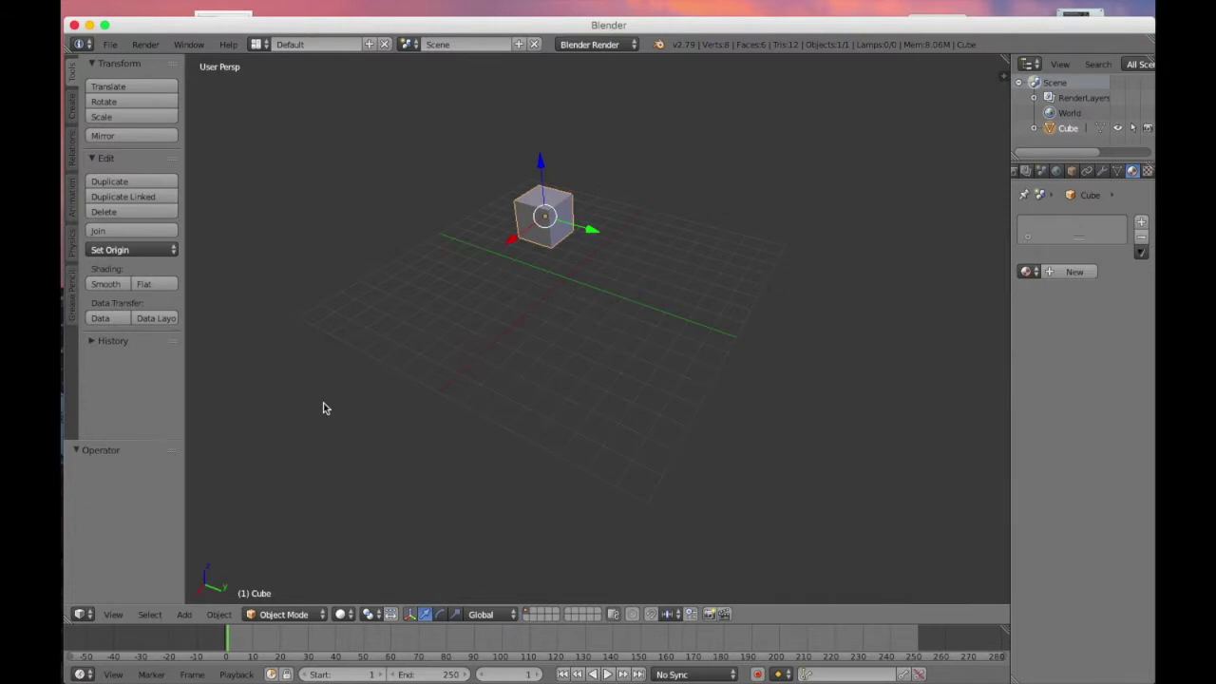
{"action": "scroll", "coordinate": [1102, 175], "scroll_direction": "left", "scroll_amount": 2}
{"action": "left_click", "coordinate": [1055, 175]}
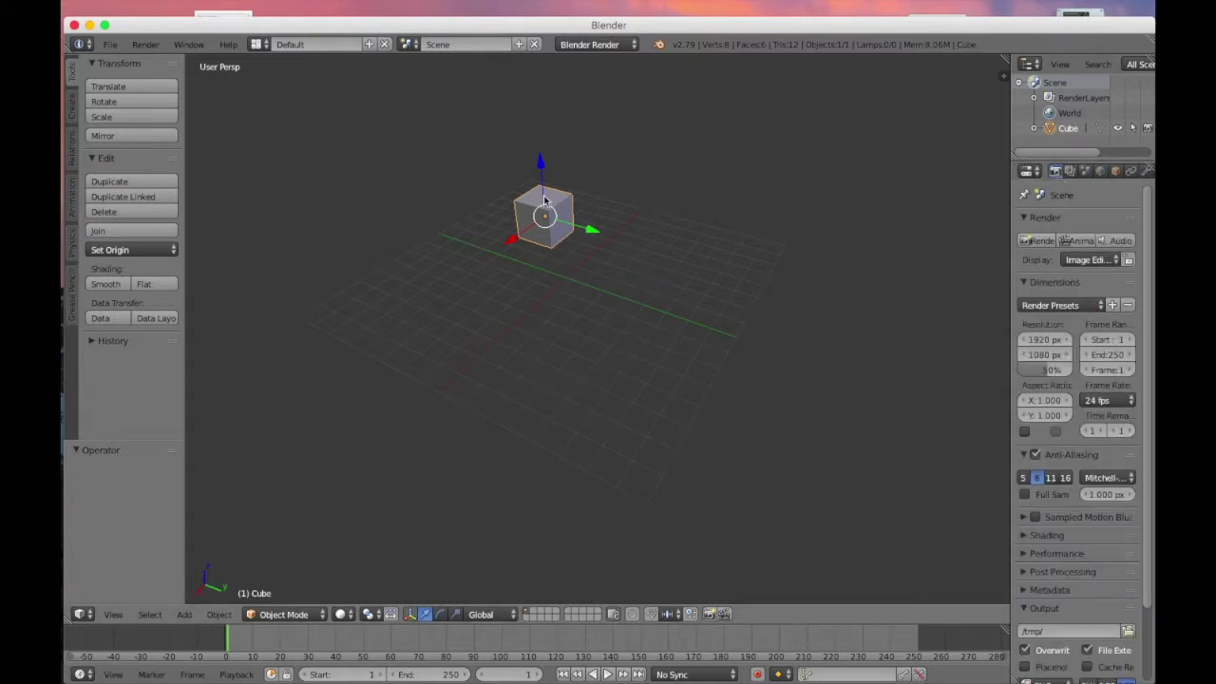
Add a mesh circle and a mesh cube at the 3D cursor.
{"action": "key", "text": "shift+a"}
{"action": "mouse_move", "coordinate": [587, 238]}
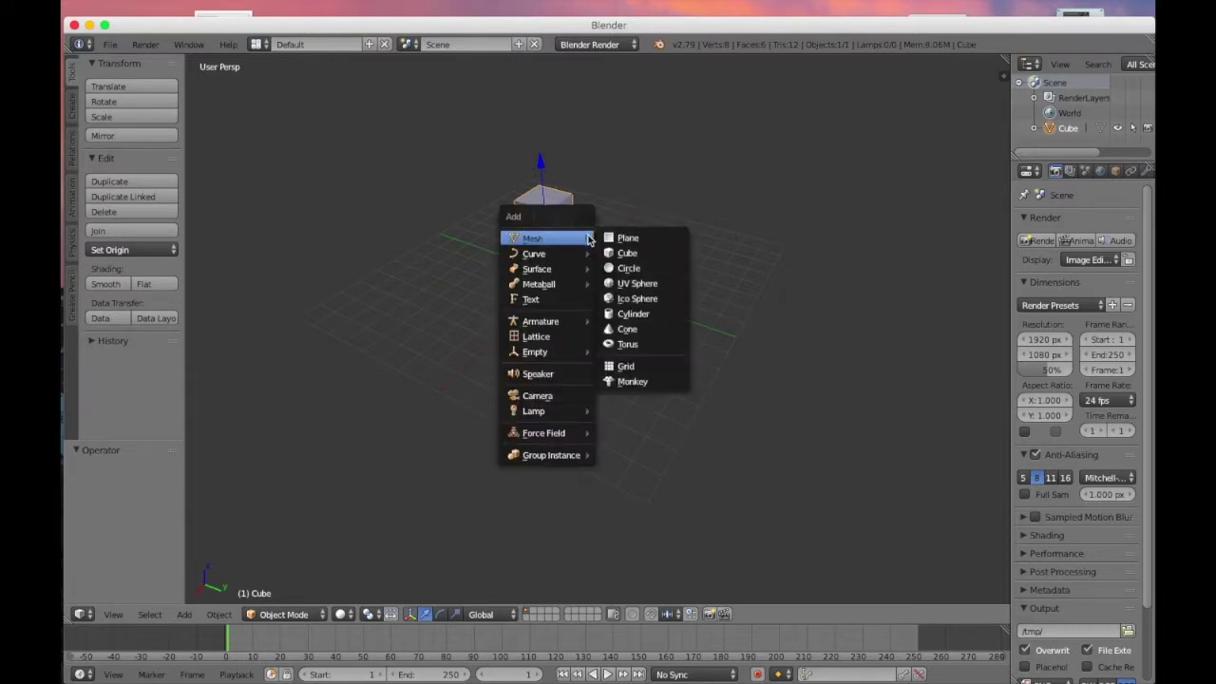
{"action": "left_click", "coordinate": [655, 269]}
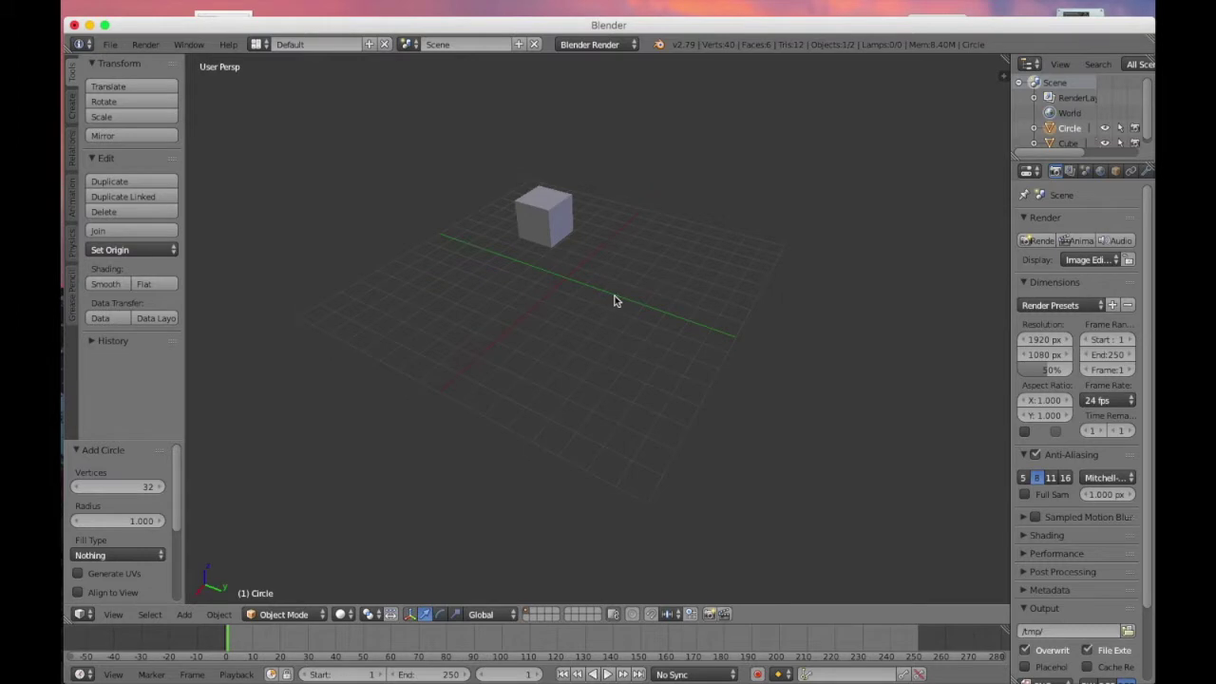
{"action": "key", "text": "shift+a"}
{"action": "mouse_move", "coordinate": [615, 295]}
{"action": "left_click", "coordinate": [681, 315]}
Move the new cube about -25.27 along the X axis and about -13.494 along the Y axis, near the original cube.
{"action": "scroll", "coordinate": [477, 339], "scroll_direction": "down", "scroll_amount": 1}
{"action": "scroll", "coordinate": [477, 339], "scroll_direction": "down", "scroll_amount": 2}
{"action": "scroll", "coordinate": [490, 595], "scroll_direction": "down", "scroll_amount": 1}
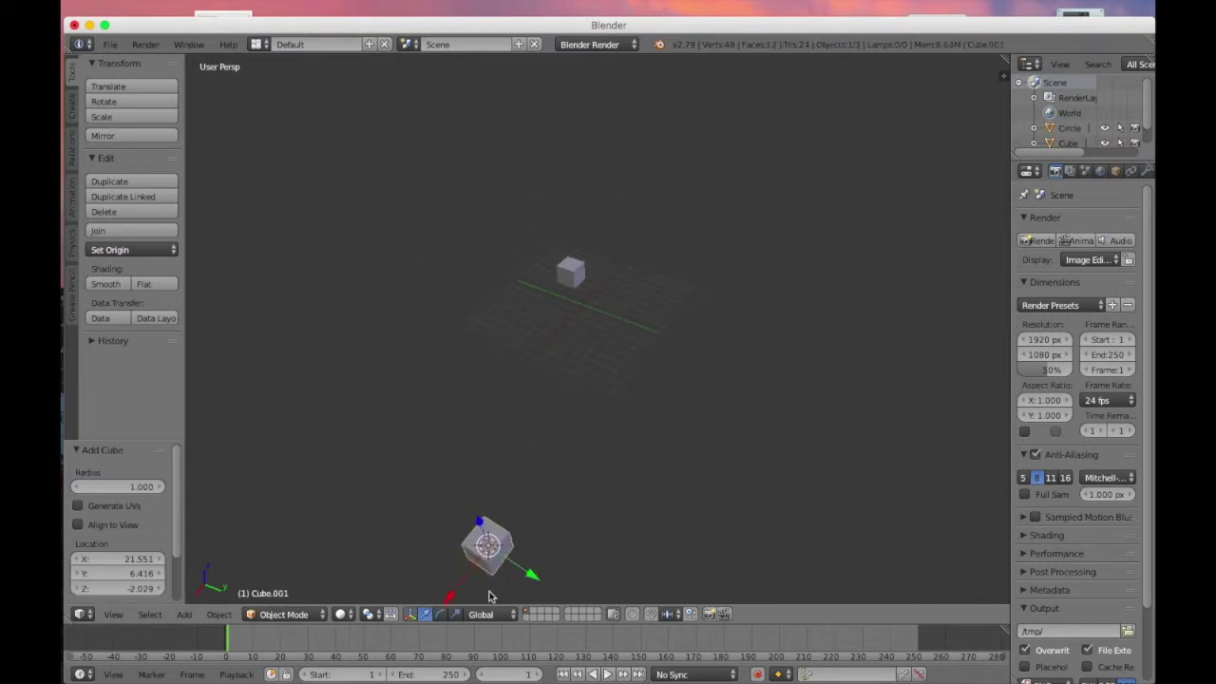
{"action": "left_click_drag", "start_coordinate": [461, 577], "coordinate": [592, 342]}
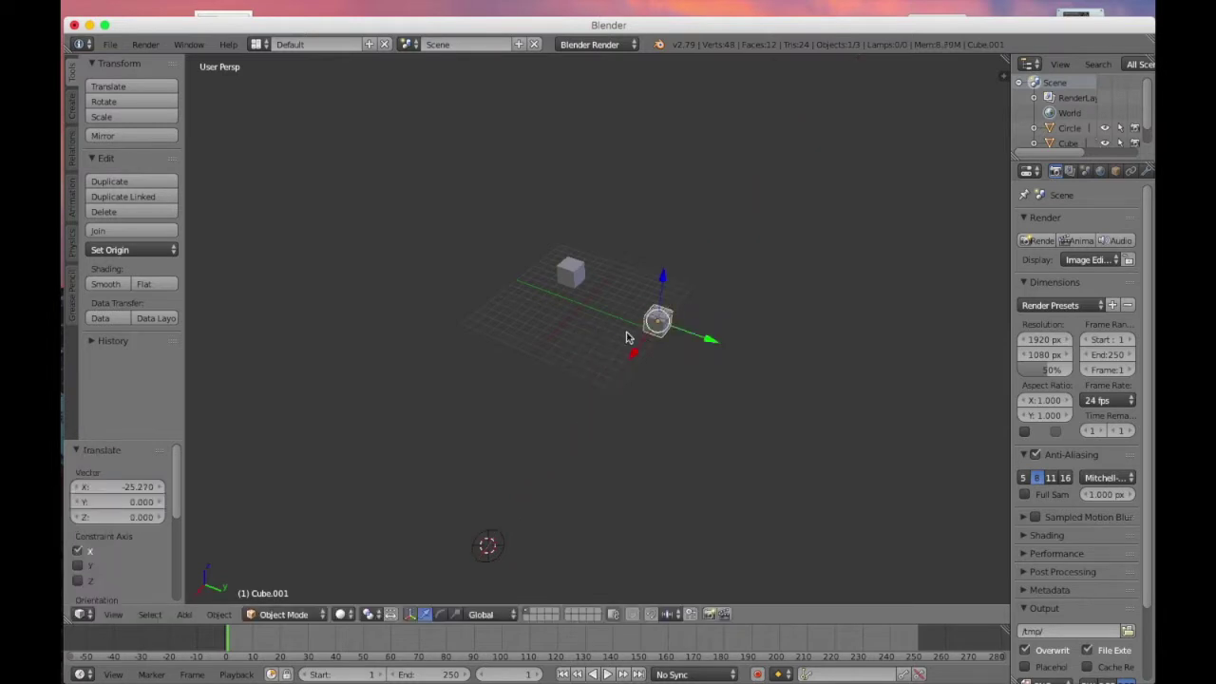
{"action": "left_click_drag", "start_coordinate": [711, 340], "coordinate": [596, 310]}
{"action": "scroll", "coordinate": [596, 310], "scroll_direction": "up", "scroll_amount": 5}
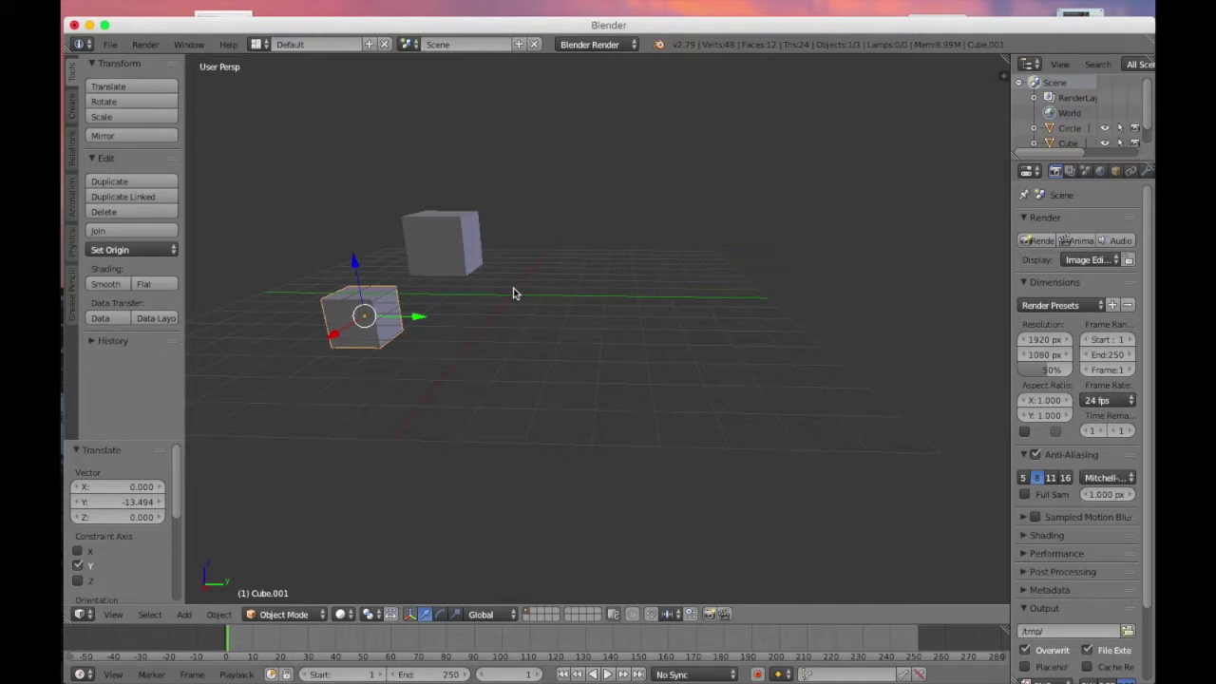
Duplicate the cube six times into a stacked cluster, offsetting the last copy by about X 0.875, Y -4.068, Z -1.926.
{"action": "key", "text": "shift+d"}
{"action": "left_click", "coordinate": [569, 250]}
{"action": "key", "text": "shift+d"}
{"action": "left_click", "coordinate": [640, 181]}
{"action": "key", "text": "shift+d"}
{"action": "left_click", "coordinate": [559, 225]}
{"action": "key", "text": "shift+d"}
{"action": "left_click", "coordinate": [573, 136]}
{"action": "key", "text": "shift+d"}
{"action": "left_click", "coordinate": [679, 143]}
{"action": "key", "text": "shift+d"}
{"action": "left_click", "coordinate": [581, 193]}
Add five more cube duplicates around the cluster, the third offset about X 2.631, Y 0.728, Z 1.322 and the last X -3.151, Y 0.341, Z -3.623.
{"action": "scroll", "coordinate": [580, 193], "scroll_direction": "left", "scroll_amount": 10}
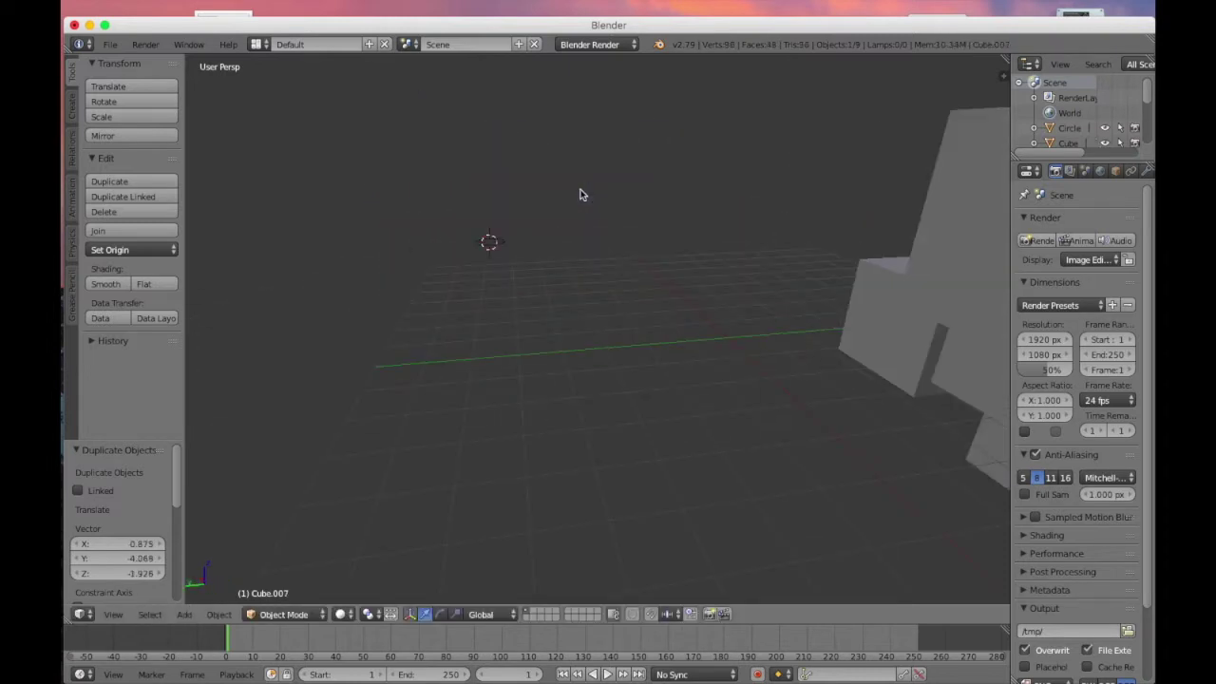
{"action": "scroll", "coordinate": [581, 193], "scroll_direction": "left", "scroll_amount": 10}
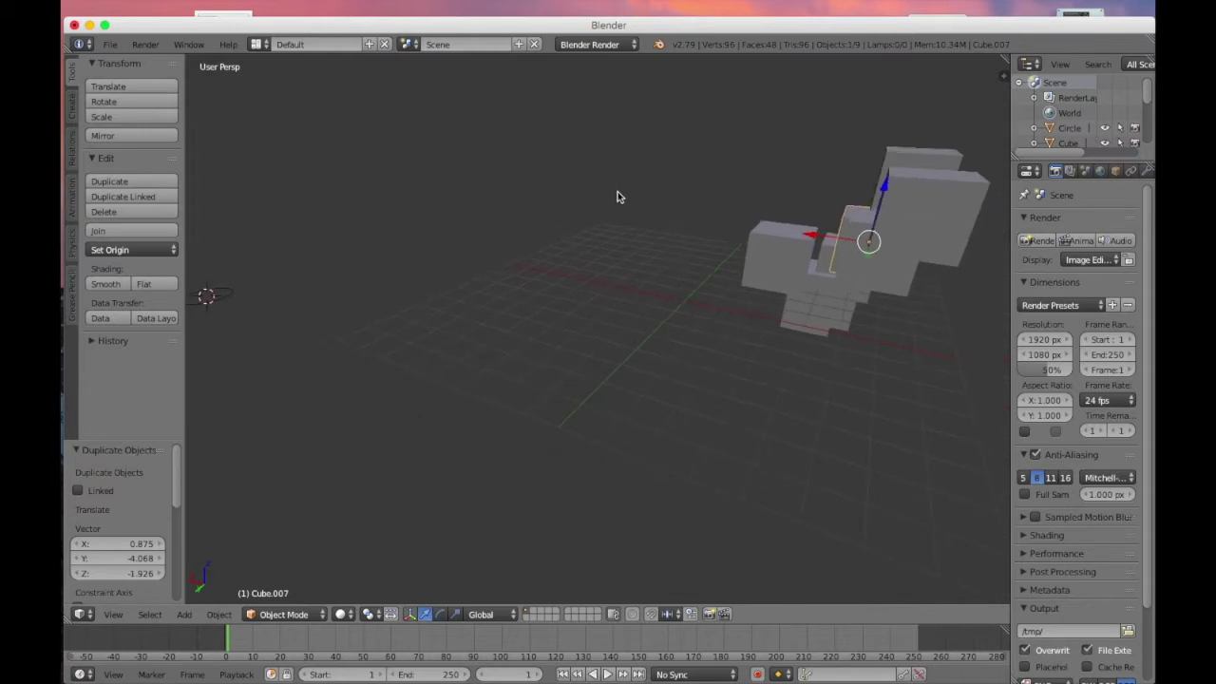
{"action": "key", "text": "shift+d"}
{"action": "left_click", "coordinate": [803, 196]}
{"action": "key", "text": "shift+d"}
{"action": "left_click", "coordinate": [909, 171]}
{"action": "key", "text": "shift+d"}
{"action": "left_click", "coordinate": [837, 131]}
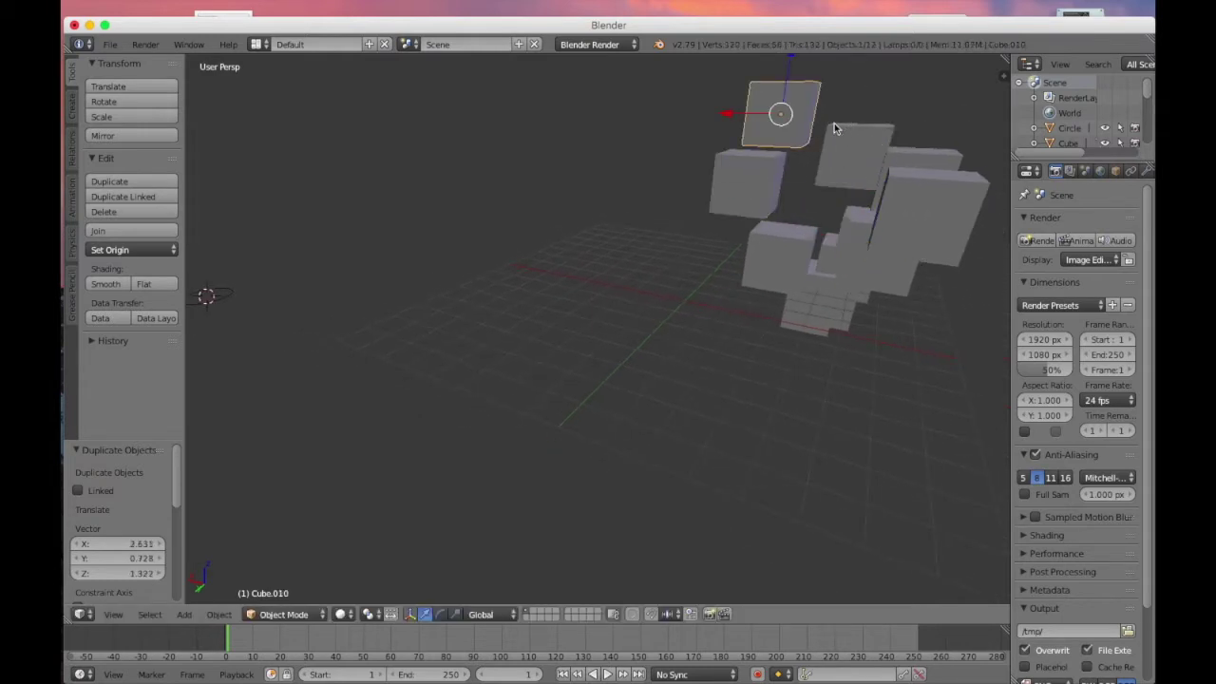
{"action": "key", "text": "shift+d"}
{"action": "left_click", "coordinate": [670, 237]}
{"action": "key", "text": "shift+d"}
{"action": "left_click", "coordinate": [772, 352]}
Add a monkey mesh at the 3D cursor and move it about -29.735 along the X axis to beside the cubes.
{"action": "scroll", "coordinate": [773, 351], "scroll_direction": "right", "scroll_amount": 10}
{"action": "scroll", "coordinate": [773, 355], "scroll_direction": "down", "scroll_amount": 5}
{"action": "scroll", "coordinate": [773, 357], "scroll_direction": "left", "scroll_amount": 5}
{"action": "scroll", "coordinate": [773, 358], "scroll_direction": "left", "scroll_amount": 5}
{"action": "key", "text": "shift+a"}
{"action": "mouse_move", "coordinate": [773, 353]}
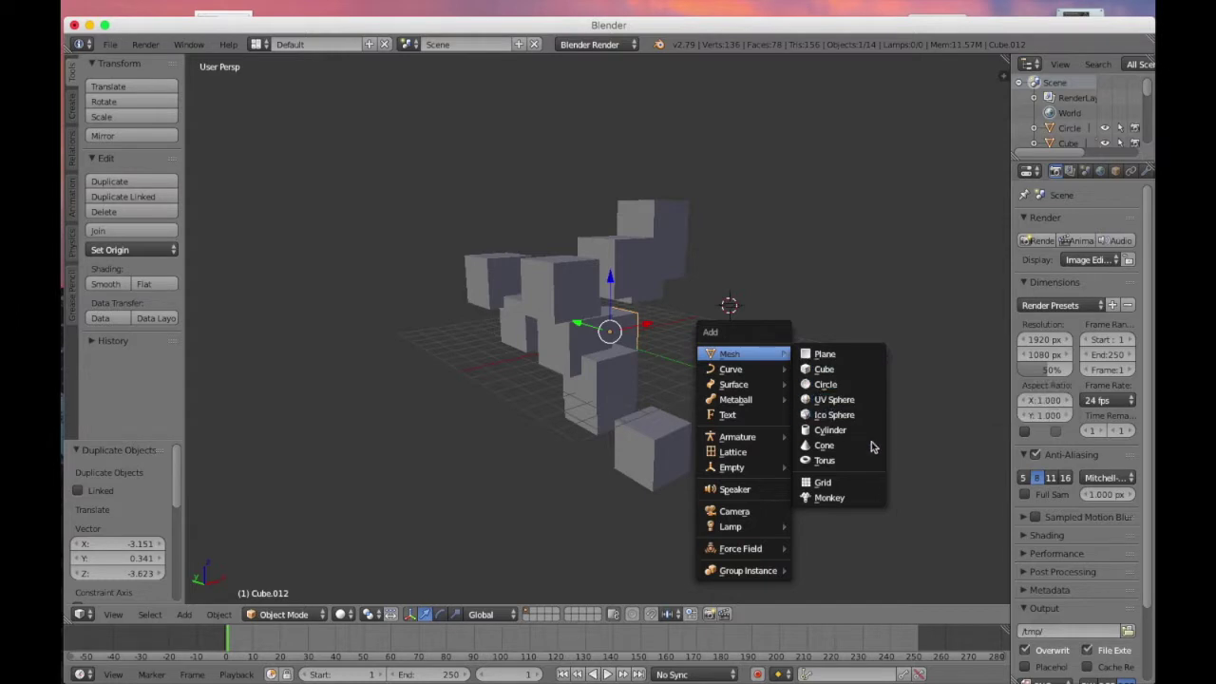
{"action": "left_click", "coordinate": [867, 501]}
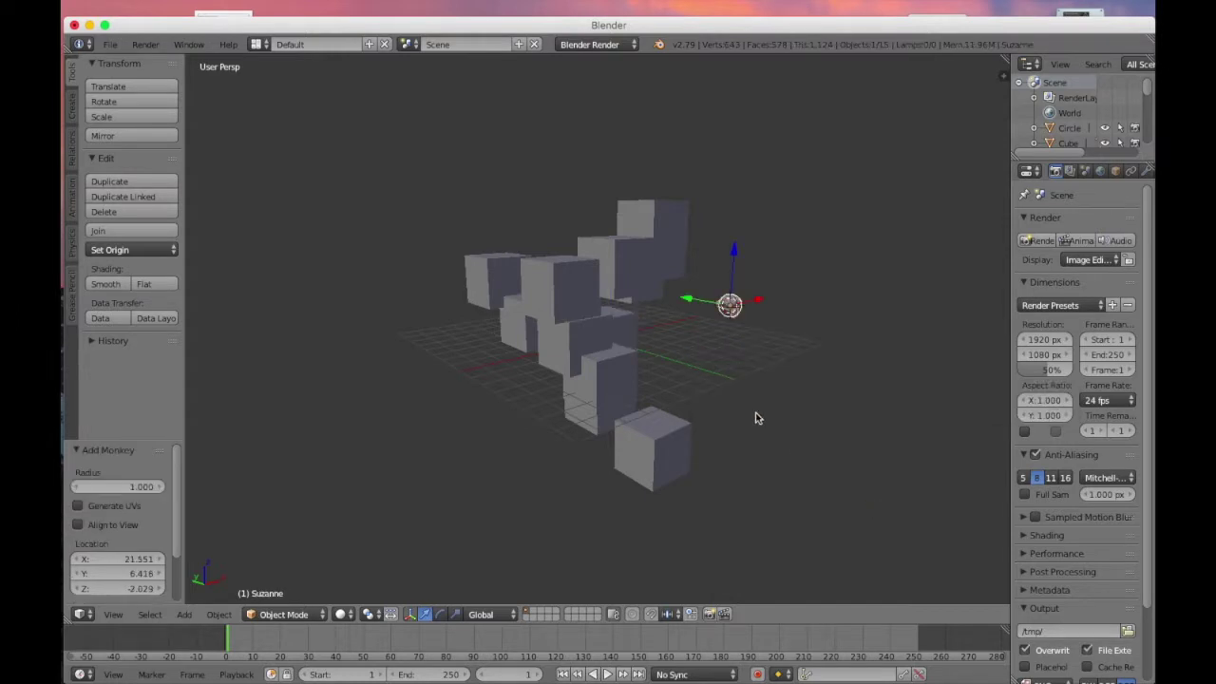
{"action": "left_click_drag", "start_coordinate": [760, 301], "coordinate": [443, 401]}
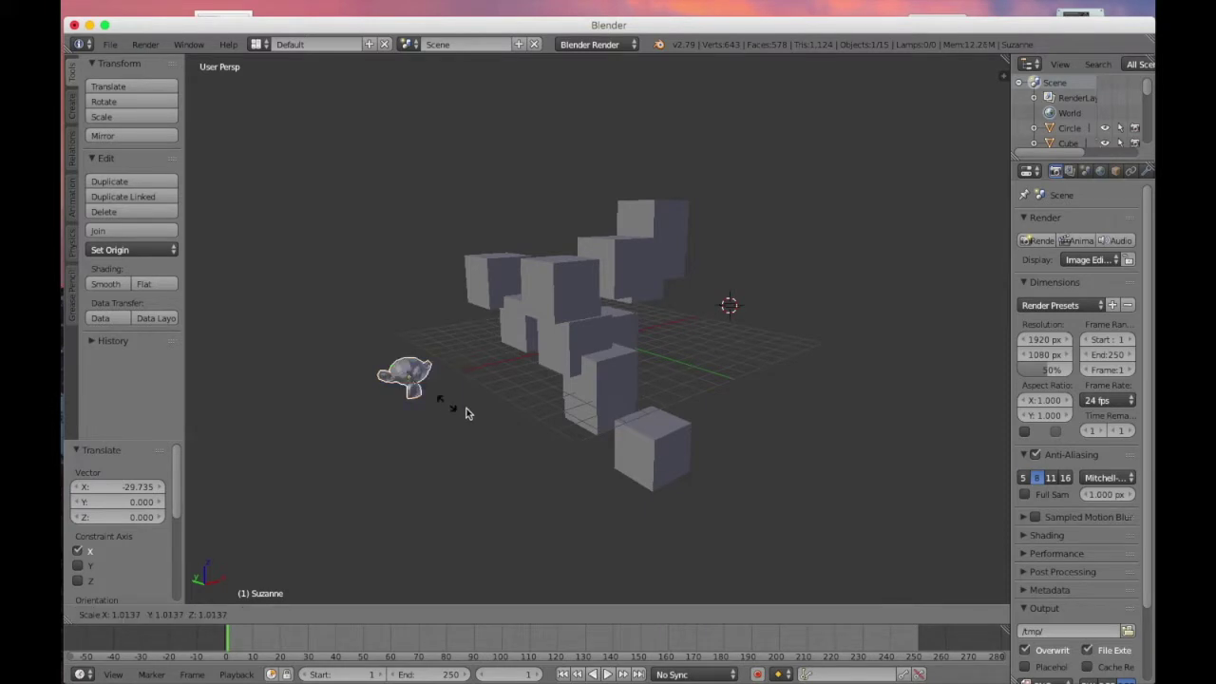
Scale the monkey up by about 5.016 and give it a new material with a red diffuse colour, about R 0.800, G 0.014, B 0.051.
{"action": "key", "text": "s"}
{"action": "left_click", "coordinate": [623, 445]}
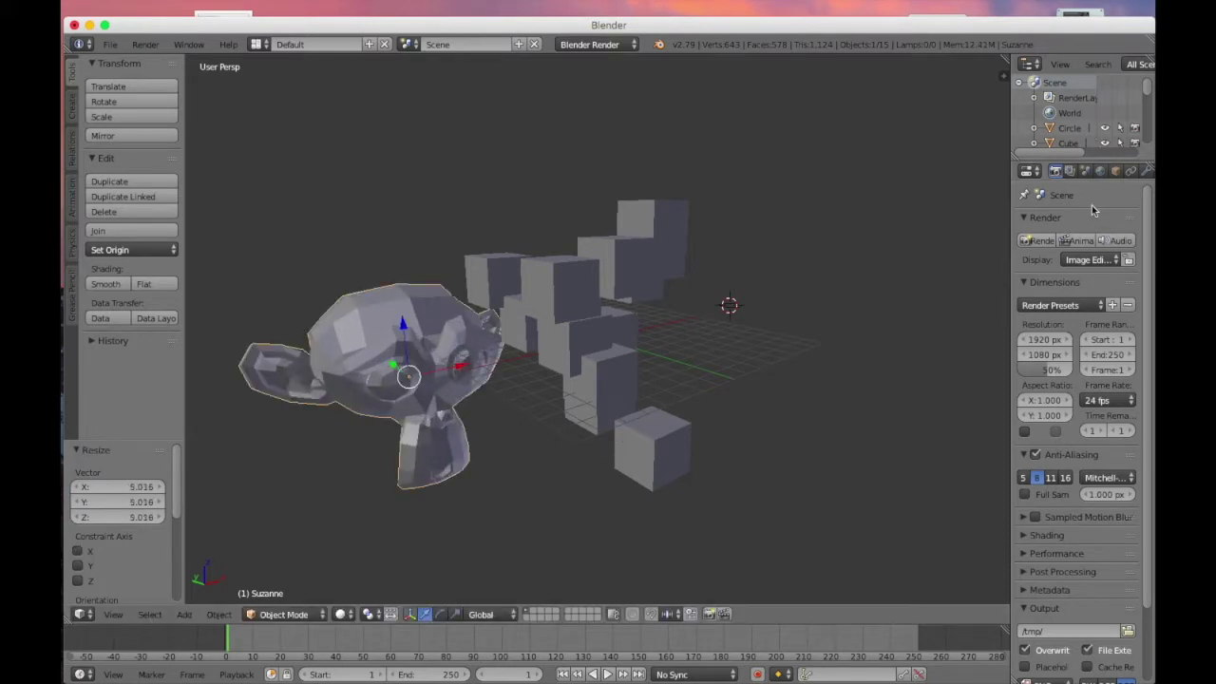
{"action": "scroll", "coordinate": [1092, 176], "scroll_direction": "right", "scroll_amount": 5}
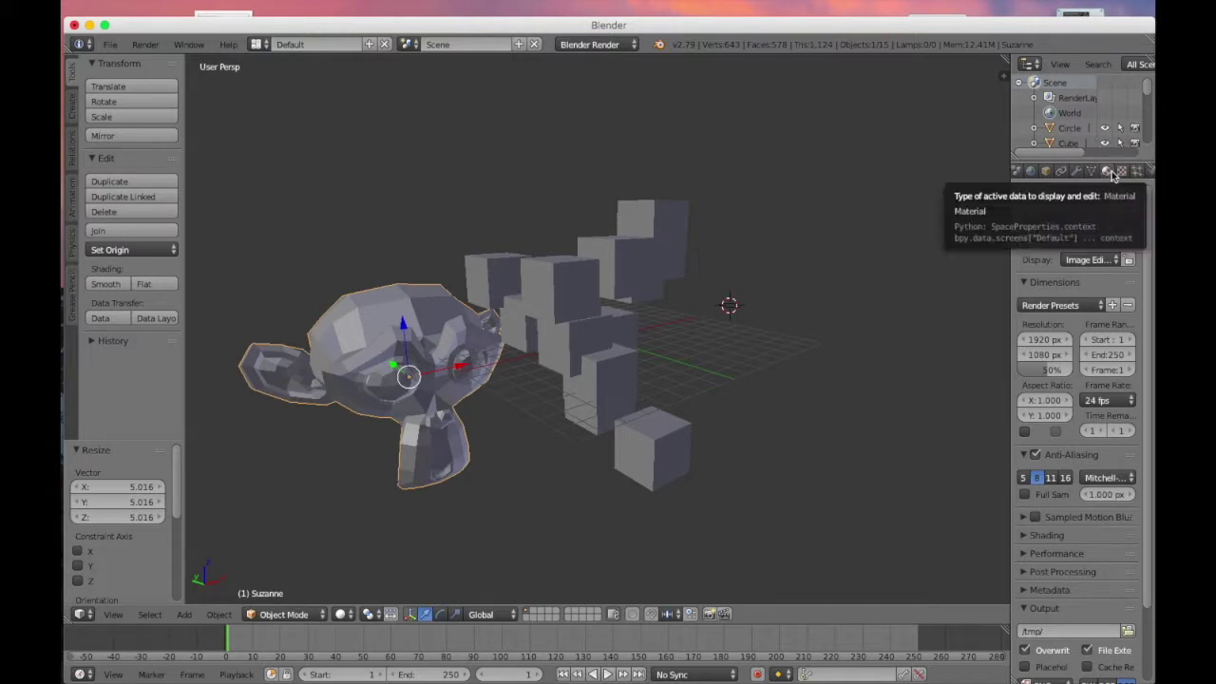
{"action": "left_click", "coordinate": [1109, 172]}
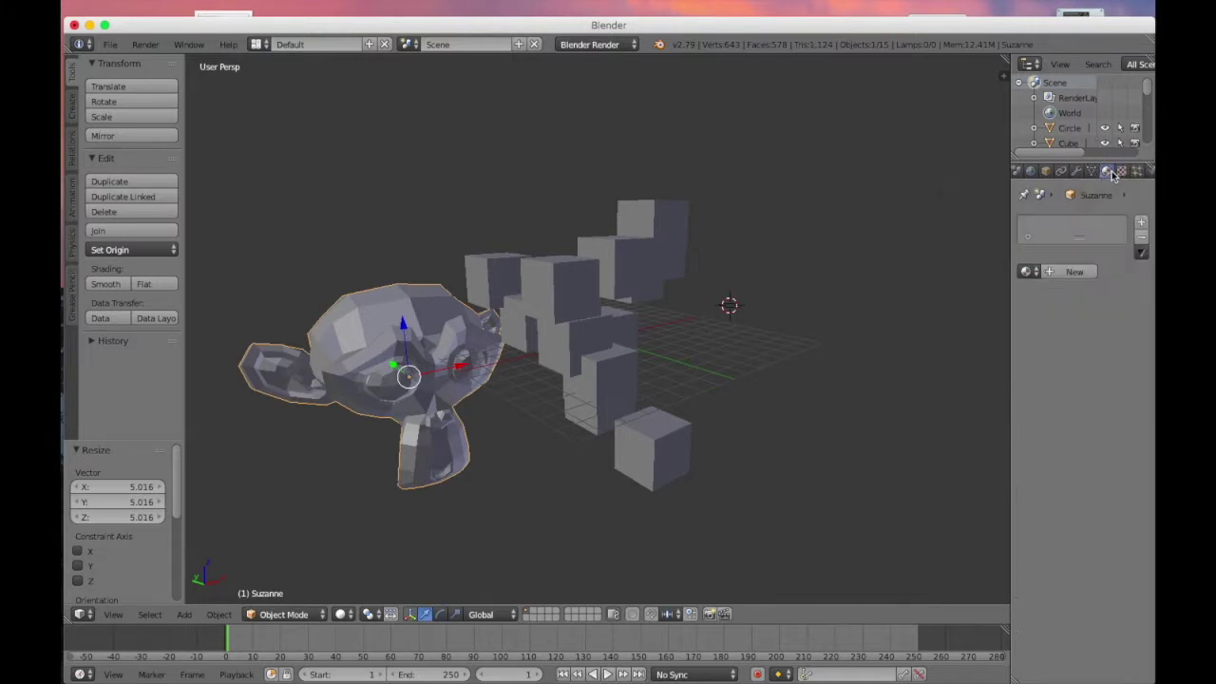
{"action": "left_click", "coordinate": [1073, 272]}
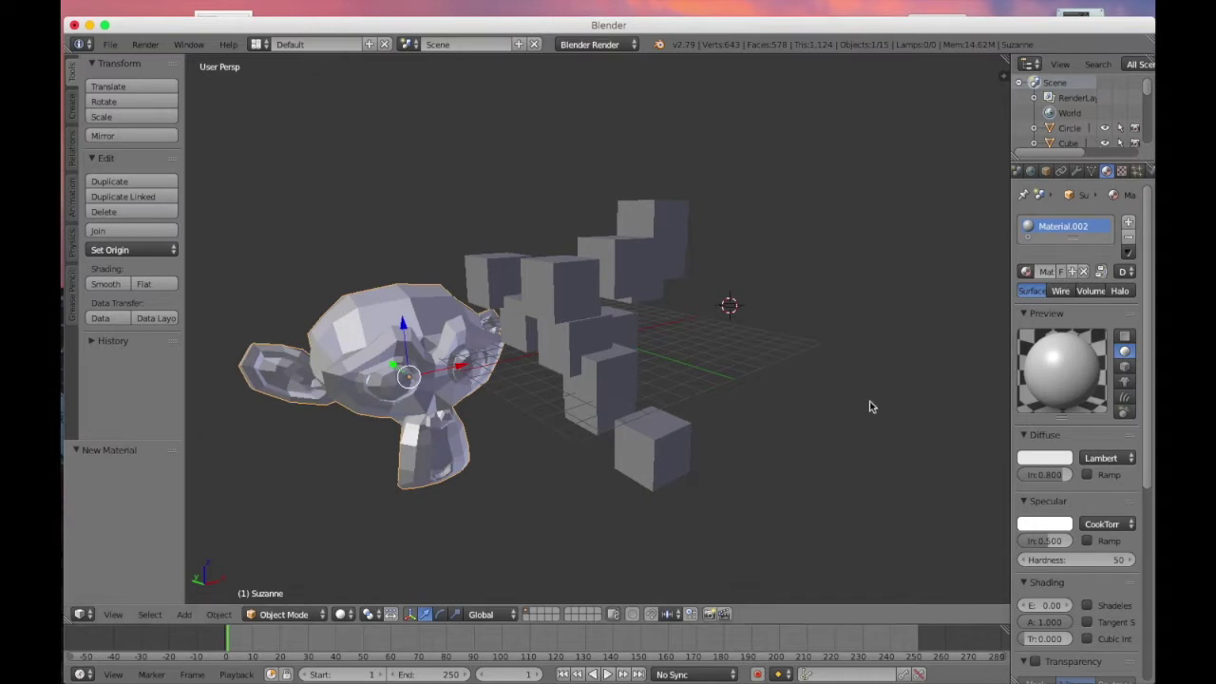
{"action": "left_click", "coordinate": [1039, 454]}
{"action": "left_click", "coordinate": [1002, 361]}
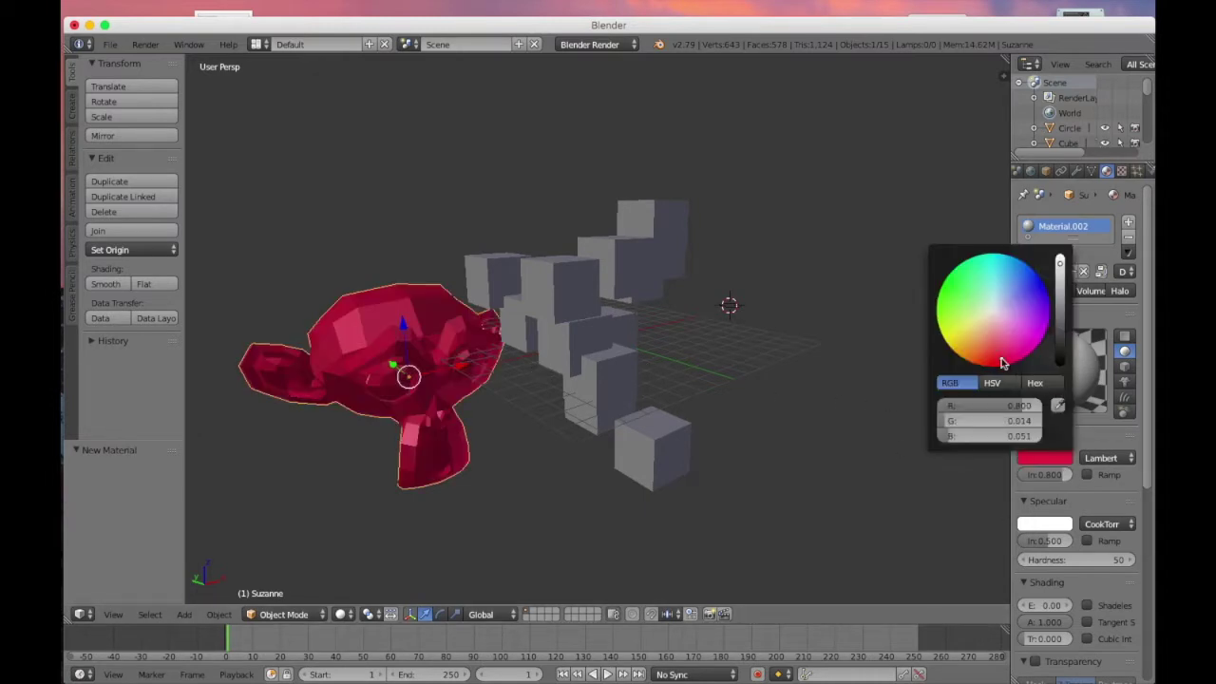
Give the highest cube in the cluster a new material with a purple diffuse colour, about R 0.723, G 0.074, B 0.800.
{"action": "right_click", "coordinate": [676, 227]}
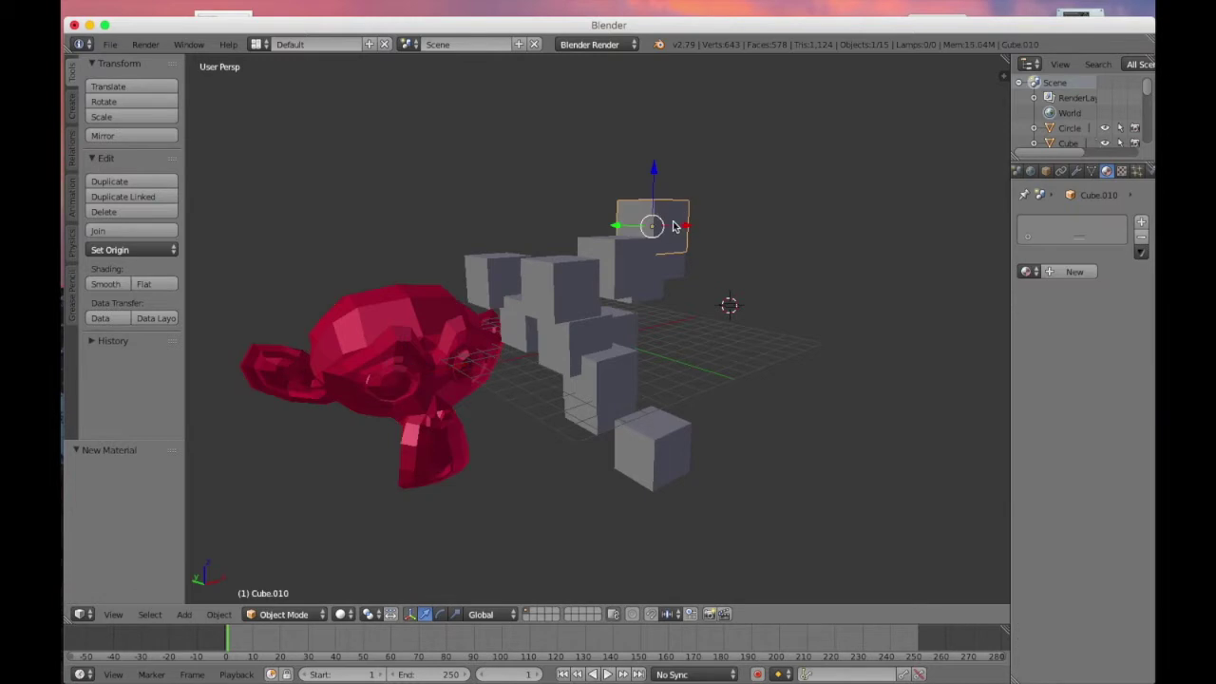
{"action": "left_click", "coordinate": [1074, 271]}
{"action": "left_click", "coordinate": [1032, 456]}
{"action": "left_click", "coordinate": [1015, 365]}
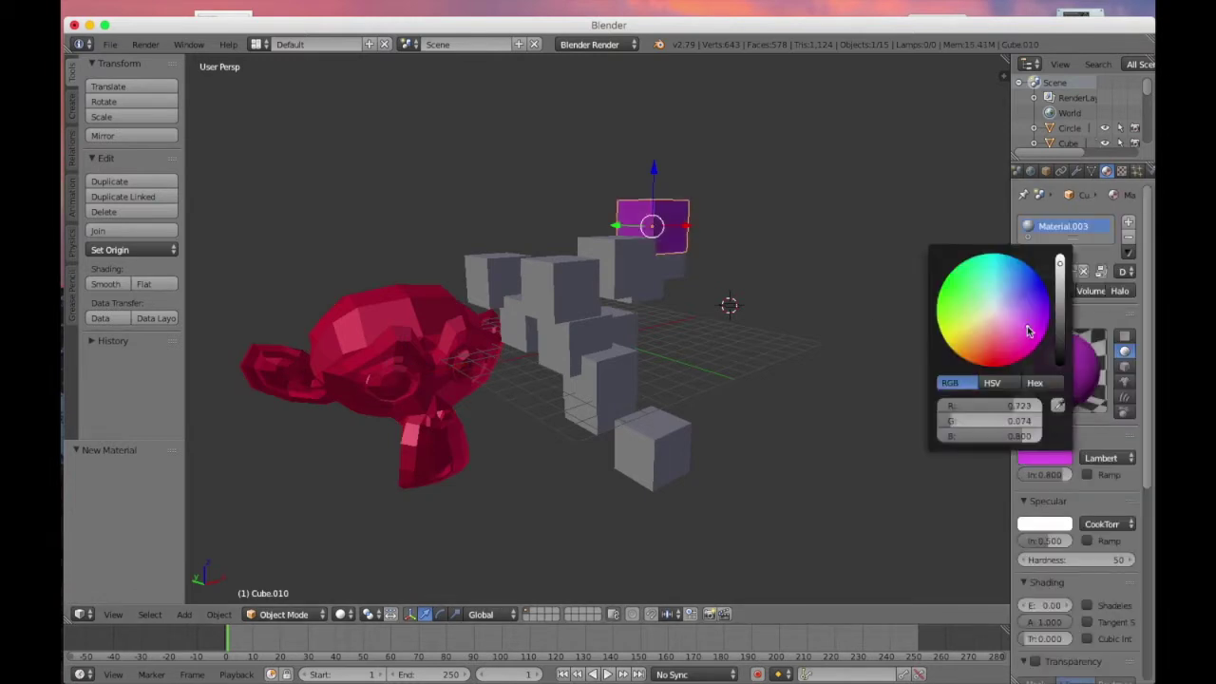
Give the cube just below and in front of the purple one a new material with a green diffuse colour.
{"action": "right_click", "coordinate": [623, 268]}
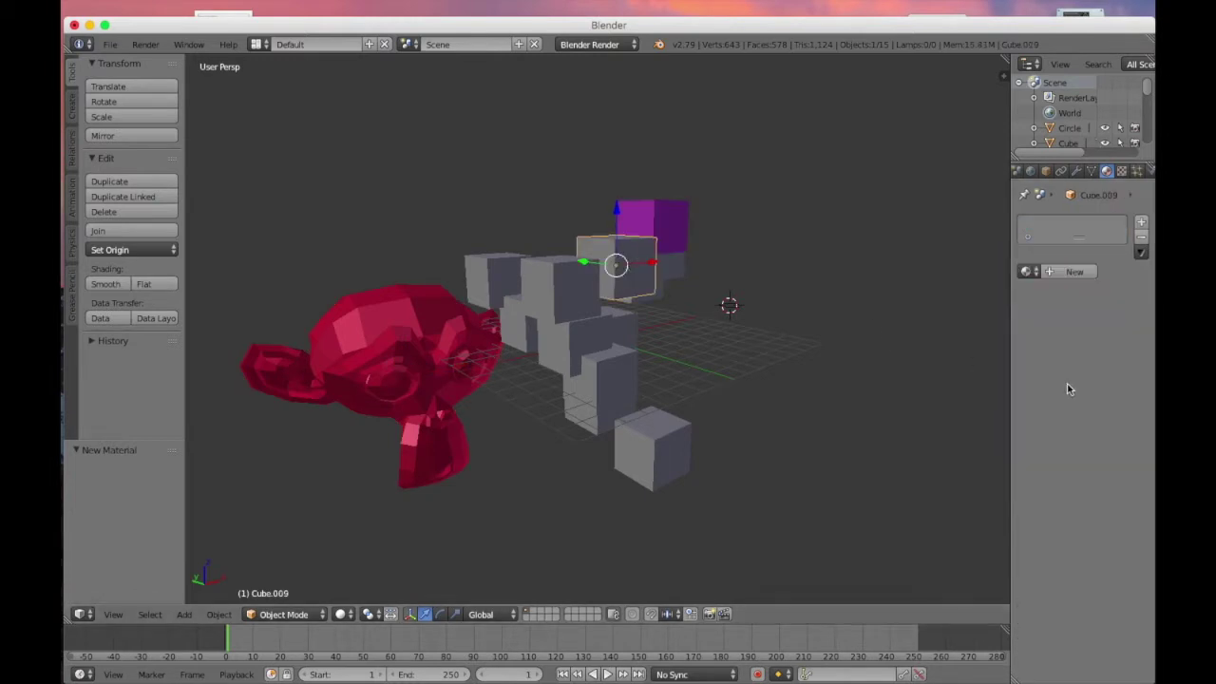
{"action": "left_click", "coordinate": [1074, 272]}
{"action": "left_click", "coordinate": [1030, 459]}
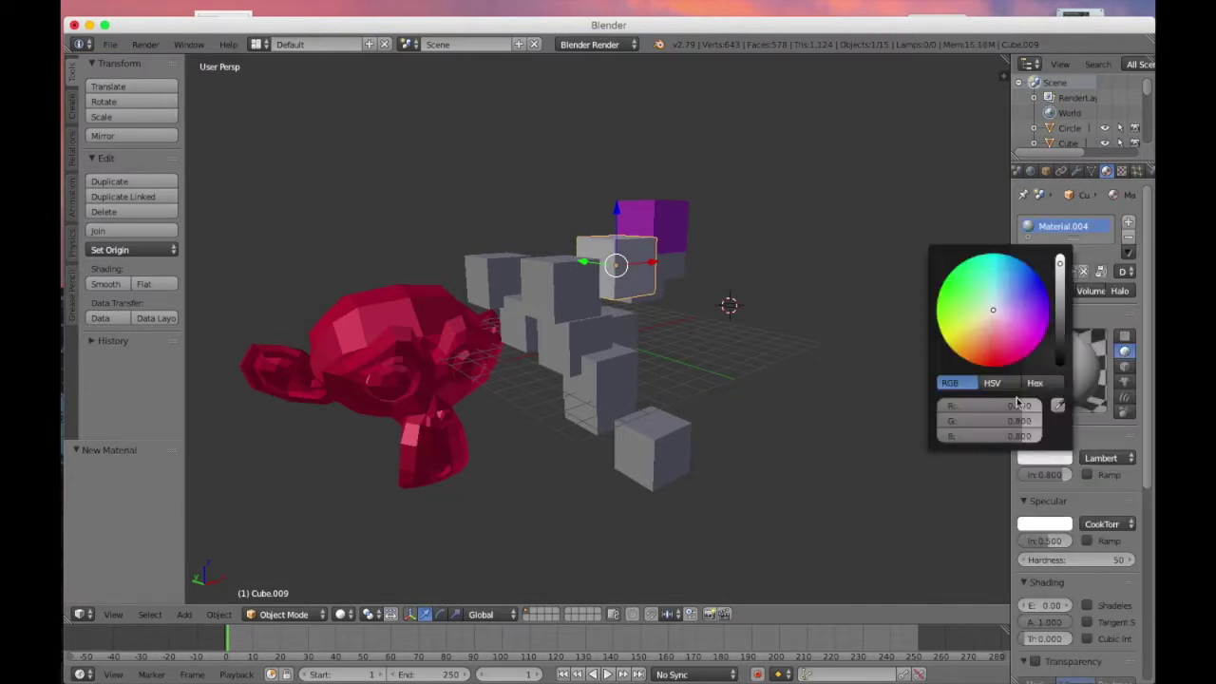
{"action": "left_click", "coordinate": [966, 281]}
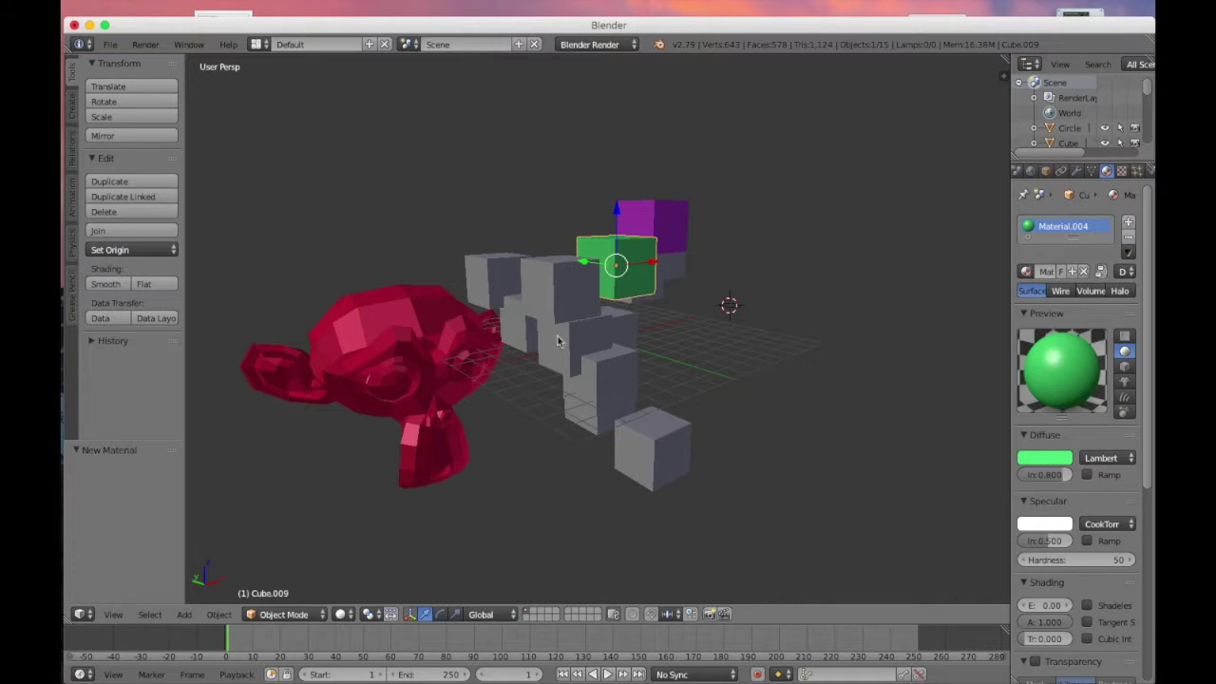
Give the upper cube between the green cube and the monkey a new material with a yellow diffuse colour.
{"action": "right_click", "coordinate": [556, 281]}
{"action": "left_click", "coordinate": [1074, 272]}
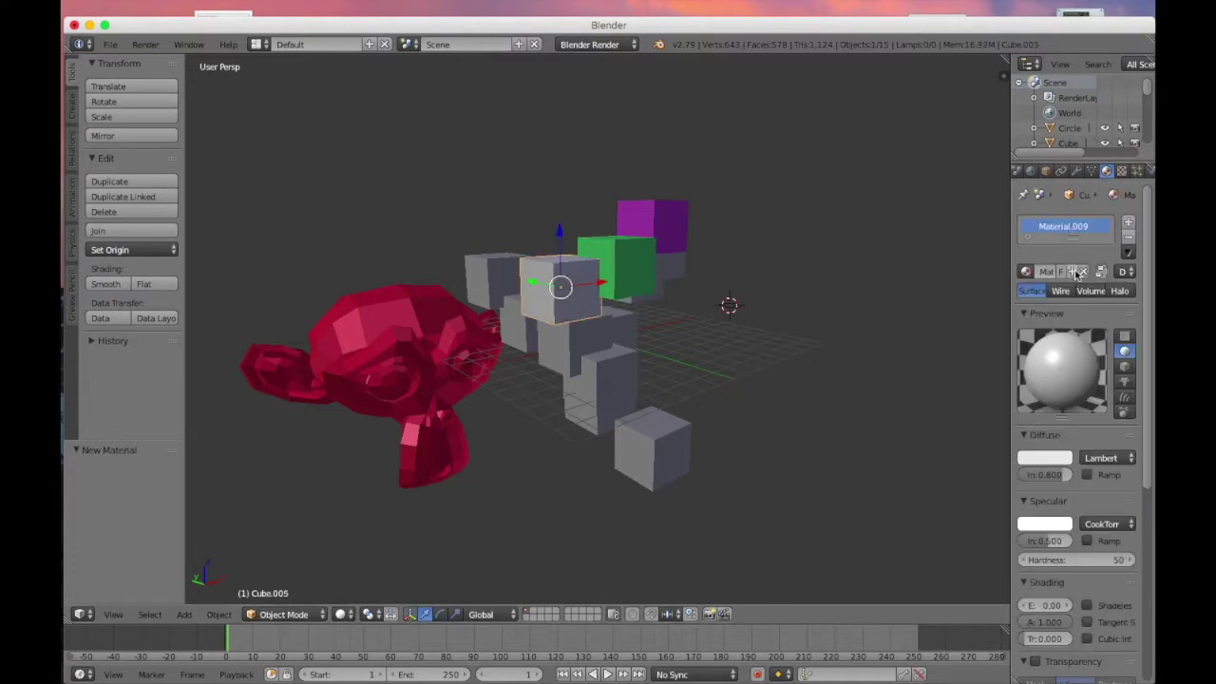
{"action": "left_click", "coordinate": [1043, 456]}
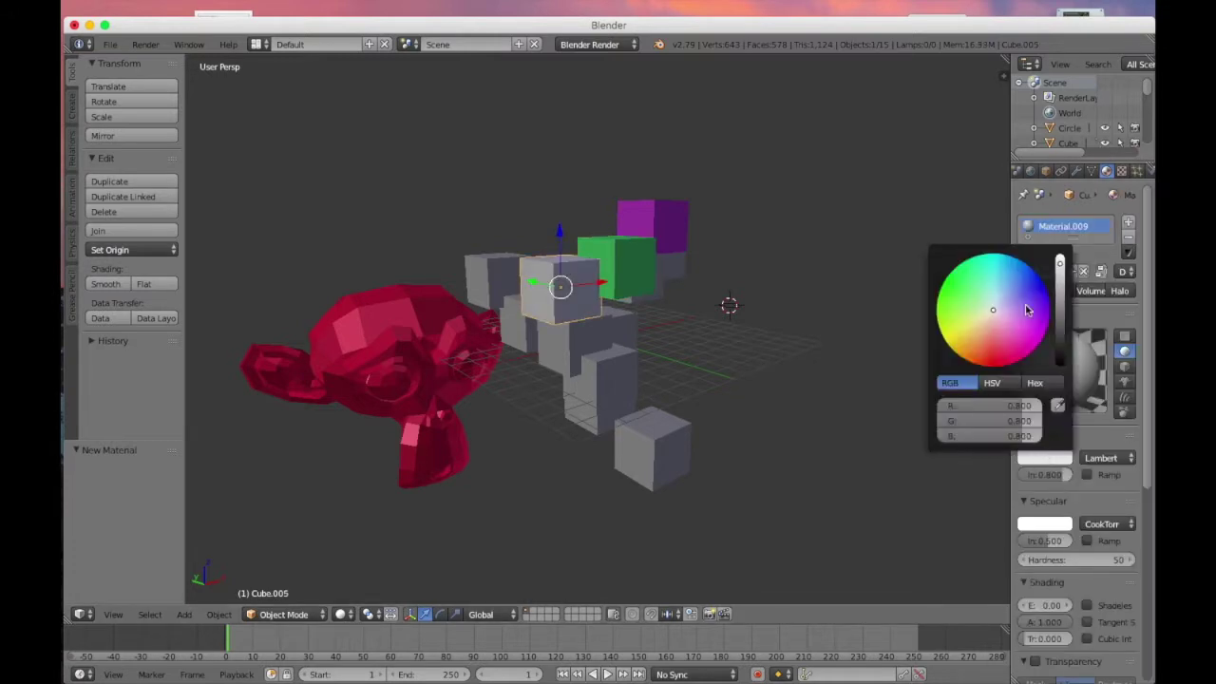
{"action": "left_click_drag", "start_coordinate": [1027, 343], "coordinate": [948, 347]}
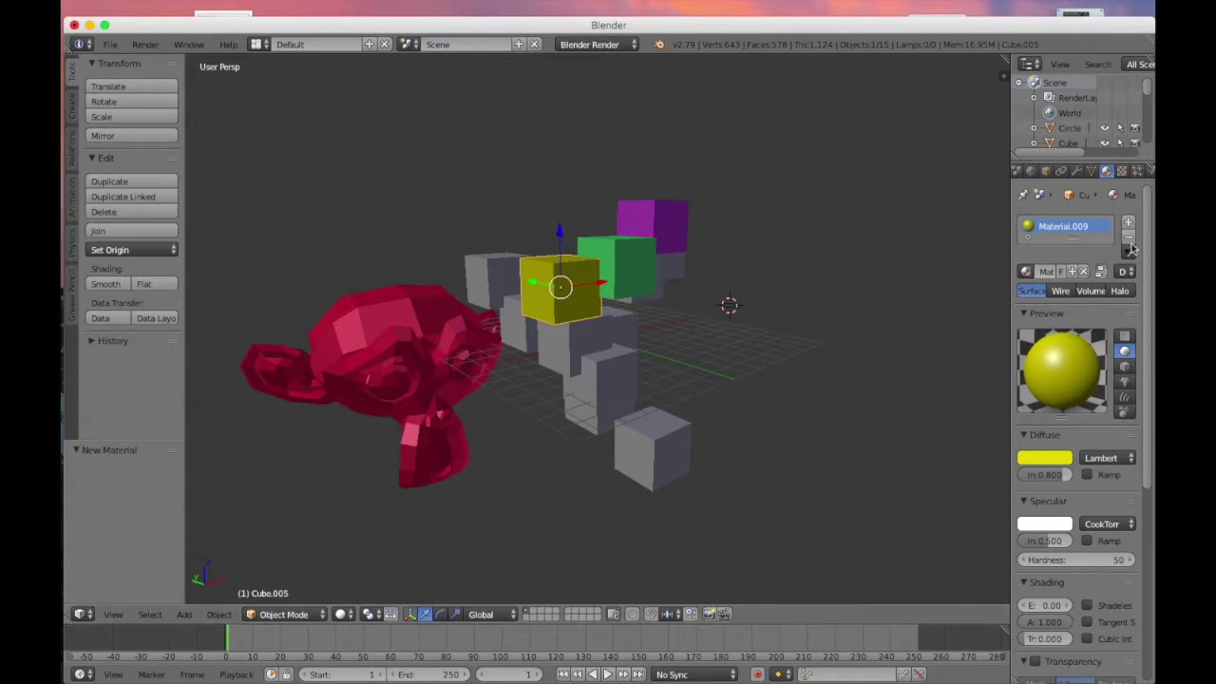
Show the yellow cube's physics settings and switch the render engine to Blender Game.
{"action": "scroll", "coordinate": [1130, 169], "scroll_direction": "down", "scroll_amount": 3}
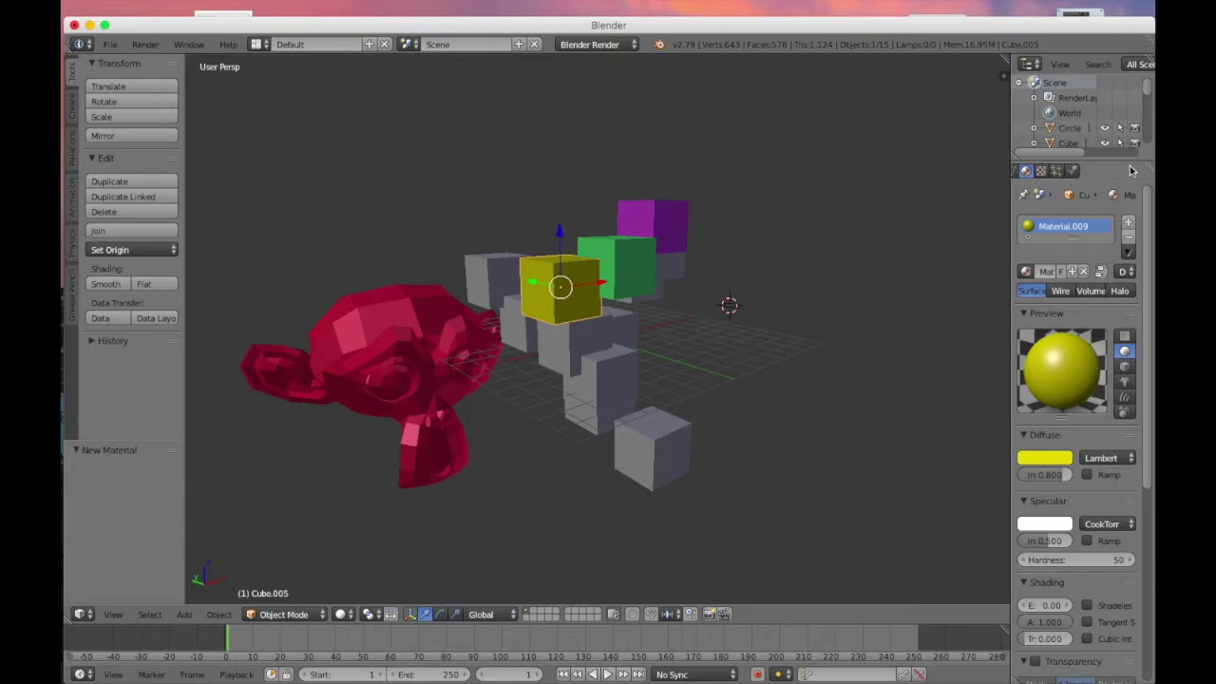
{"action": "left_click", "coordinate": [1073, 171]}
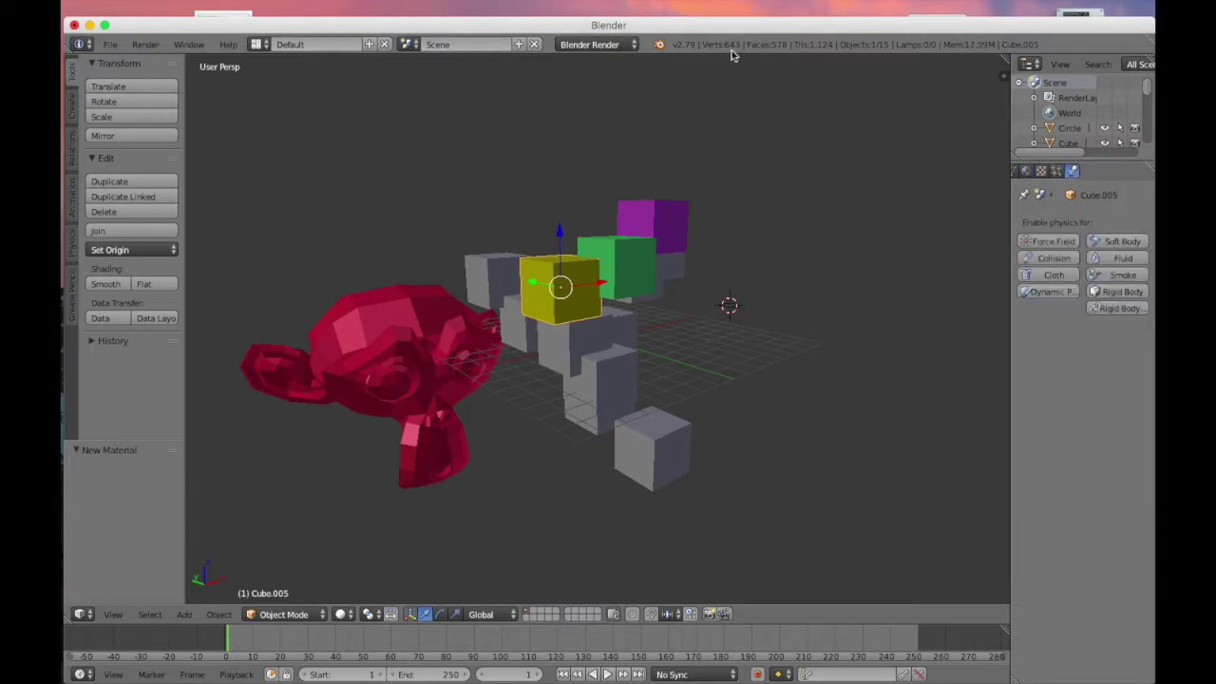
{"action": "left_click", "coordinate": [616, 44]}
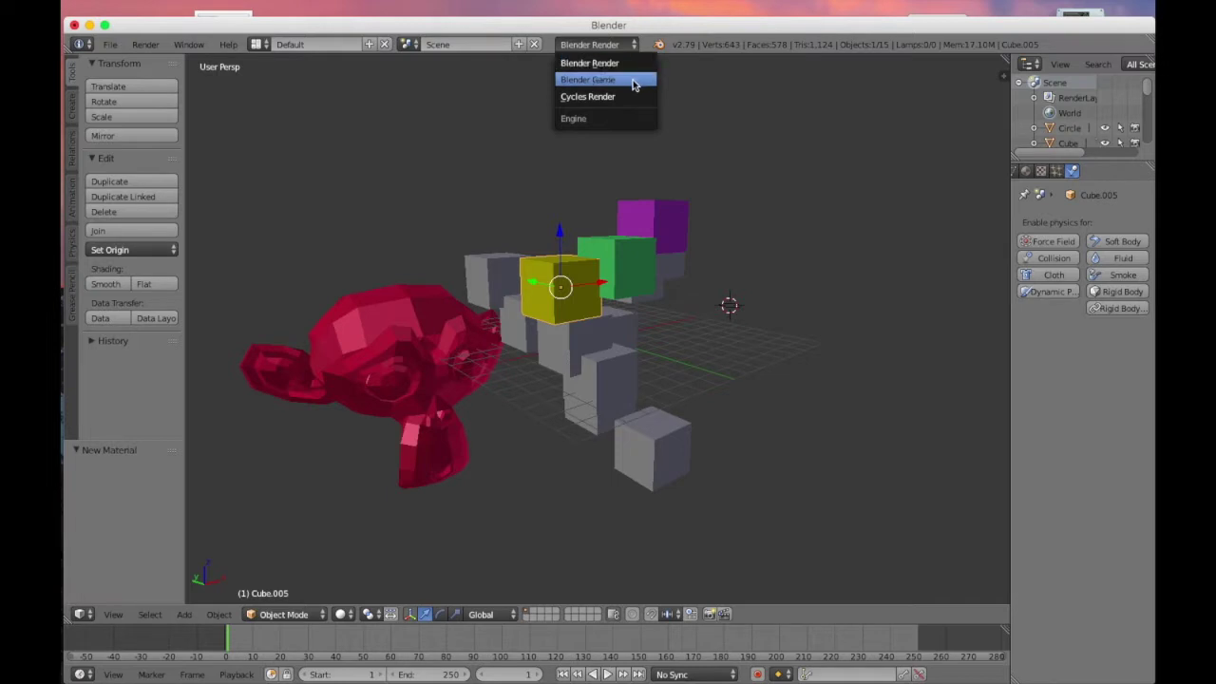
{"action": "left_click", "coordinate": [634, 86]}
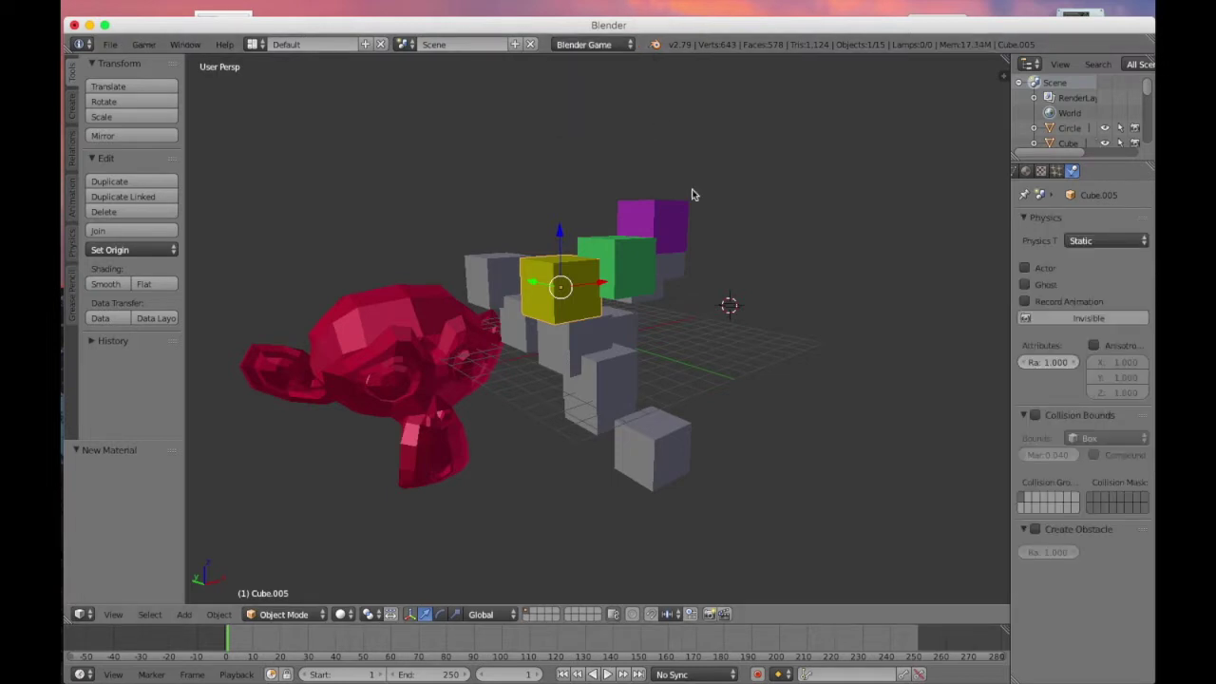
Run and stop the game once, and look over the physics types available for the yellow cube.
{"action": "key", "text": "p"}
{"action": "key", "text": "Escape"}
{"action": "left_click", "coordinate": [1094, 237]}
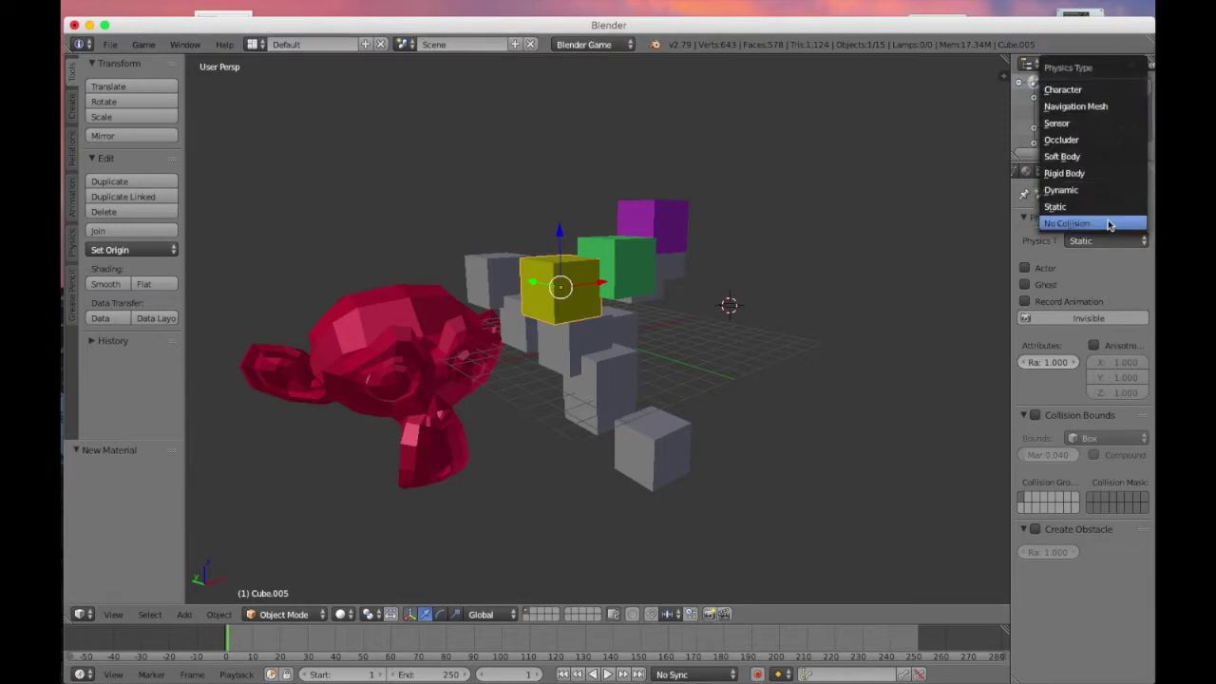
{"action": "left_click", "coordinate": [904, 358]}
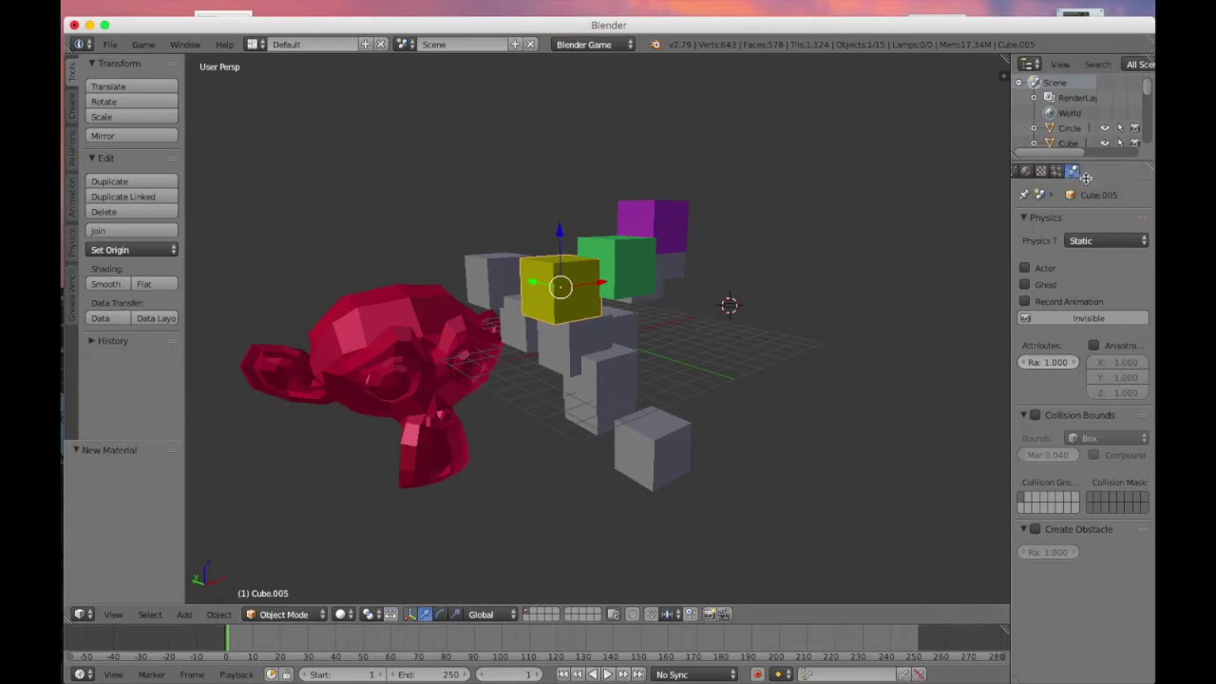
Set the physics type of the yellow, green and purple cubes to Dynamic.
{"action": "left_click", "coordinate": [1102, 241]}
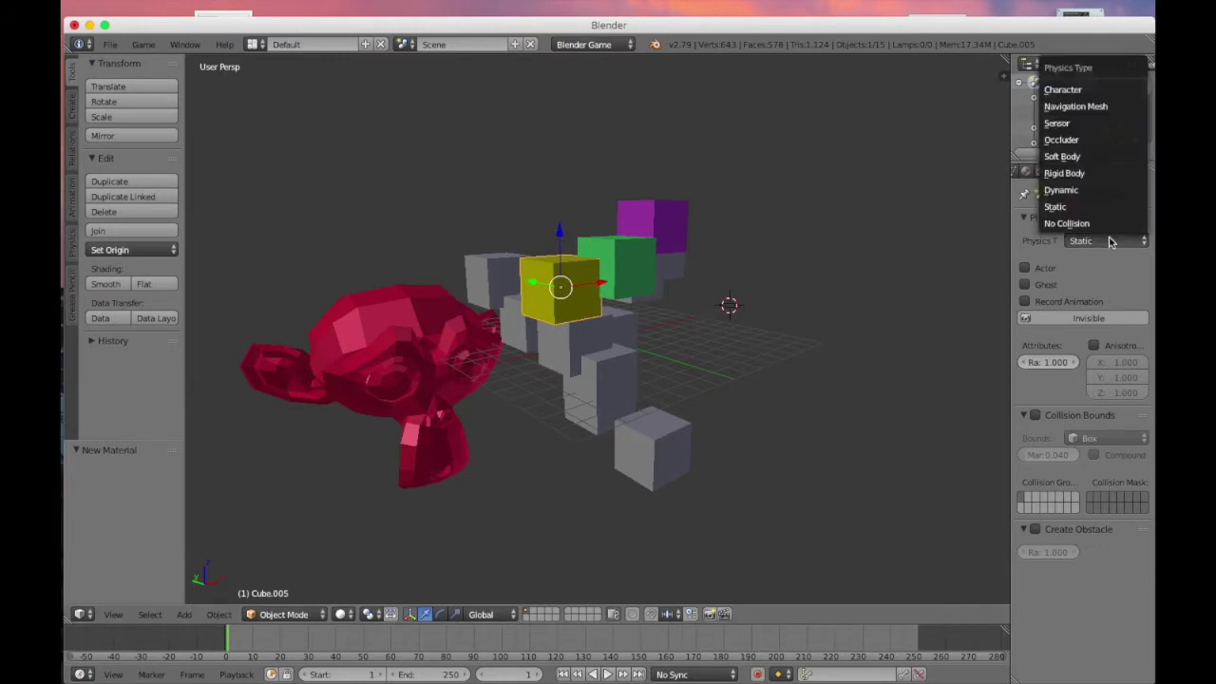
{"action": "left_click", "coordinate": [1093, 190]}
{"action": "right_click", "coordinate": [630, 248]}
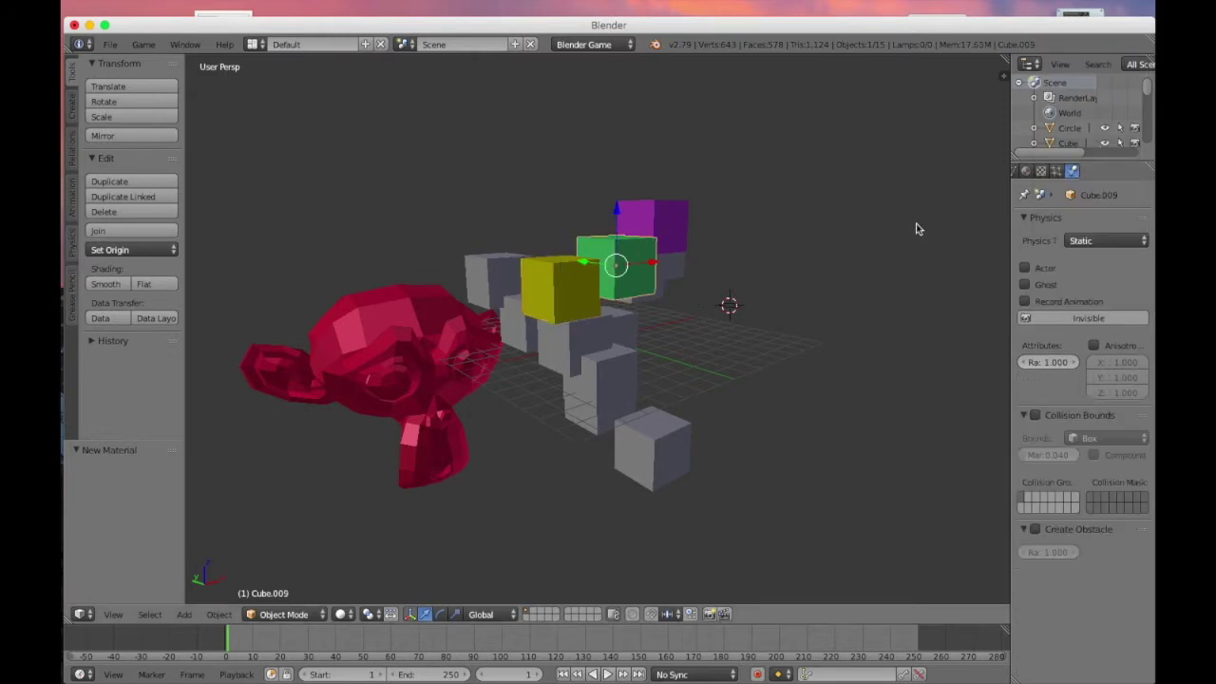
{"action": "left_click", "coordinate": [1099, 242]}
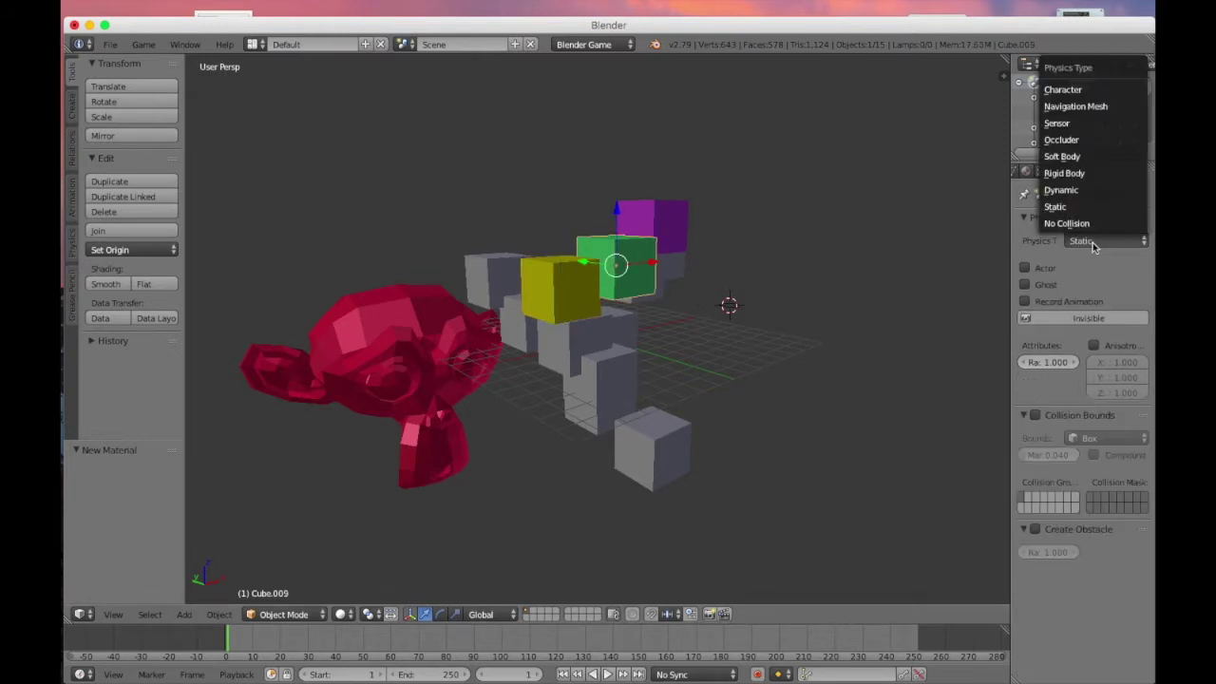
{"action": "left_click", "coordinate": [1088, 190]}
{"action": "right_click", "coordinate": [680, 215]}
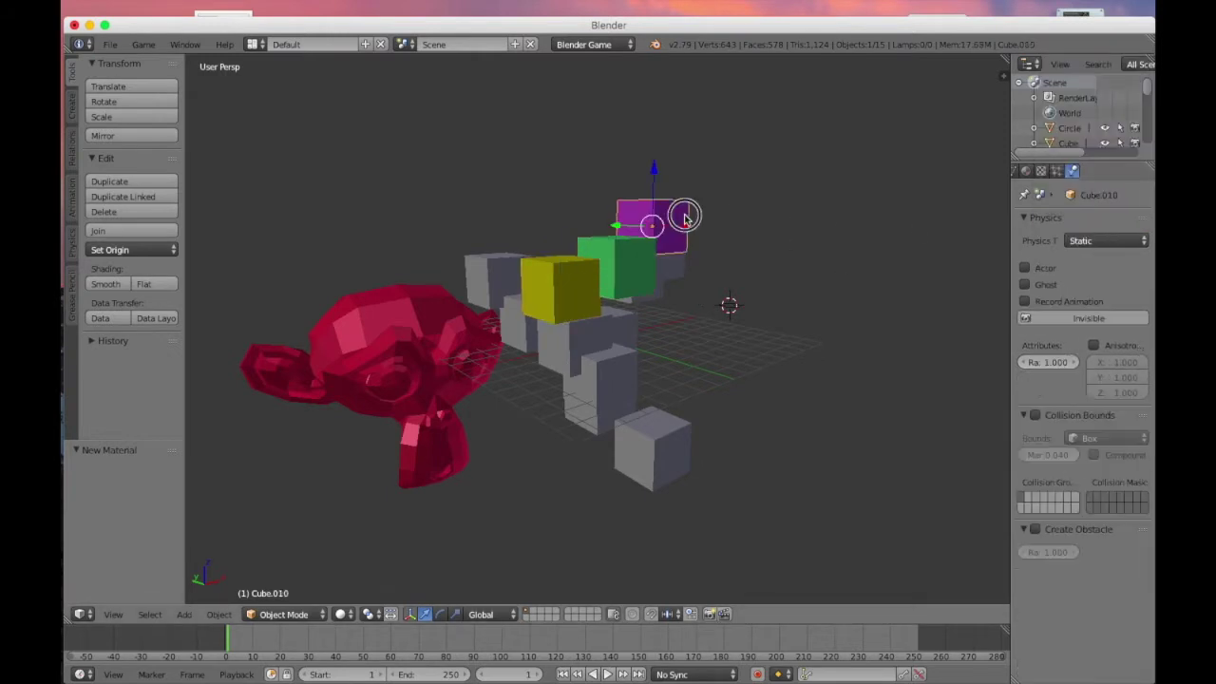
{"action": "left_click", "coordinate": [1106, 243]}
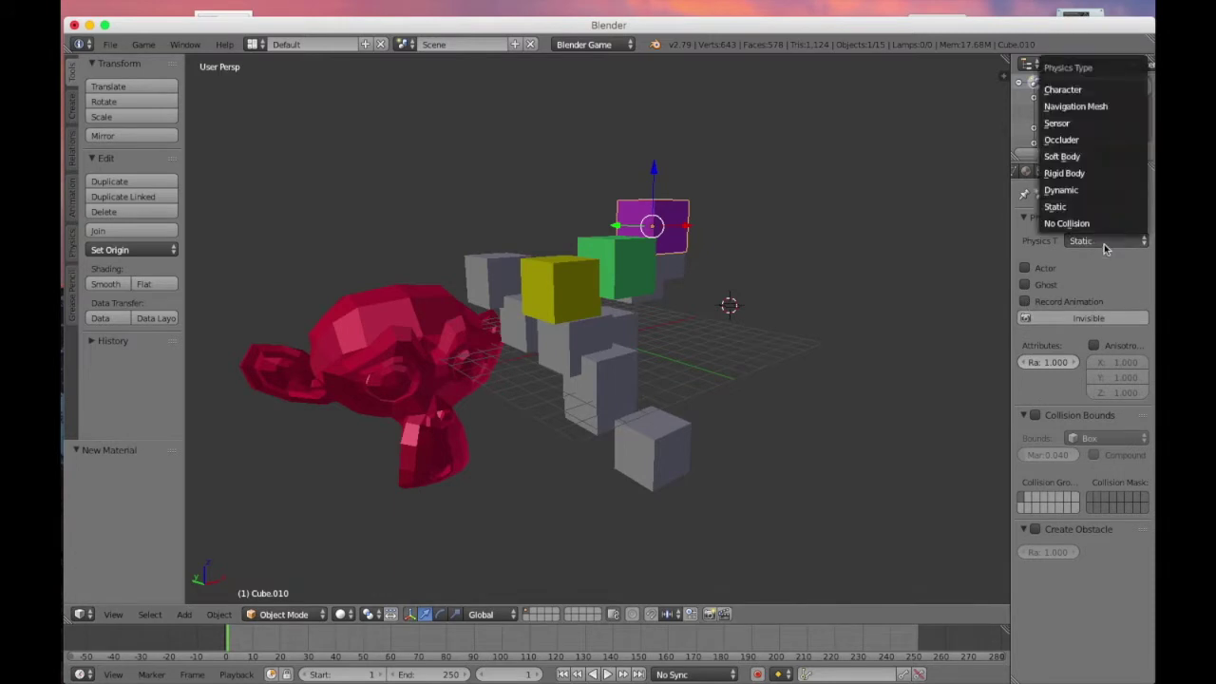
{"action": "left_click", "coordinate": [1108, 190]}
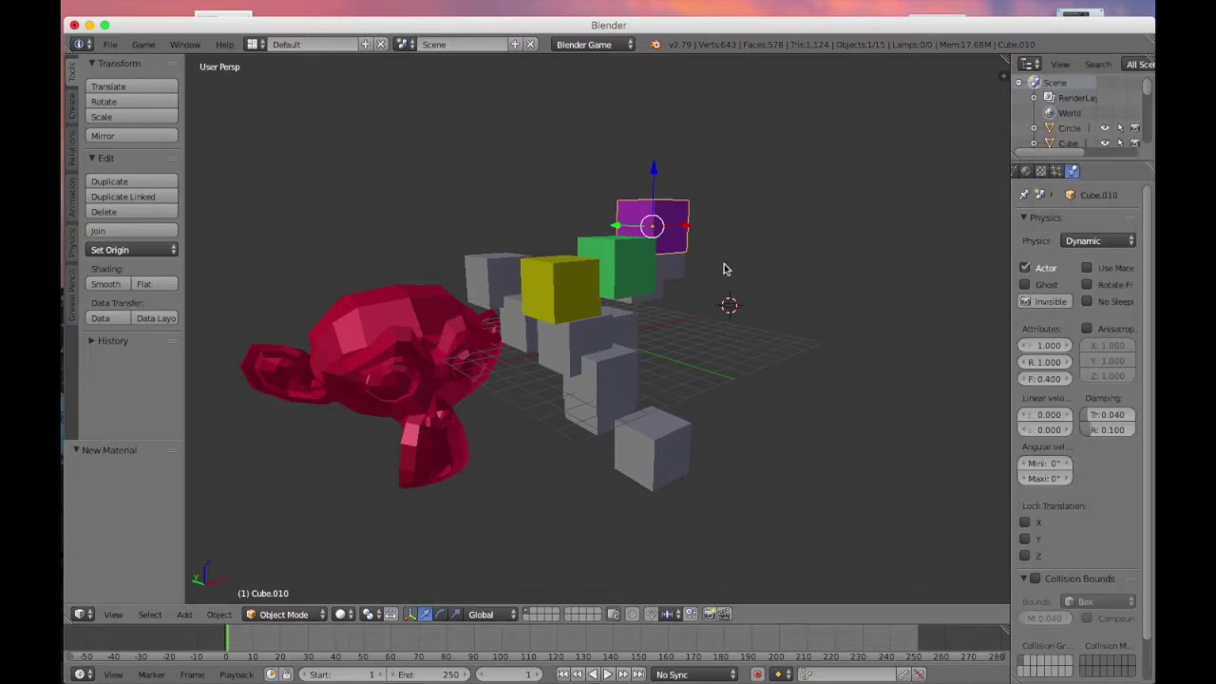
Select the red monkey and set its physics type to Dynamic.
{"action": "scroll", "coordinate": [723, 269], "scroll_direction": "left", "scroll_amount": 15}
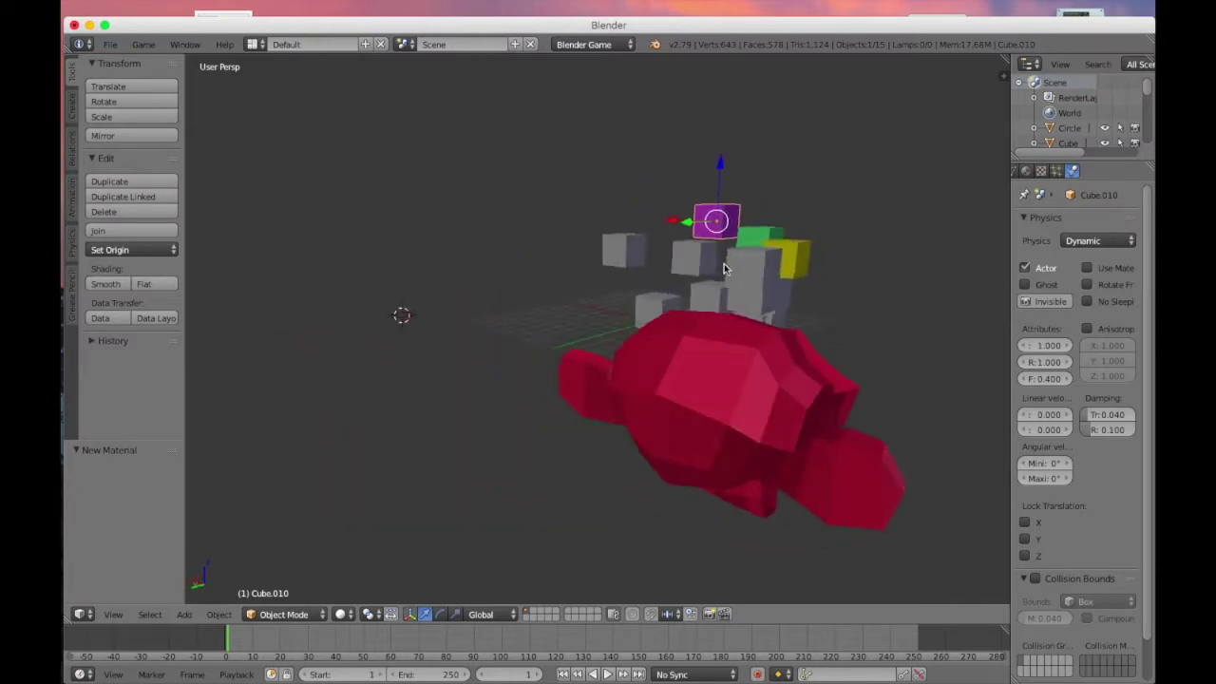
{"action": "scroll", "coordinate": [724, 269], "scroll_direction": "down", "scroll_amount": 10}
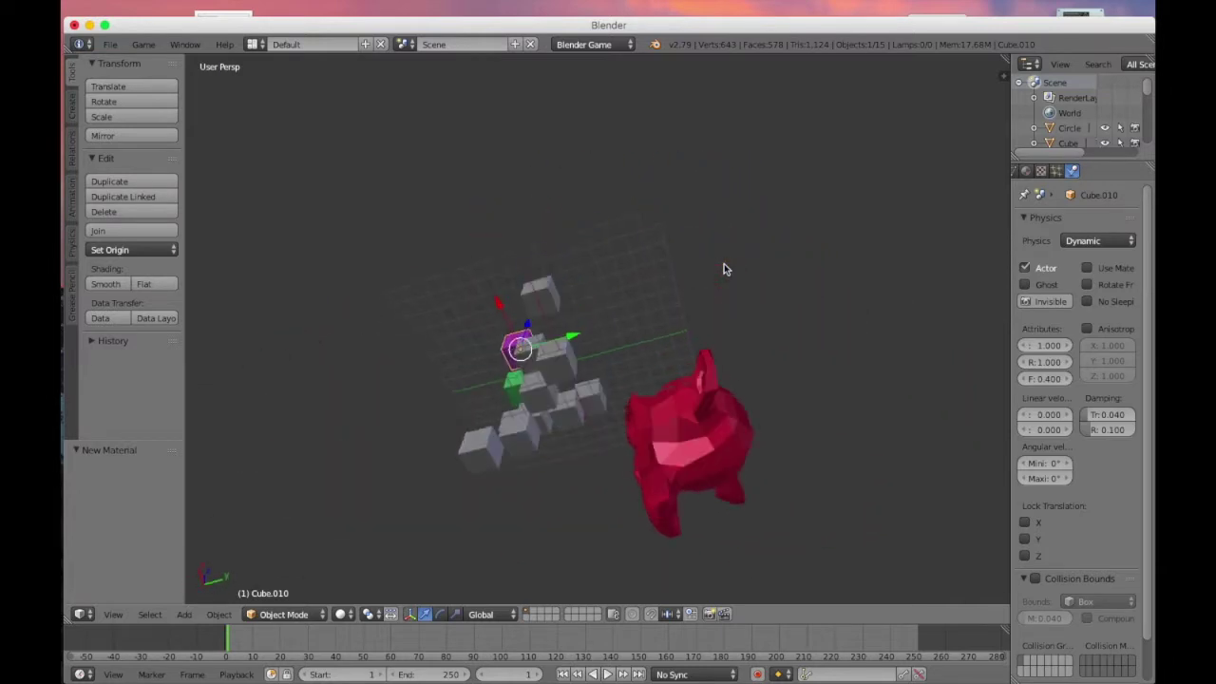
{"action": "scroll", "coordinate": [723, 269], "scroll_direction": "up", "scroll_amount": 15}
{"action": "scroll", "coordinate": [724, 269], "scroll_direction": "left", "scroll_amount": 15}
{"action": "scroll", "coordinate": [724, 269], "scroll_direction": "down", "scroll_amount": 8}
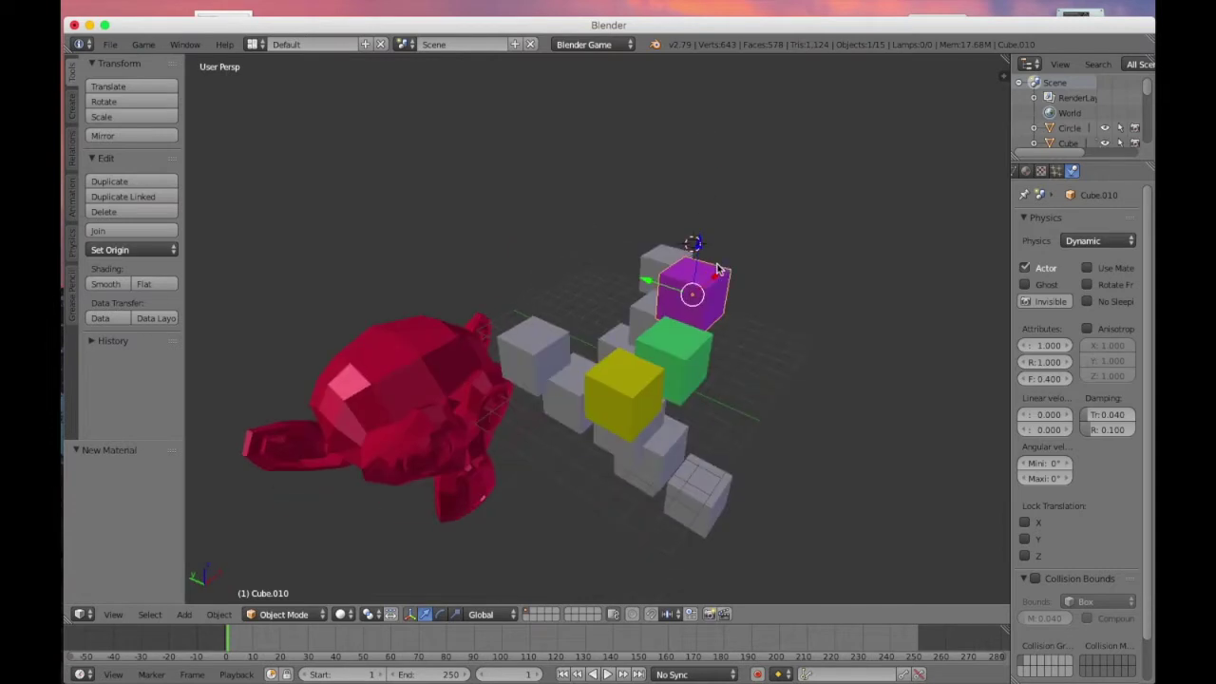
{"action": "right_click", "coordinate": [415, 377]}
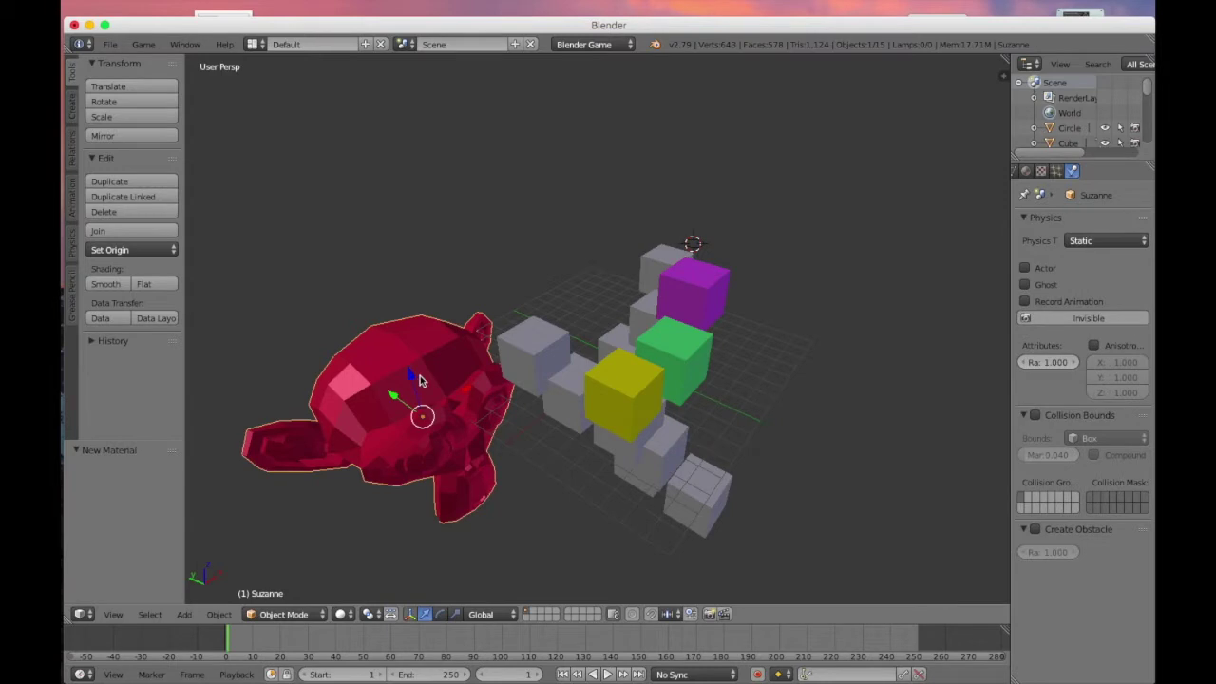
{"action": "left_click", "coordinate": [1086, 241]}
{"action": "left_click", "coordinate": [1081, 192]}
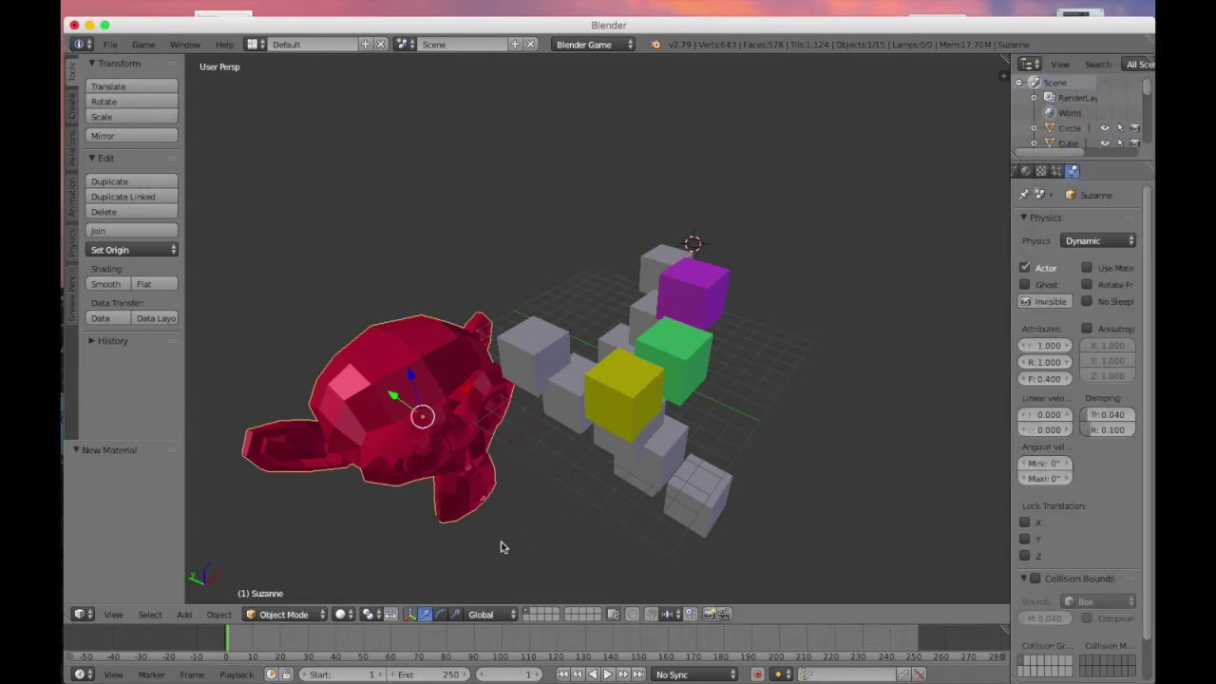
Run and stop the game three times from different view angles to watch how the dynamic objects fall.
{"action": "key", "text": "p"}
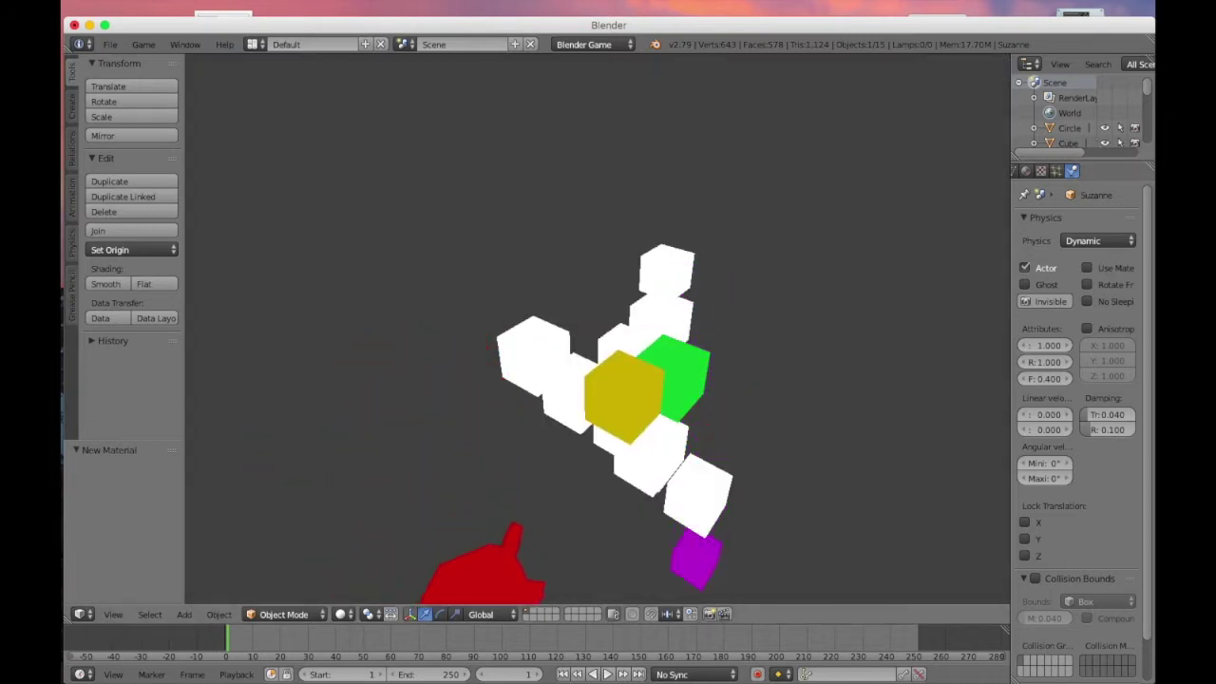
{"action": "key", "text": "Escape"}
{"action": "mouse_move", "coordinate": [714, 396]}
{"action": "middle_mouse_down"}
{"action": "mouse_move", "coordinate": [697, 427]}
{"action": "mouse_move", "coordinate": [703, 467]}
{"action": "middle_mouse_up"}
{"action": "key", "text": "p"}
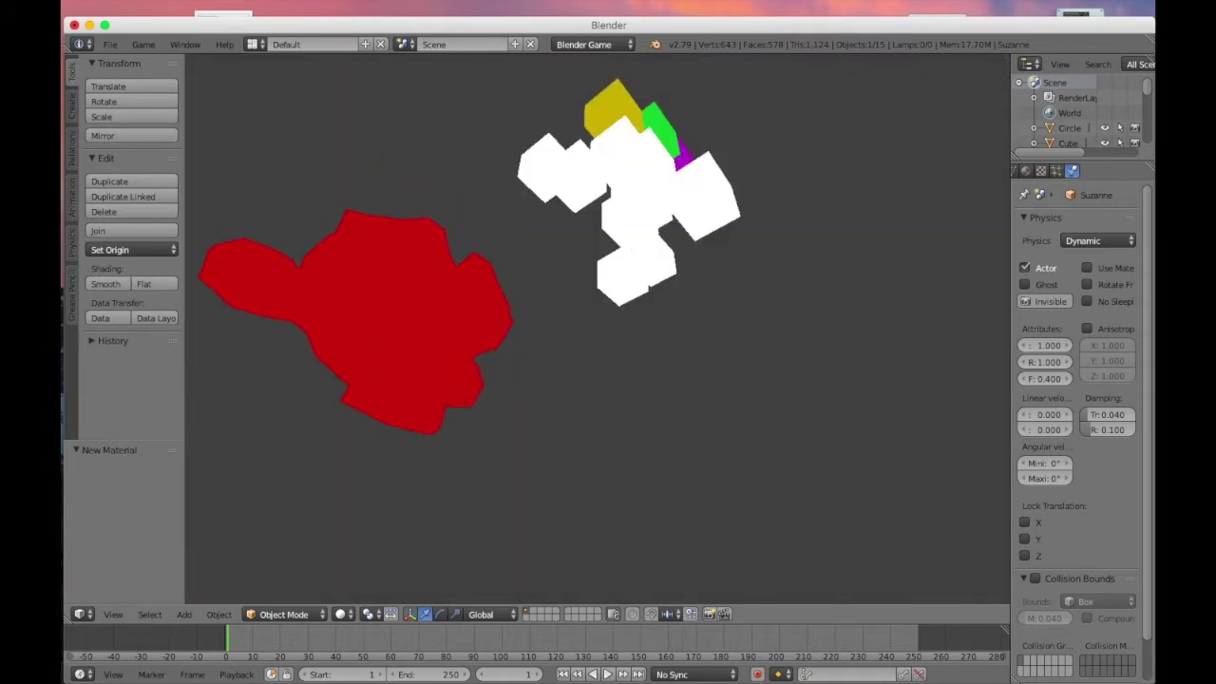
{"action": "key", "text": "Escape"}
{"action": "middle_click_drag", "start_coordinate": [713, 397], "coordinate": [716, 397]}
{"action": "key", "text": "p"}
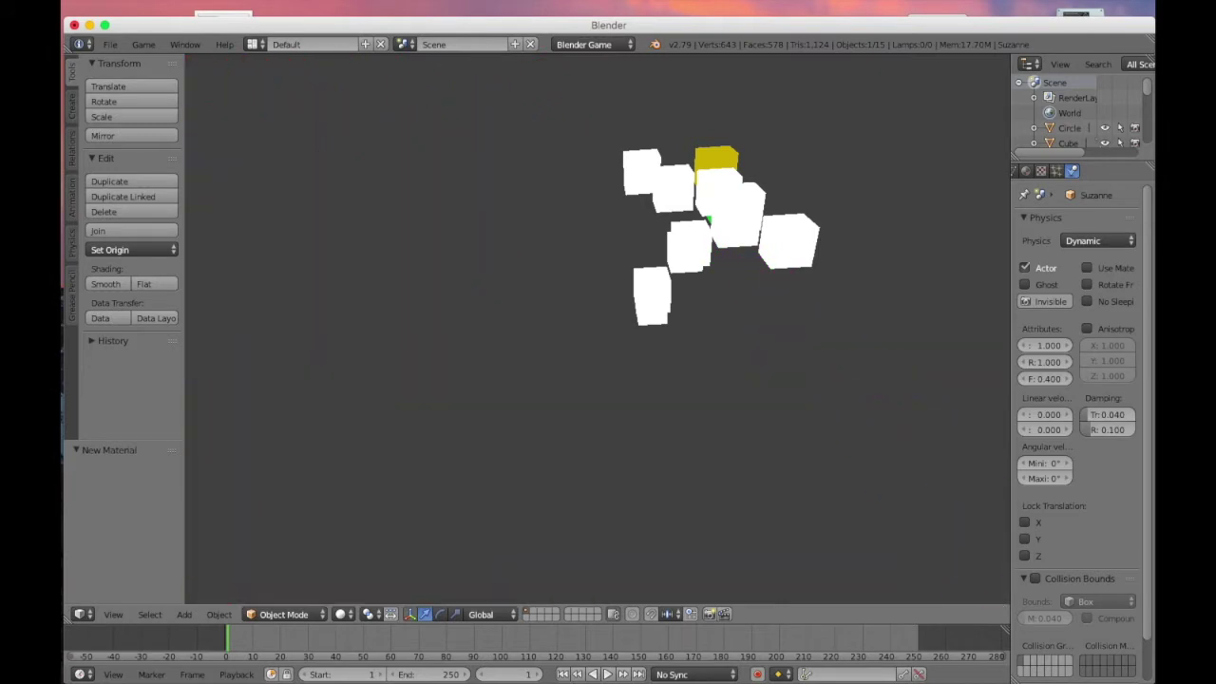
{"action": "key", "text": "Escape"}
Switch the render engine from Blender Game to Cycles Render.
{"action": "middle_click_drag", "start_coordinate": [713, 392], "coordinate": [713, 391]}
{"action": "left_click", "coordinate": [616, 45]}
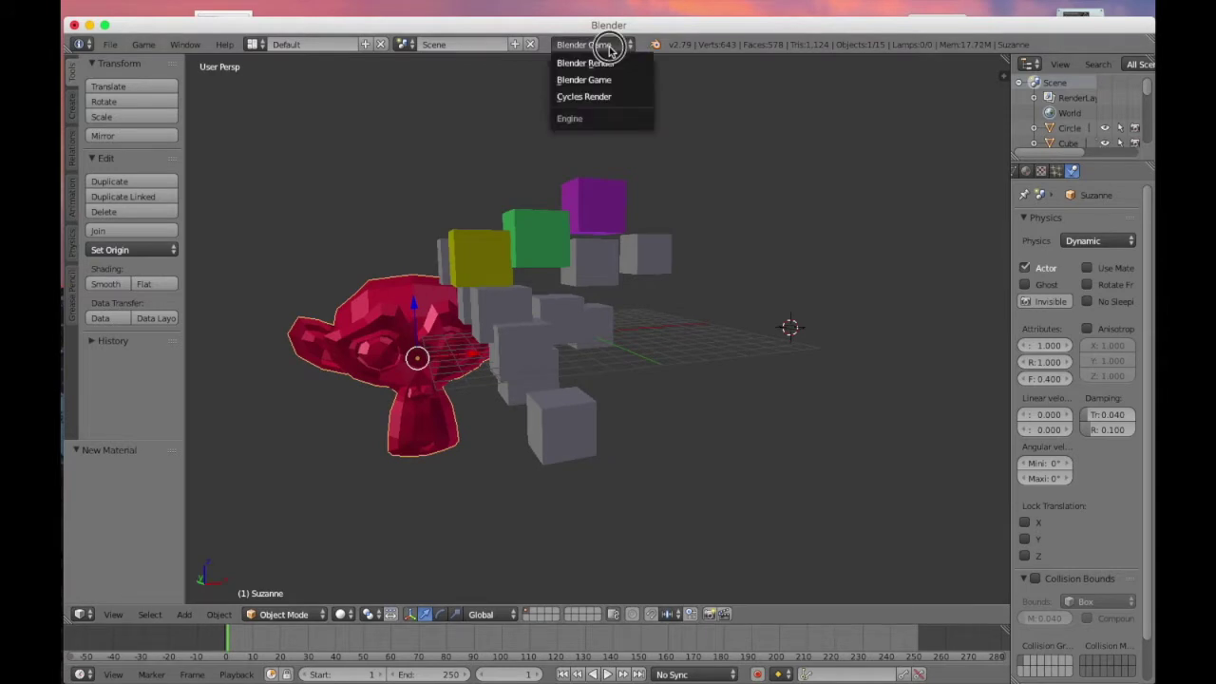
{"action": "left_click", "coordinate": [620, 101]}
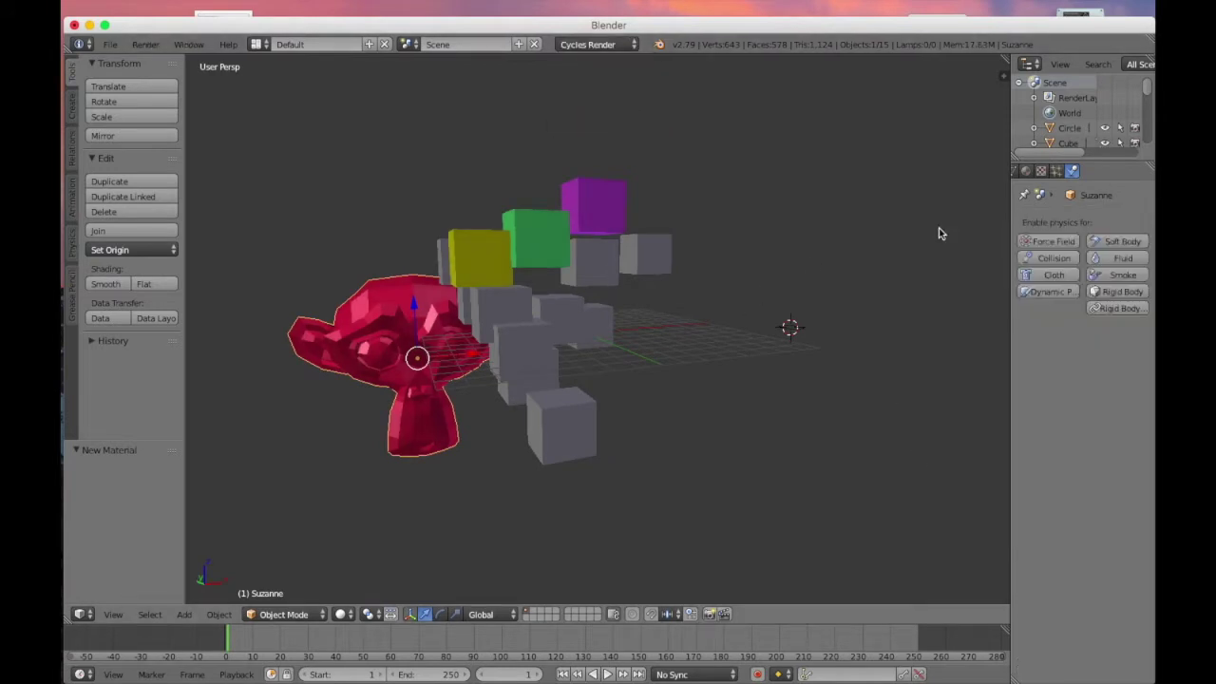
Try to render the scene with Cycles from the render properties, as a still image and as an animation.
{"action": "left_click", "coordinate": [1061, 172]}
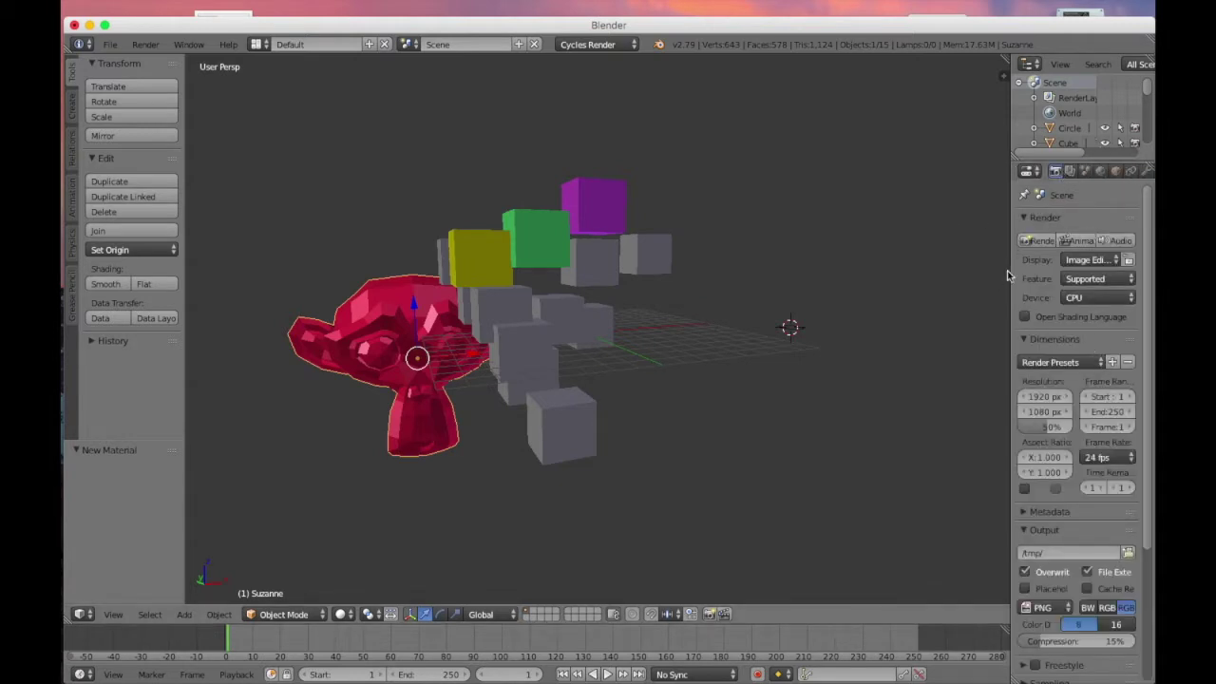
{"action": "left_click", "coordinate": [1045, 241]}
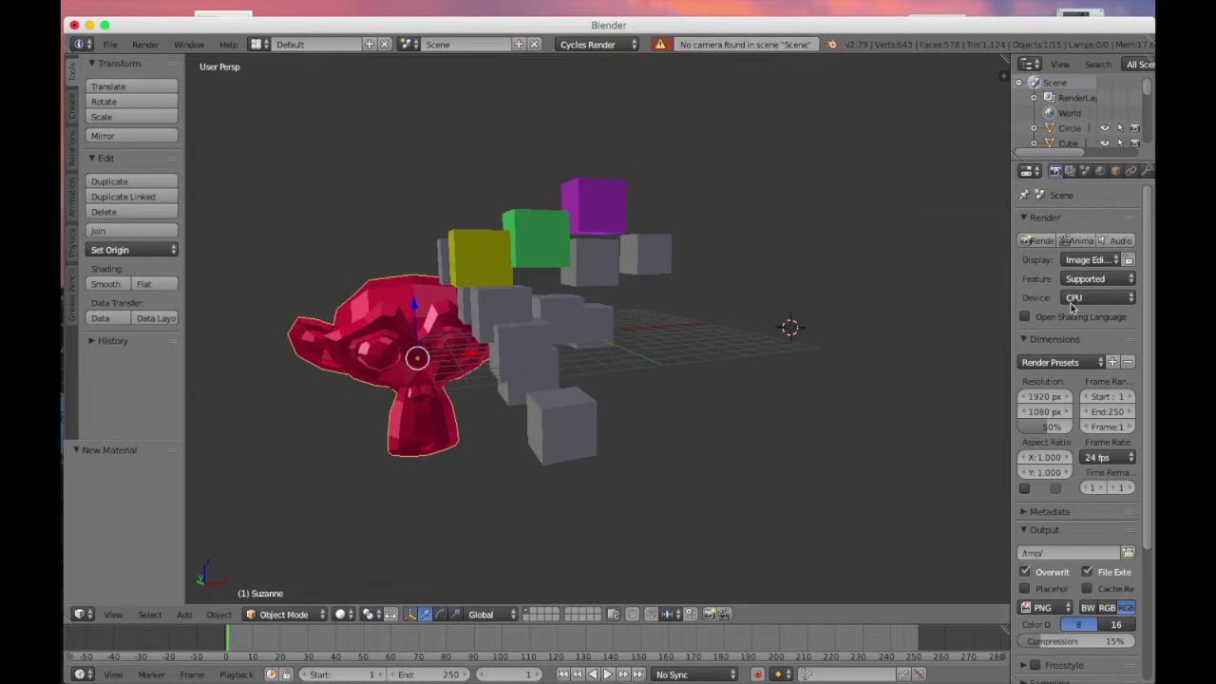
{"action": "left_click", "coordinate": [1092, 246]}
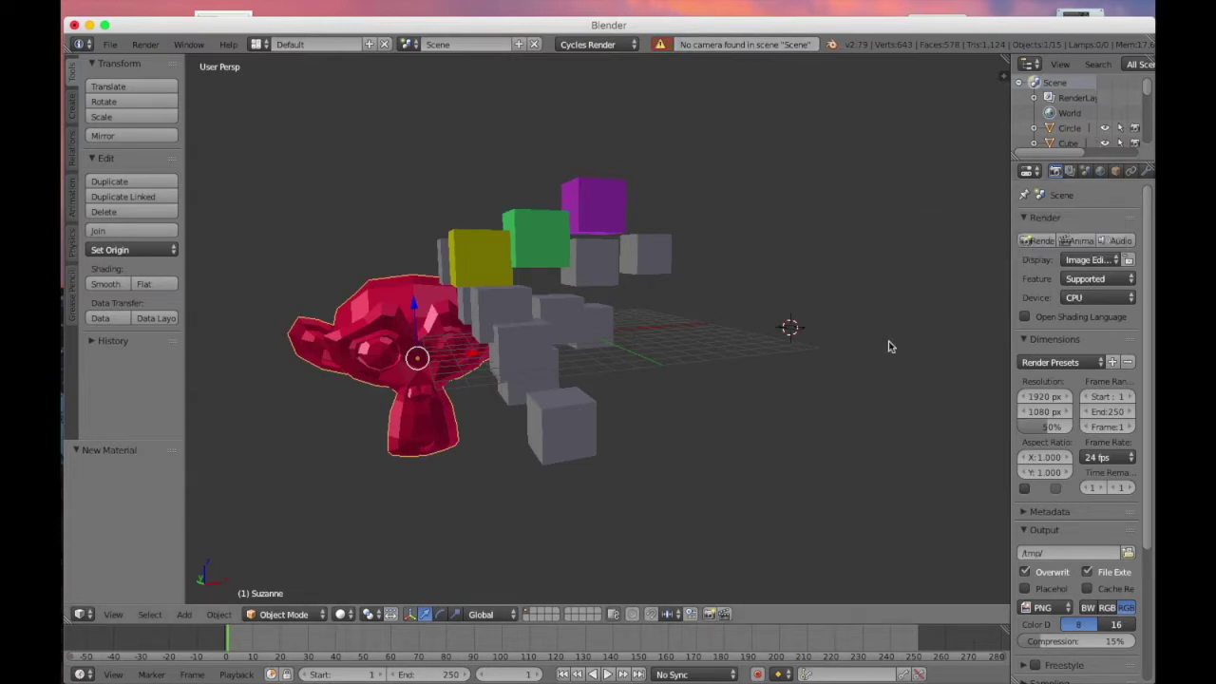
Switch the render engine from Cycles Render to Blender Render and inspect the scene from different angles.
{"action": "left_click", "coordinate": [618, 45]}
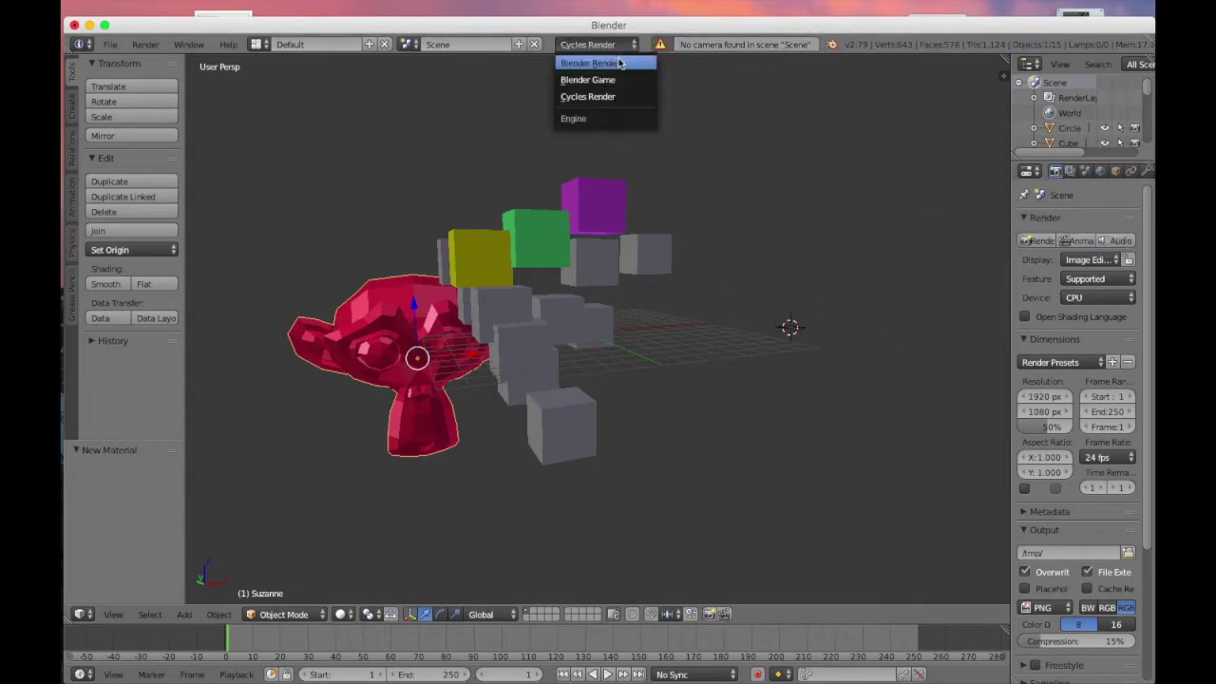
{"action": "left_click", "coordinate": [645, 64]}
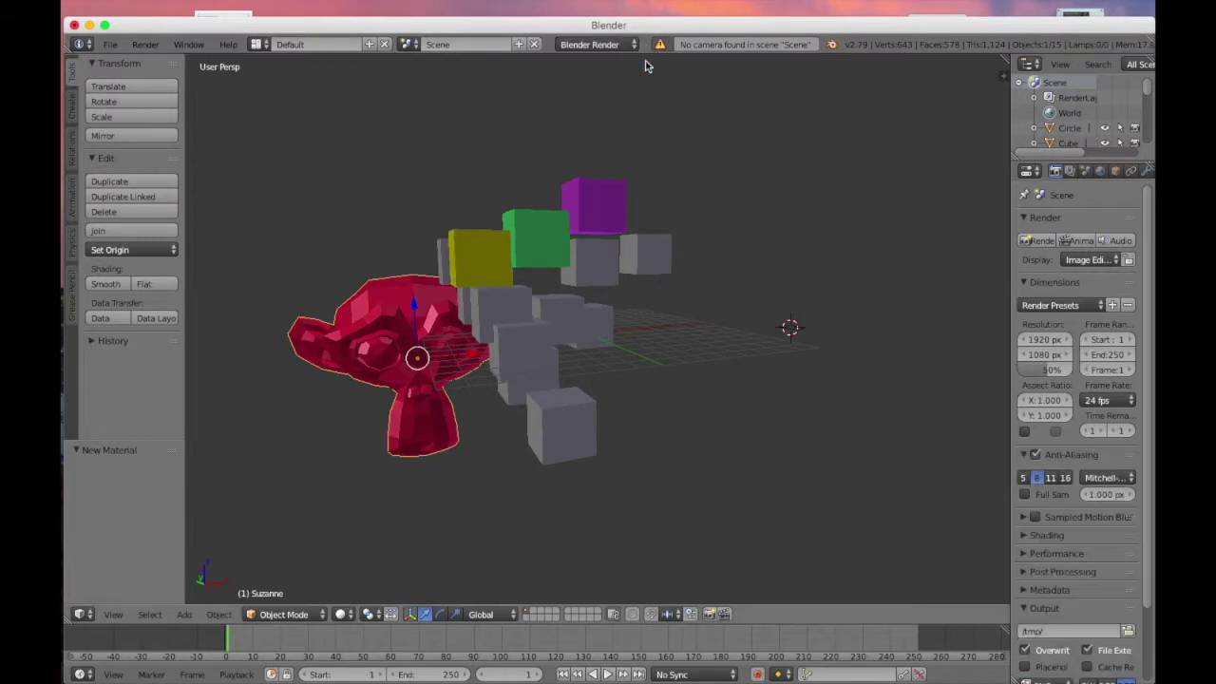
{"action": "scroll", "coordinate": [615, 176], "scroll_direction": "right", "scroll_amount": 10}
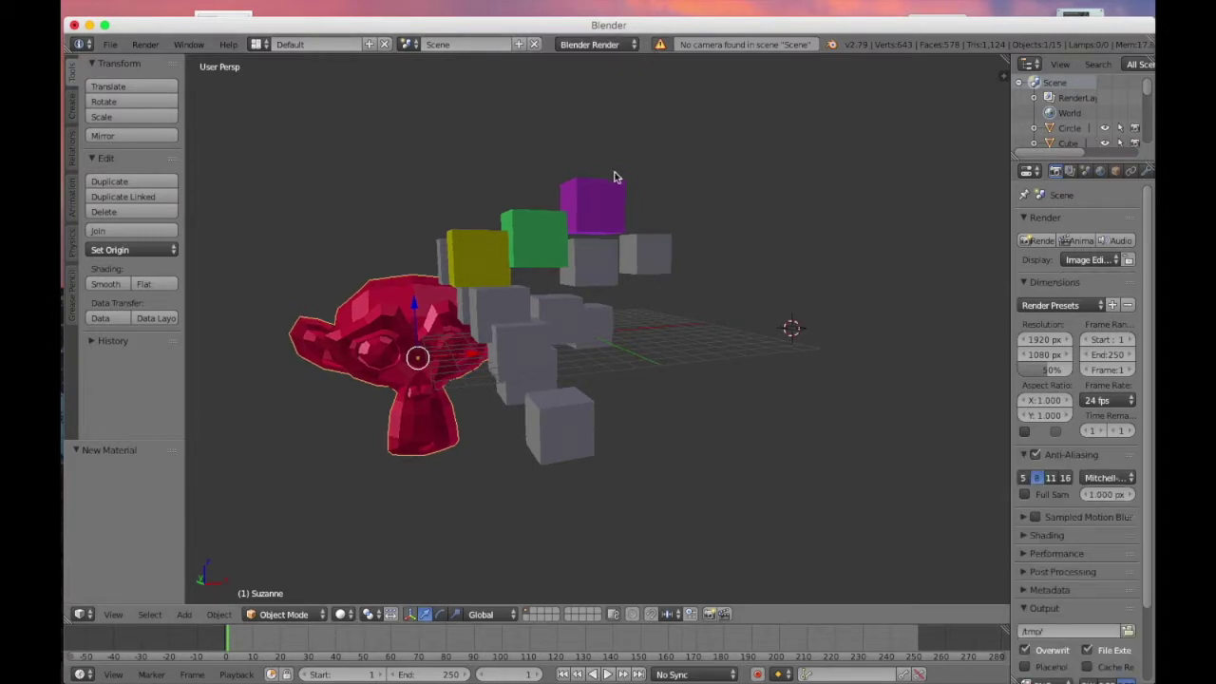
{"action": "scroll", "coordinate": [616, 177], "scroll_direction": "left", "scroll_amount": 10}
{"action": "scroll", "coordinate": [615, 177], "scroll_direction": "right", "scroll_amount": 3}
{"action": "scroll", "coordinate": [615, 176], "scroll_direction": "right", "scroll_amount": 1}
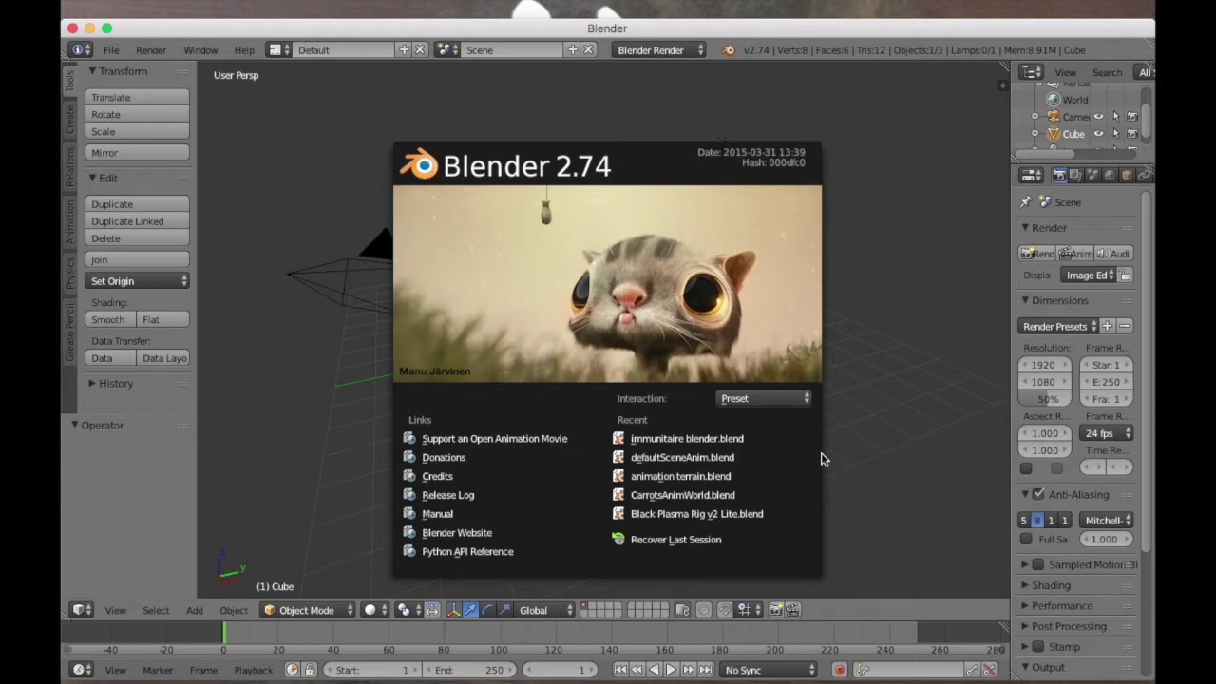
Dismiss the start-up splash screen of the new scene and make the window full screen.
{"action": "left_click", "coordinate": [928, 426]}
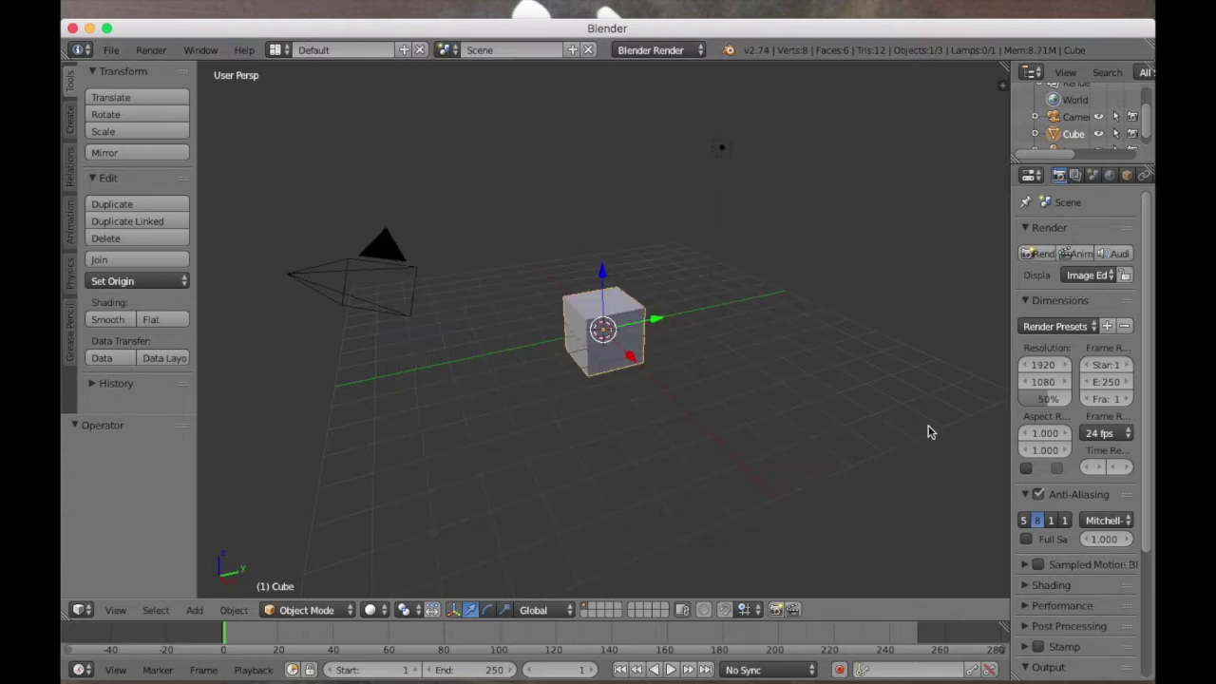
{"action": "middle_click_drag", "start_coordinate": [743, 272], "coordinate": [671, 234]}
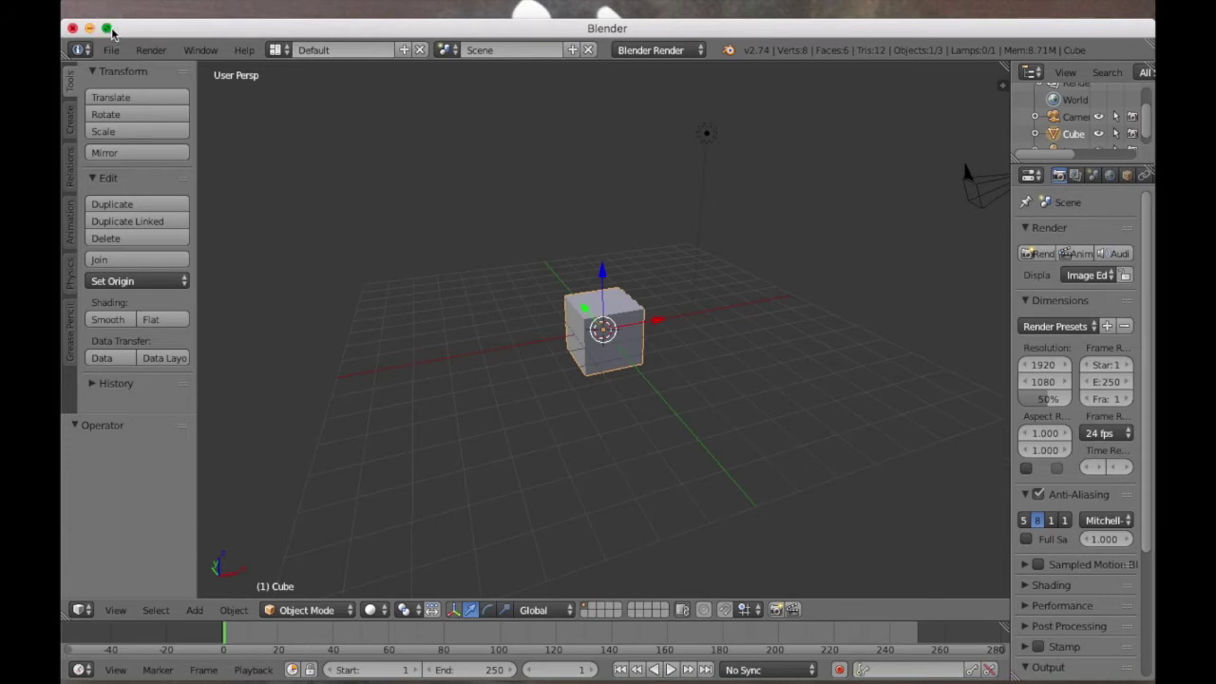
{"action": "left_click", "coordinate": [107, 27]}
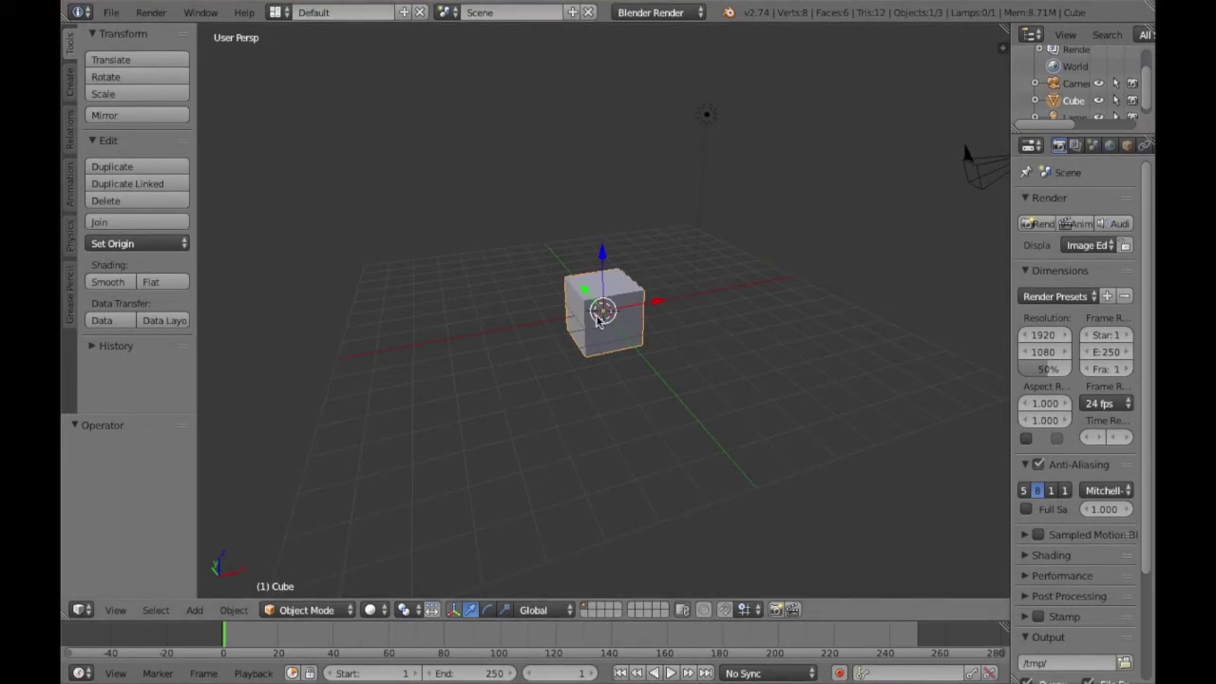
{"action": "scroll", "coordinate": [743, 388], "scroll_direction": "left", "scroll_amount": 10}
{"action": "scroll", "coordinate": [743, 388], "scroll_direction": "left", "scroll_amount": 2}
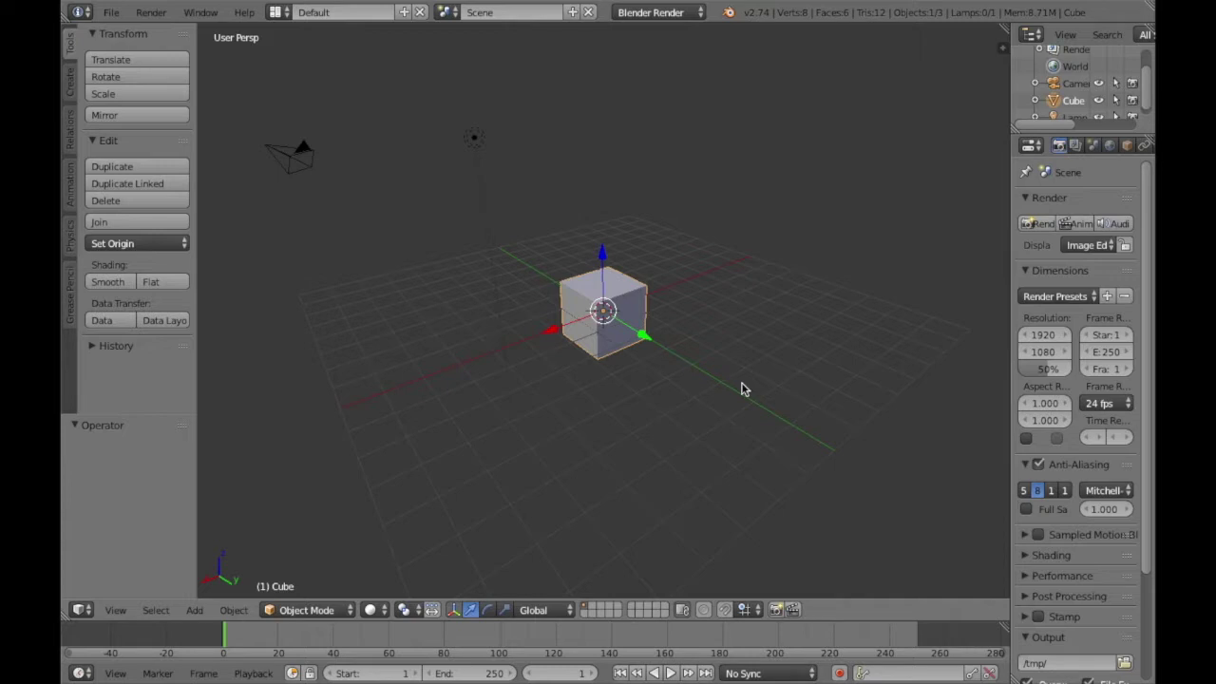
{"action": "scroll", "coordinate": [743, 388], "scroll_direction": "left", "scroll_amount": 12}
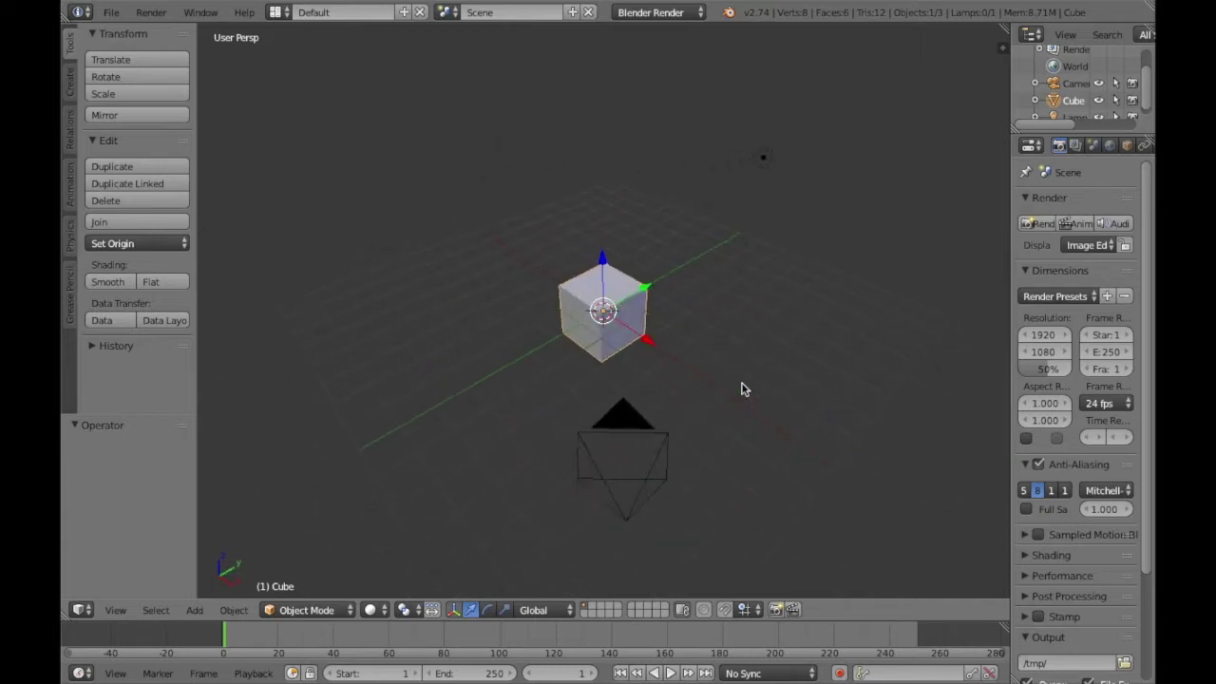
Toggle the default cube from Object Mode to Edit Mode and back twice.
{"action": "key", "text": "Tab"}
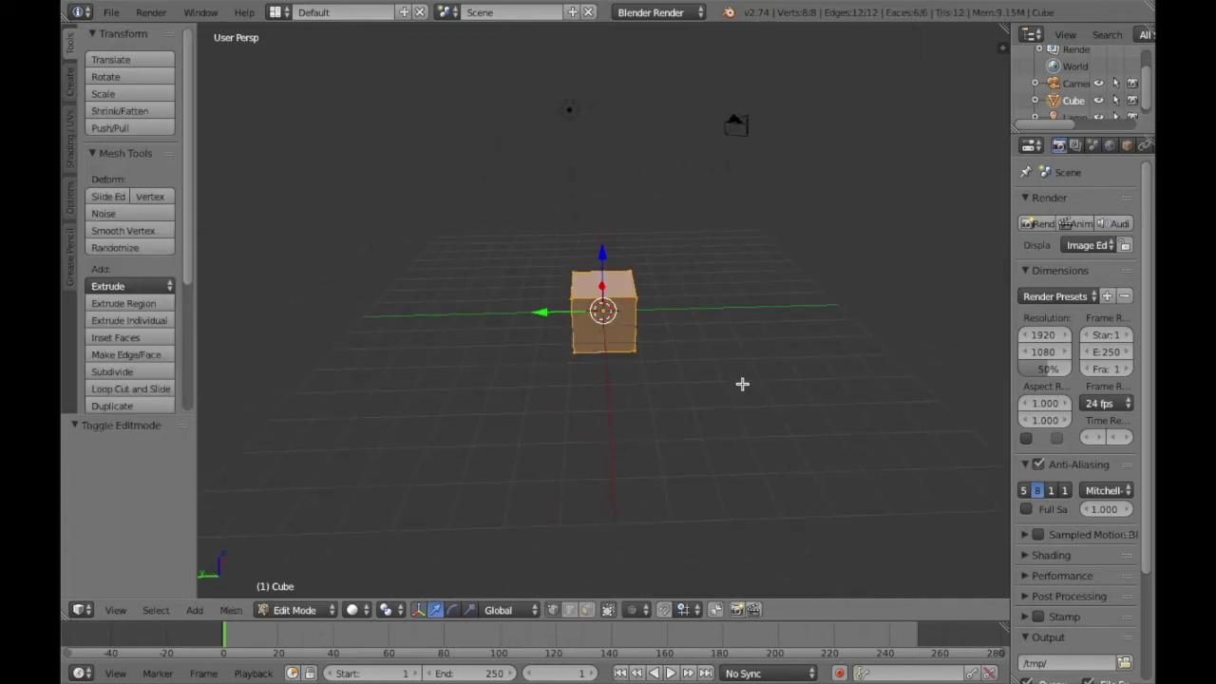
{"action": "key", "text": "Tab"}
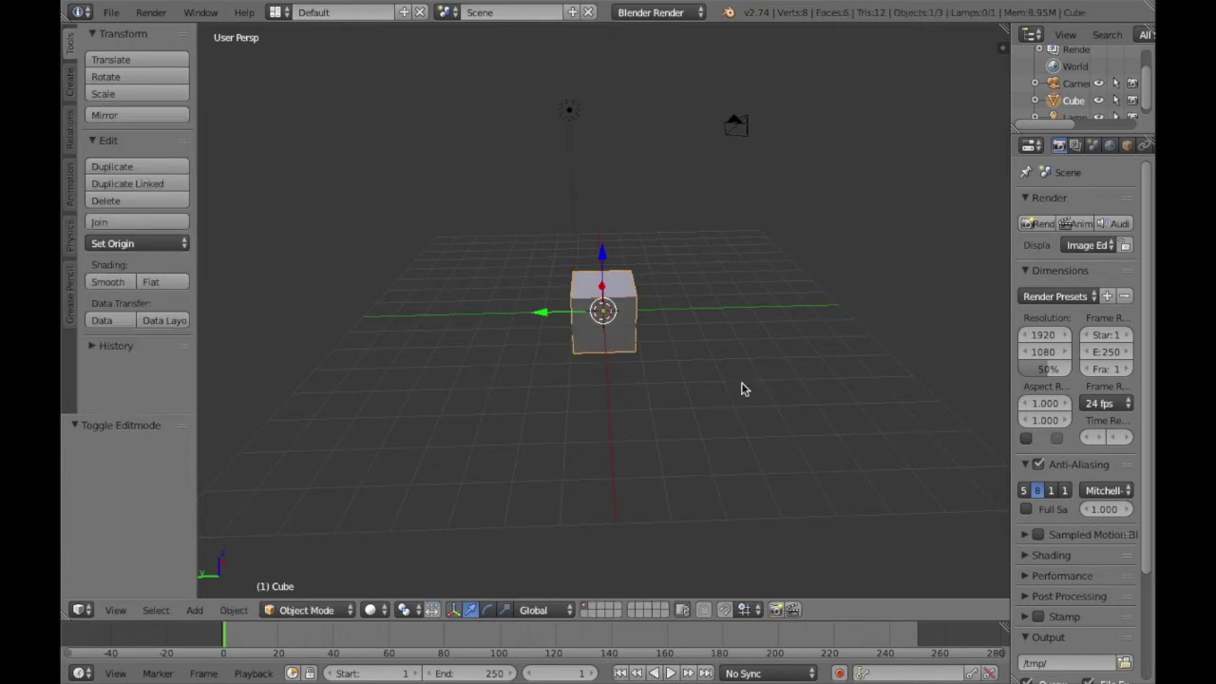
{"action": "left_click", "coordinate": [339, 610]}
{"action": "left_click", "coordinate": [331, 572]}
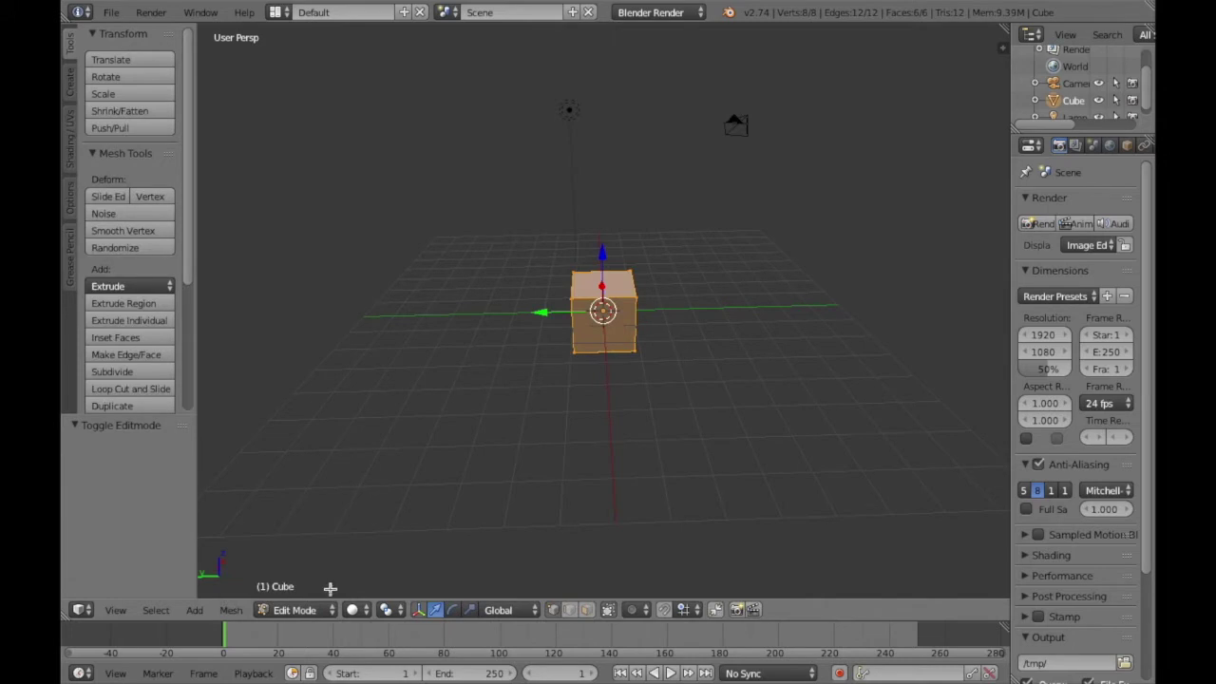
{"action": "left_click", "coordinate": [320, 609]}
{"action": "left_click", "coordinate": [315, 613]}
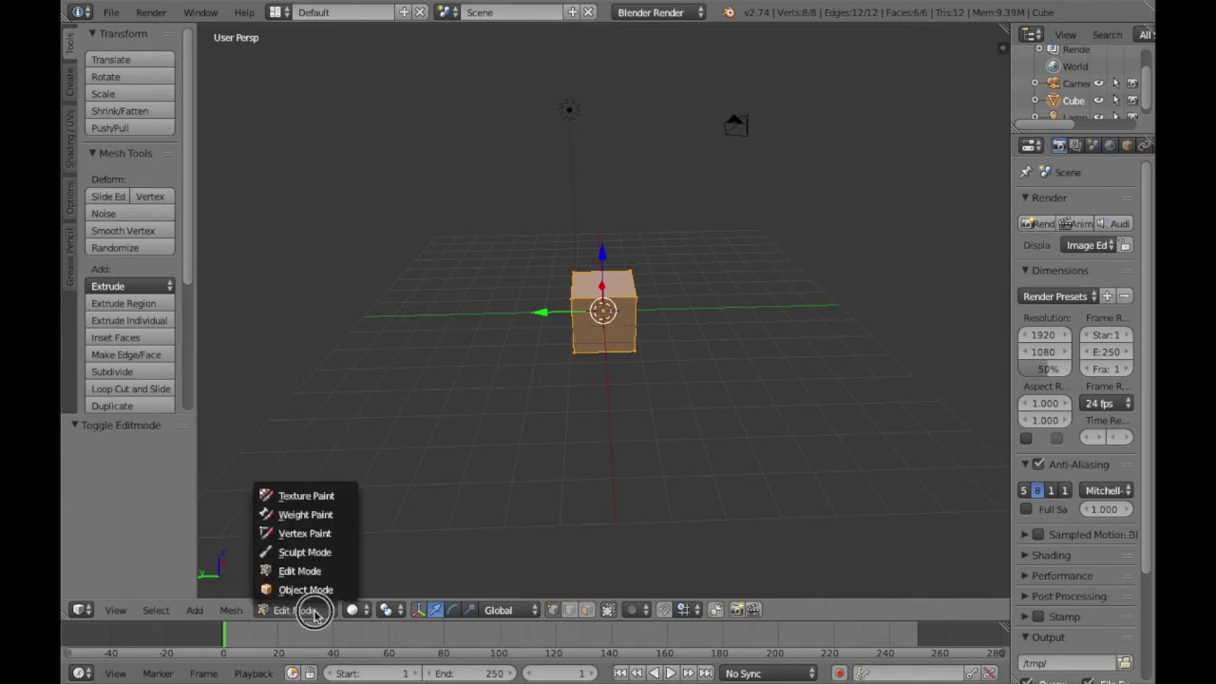
{"action": "left_click", "coordinate": [315, 591]}
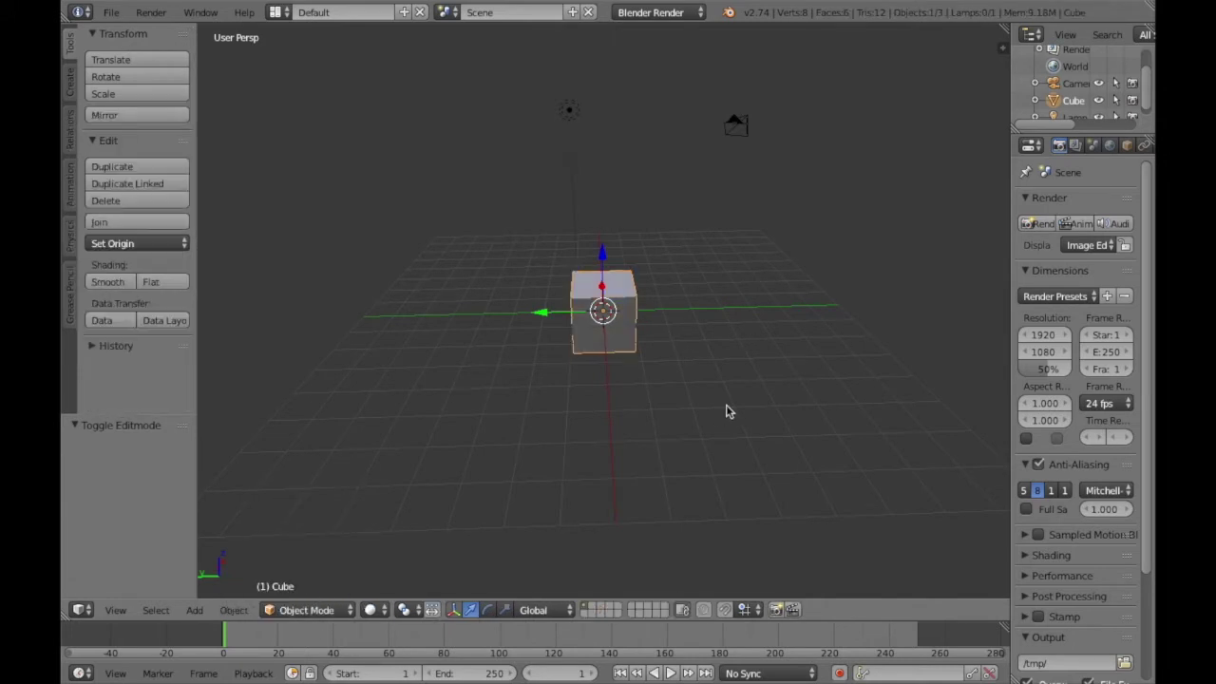
Use walk navigation twice to move through the scene and examine the cube from several angles and distances.
{"action": "key", "text": "shift+f"}
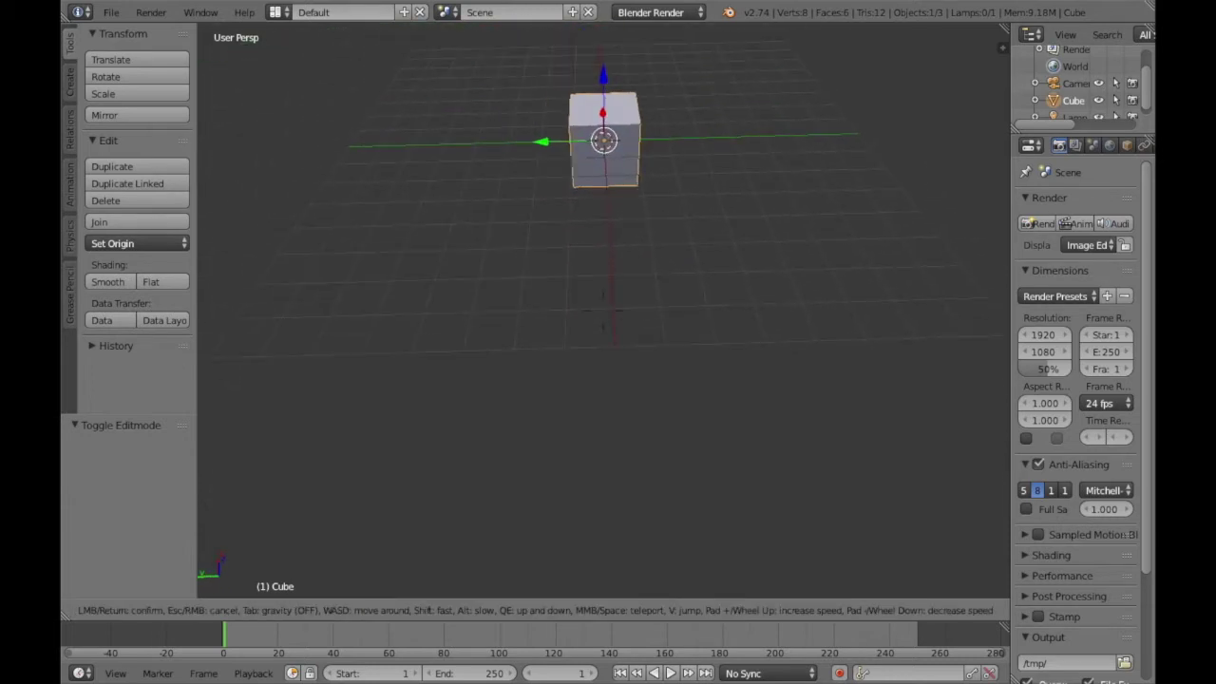
{"action": "left_click", "coordinate": [583, 506]}
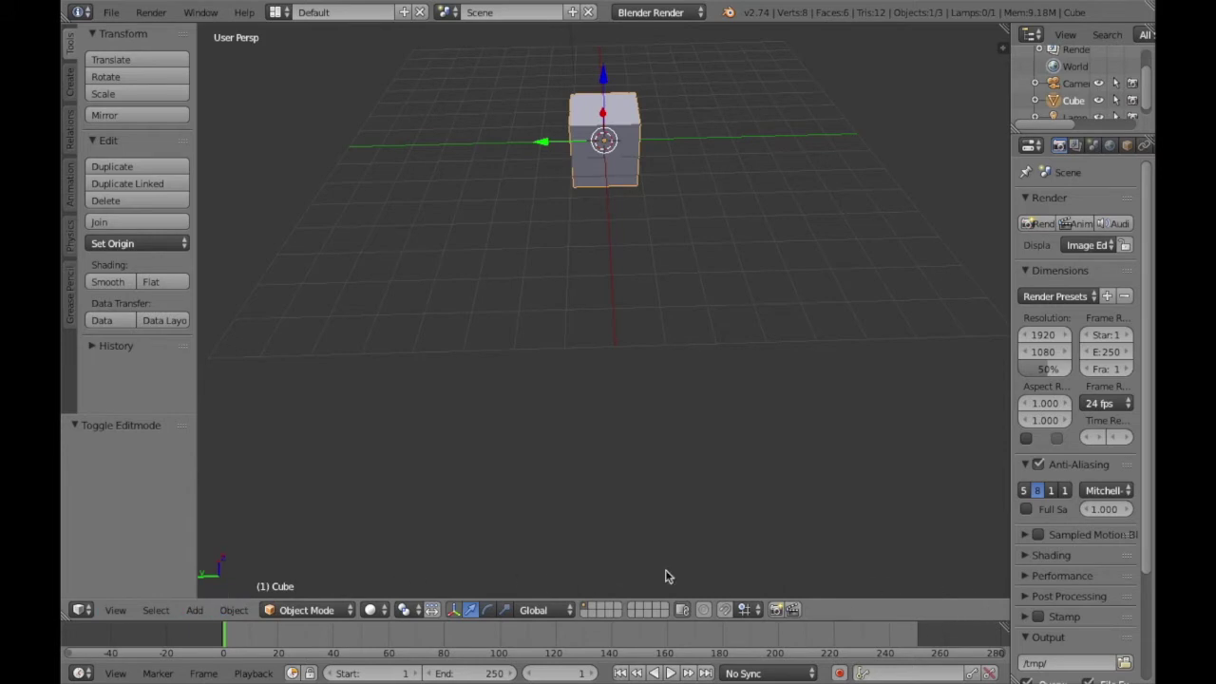
{"action": "key", "text": "shift+f"}
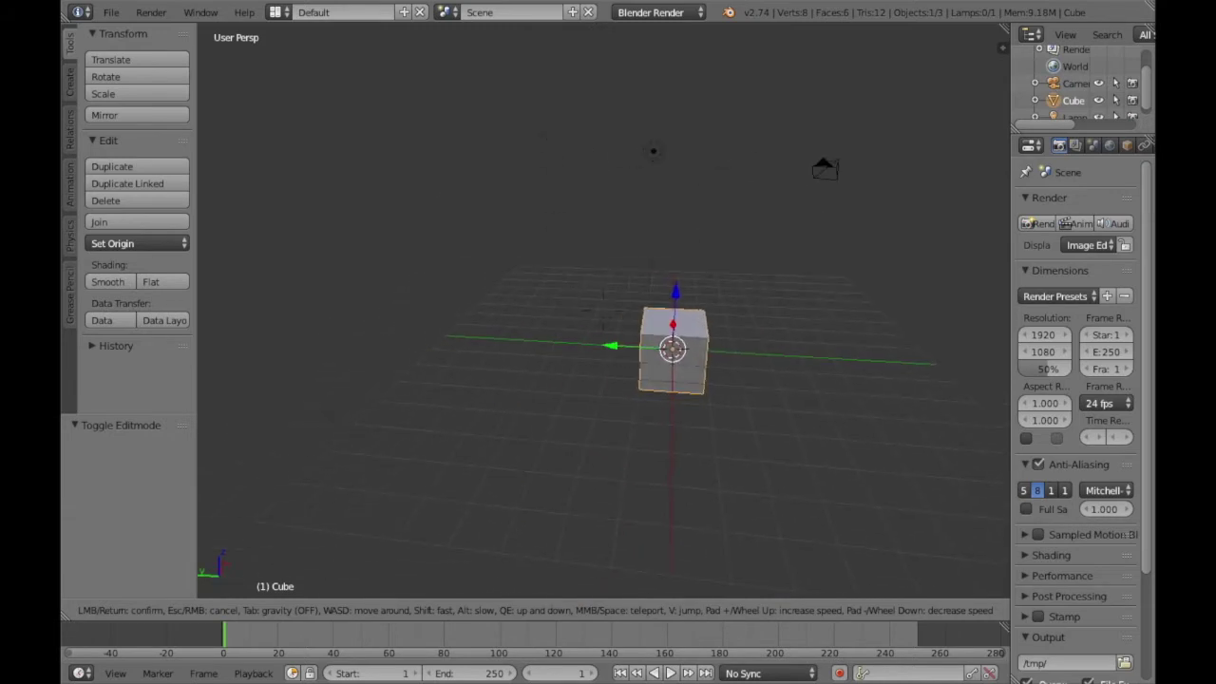
{"action": "left_click", "coordinate": [603, 311]}
{"action": "scroll", "coordinate": [635, 343], "scroll_direction": "up", "scroll_amount": 4}
{"action": "scroll", "coordinate": [634, 342], "scroll_direction": "right", "scroll_amount": 10}
{"action": "scroll", "coordinate": [634, 343], "scroll_direction": "left", "scroll_amount": 5}
{"action": "scroll", "coordinate": [635, 343], "scroll_direction": "right", "scroll_amount": 10}
{"action": "scroll", "coordinate": [634, 343], "scroll_direction": "left", "scroll_amount": 4}
{"action": "scroll", "coordinate": [711, 244], "scroll_direction": "left", "scroll_amount": 2}
Enter Edit Mode and extrude one upper corner vertex of the cube by about X 0.362, Y -0.238, Z 0.061.
{"action": "key", "text": "Tab"}
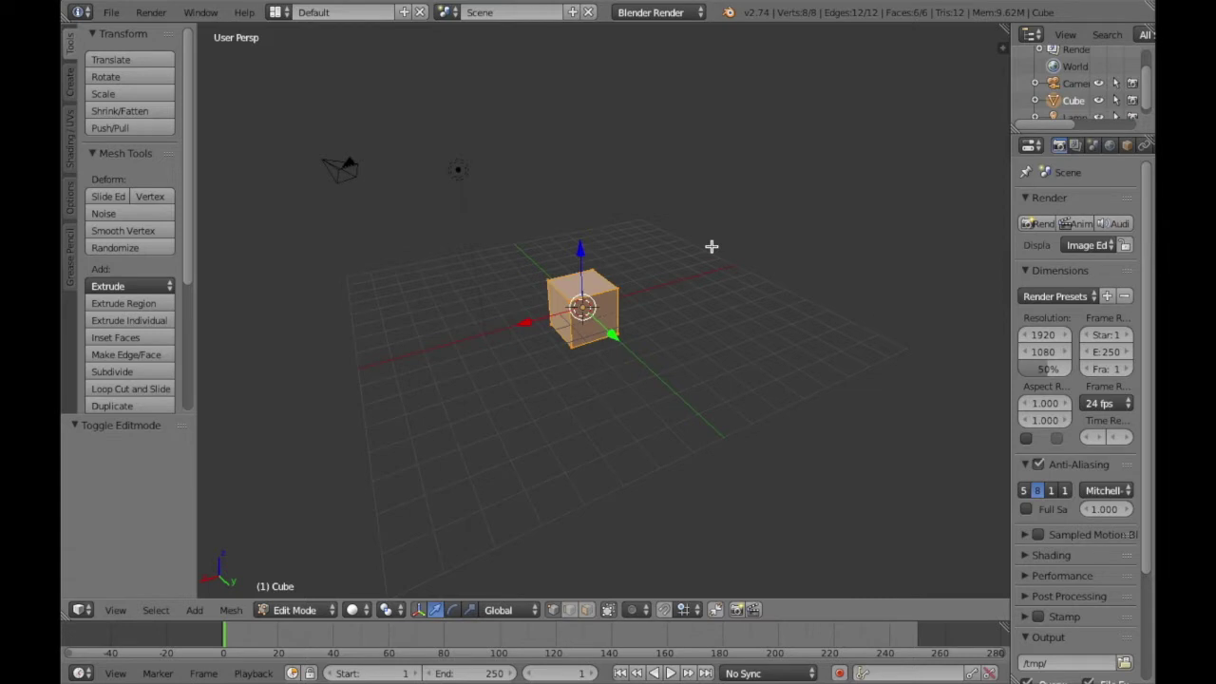
{"action": "scroll", "coordinate": [582, 275], "scroll_direction": "up", "scroll_amount": 4}
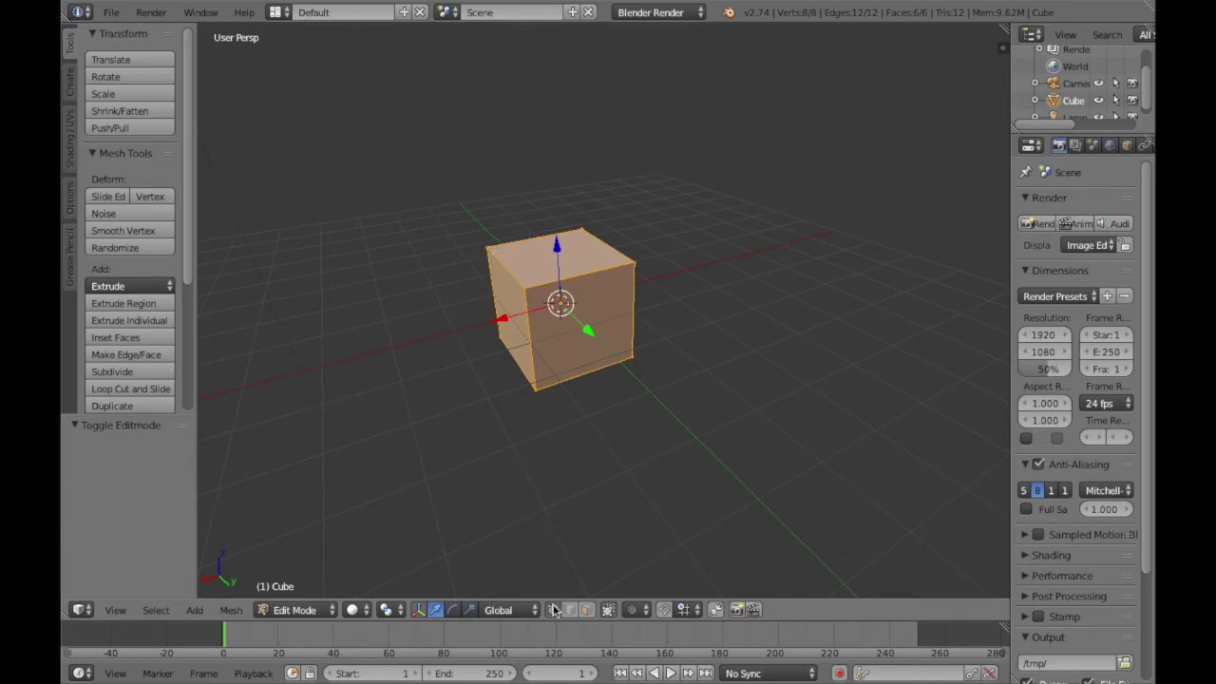
{"action": "right_click", "coordinate": [488, 250]}
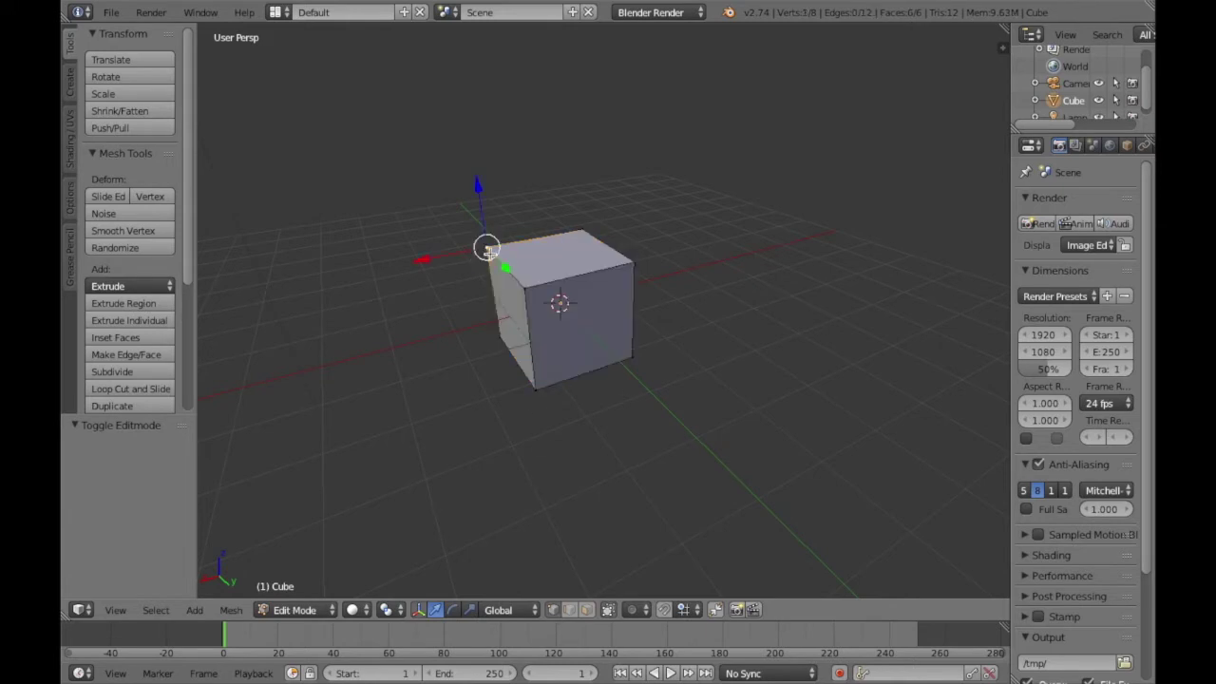
{"action": "key", "text": "e"}
{"action": "left_click", "coordinate": [540, 231]}
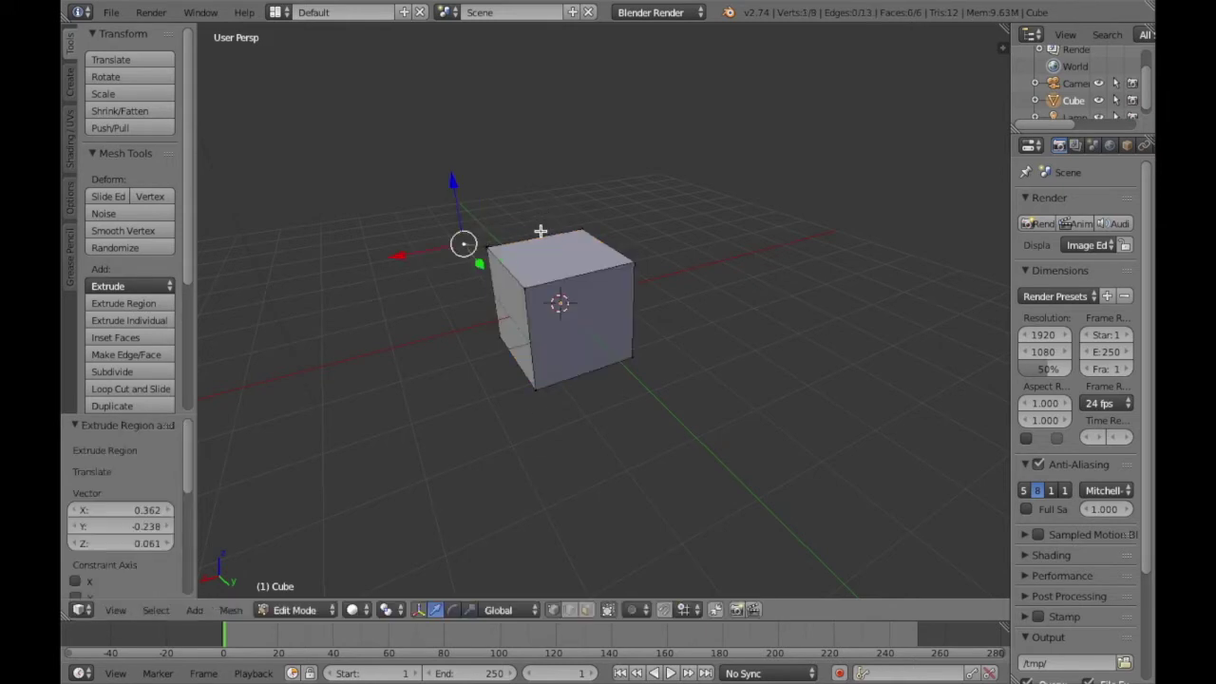
Move the extruded vertex by about X 0.436, Y -0.333, Z 0.146 and nudge the cube's original corner vertex by about X 0.014, Y -0.008.
{"action": "key", "text": "g"}
{"action": "left_click", "coordinate": [511, 222]}
{"action": "right_click", "coordinate": [489, 248]}
{"action": "key", "text": "g"}
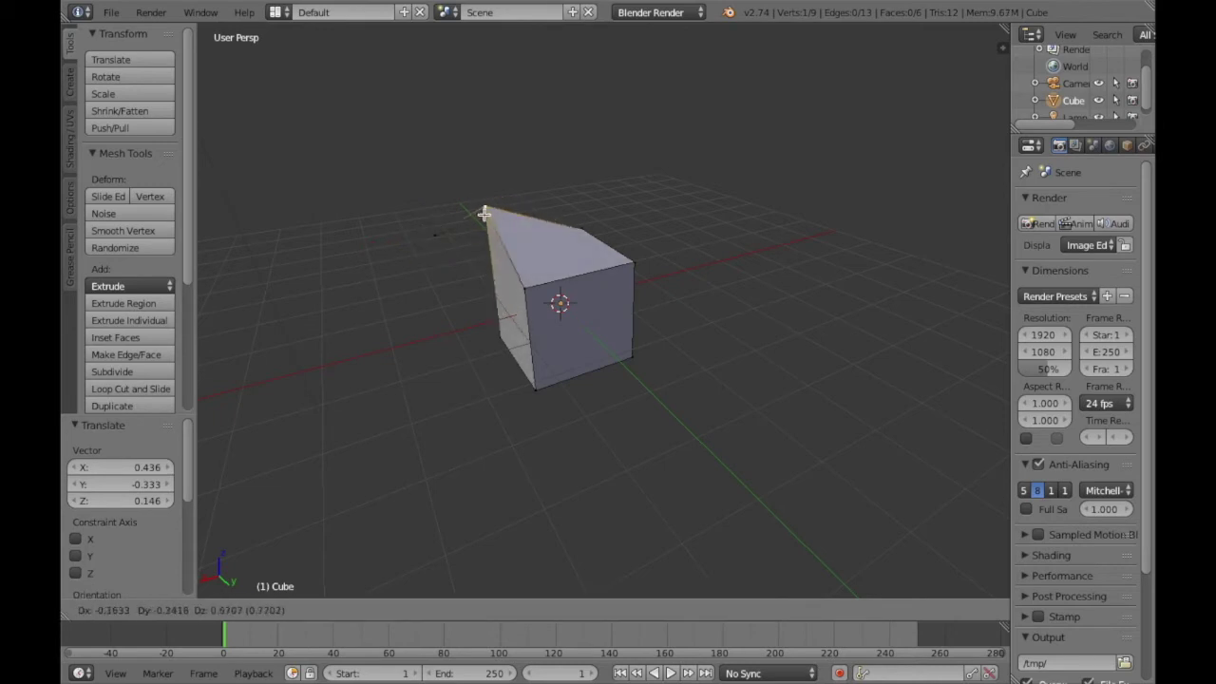
{"action": "left_click", "coordinate": [487, 249]}
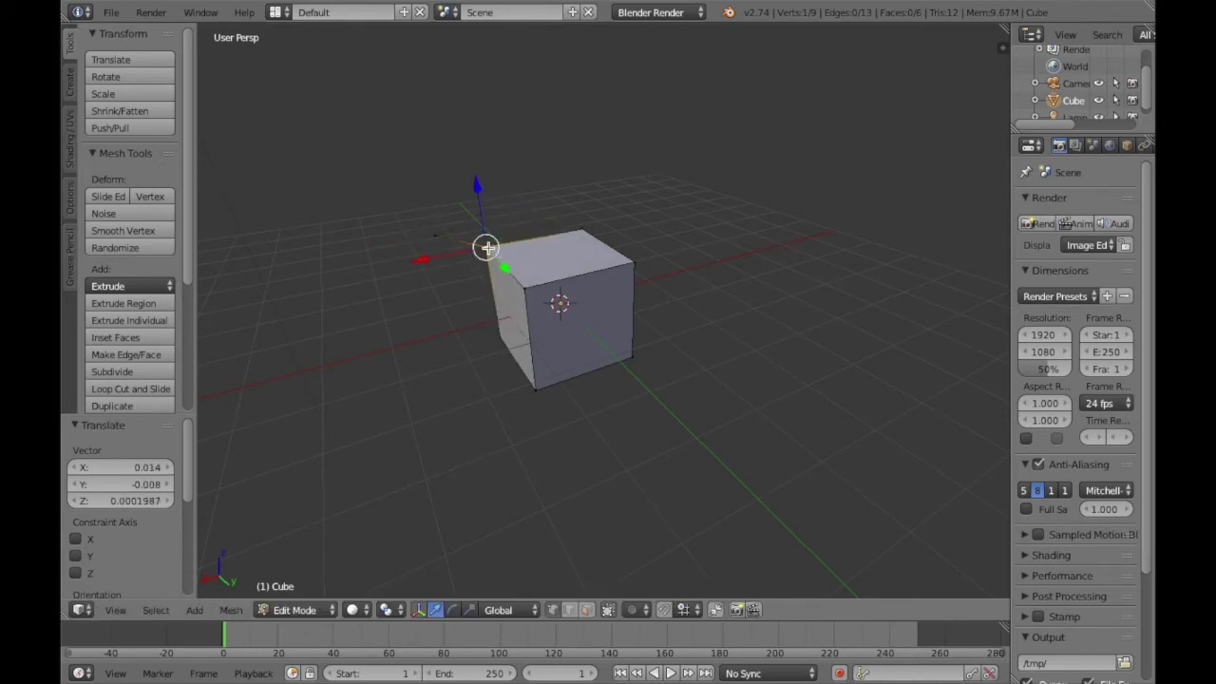
In edge select mode, move the cube's front upper edge by about X -0.626, Y 0.388, Z -0.070.
{"action": "left_click", "coordinate": [569, 612]}
{"action": "right_click", "coordinate": [562, 287]}
{"action": "key", "text": "g"}
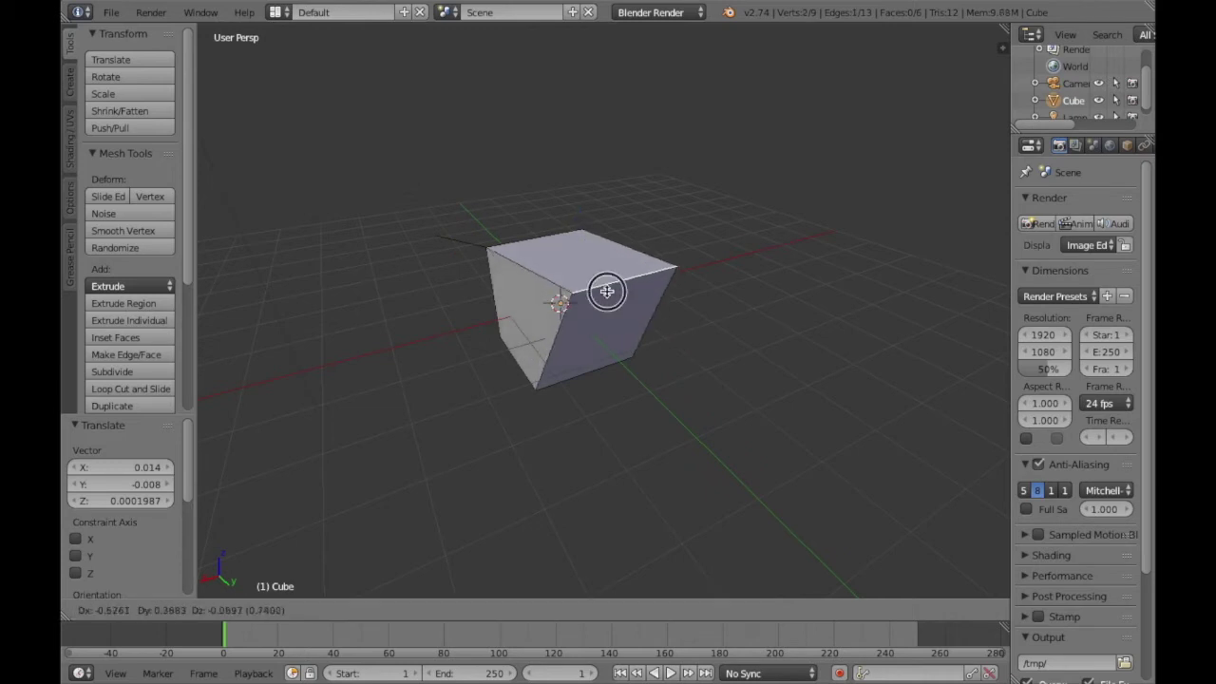
{"action": "left_click", "coordinate": [607, 285]}
In face select mode, move the top face by about X -0.528, Y -0.414, Z 1.095, and again by about X 0.946, Y -0.787, Z 0.417.
{"action": "left_click", "coordinate": [586, 610]}
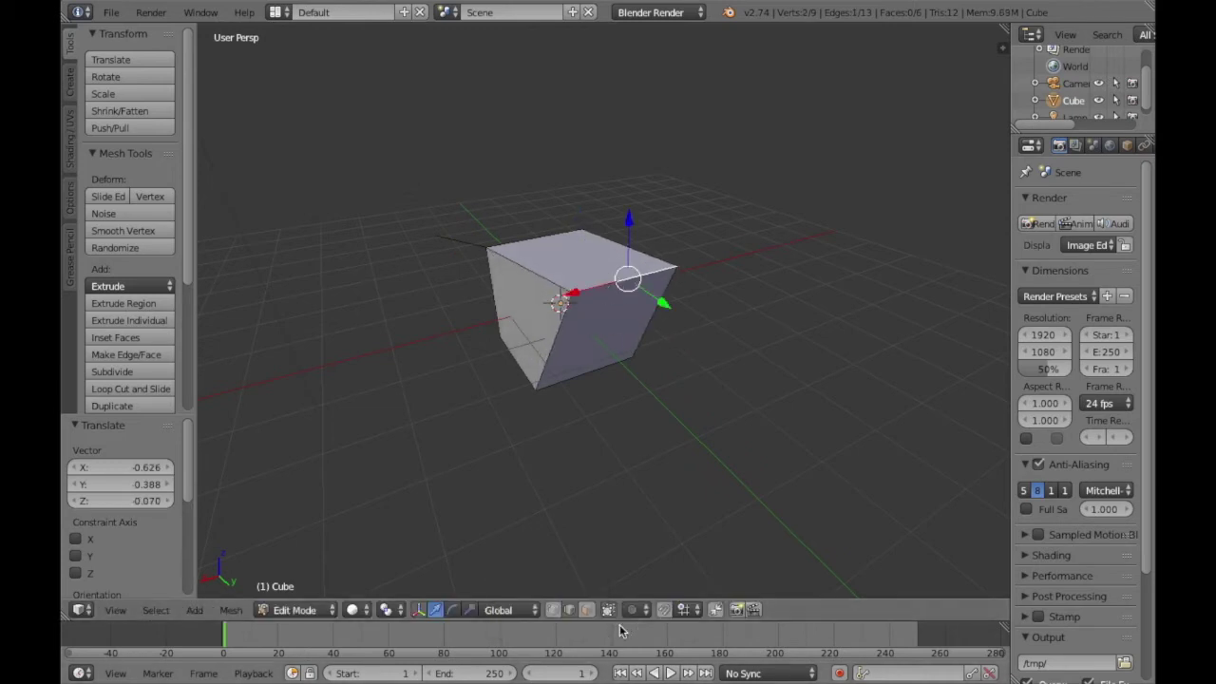
{"action": "right_click", "coordinate": [578, 254]}
{"action": "key", "text": "g"}
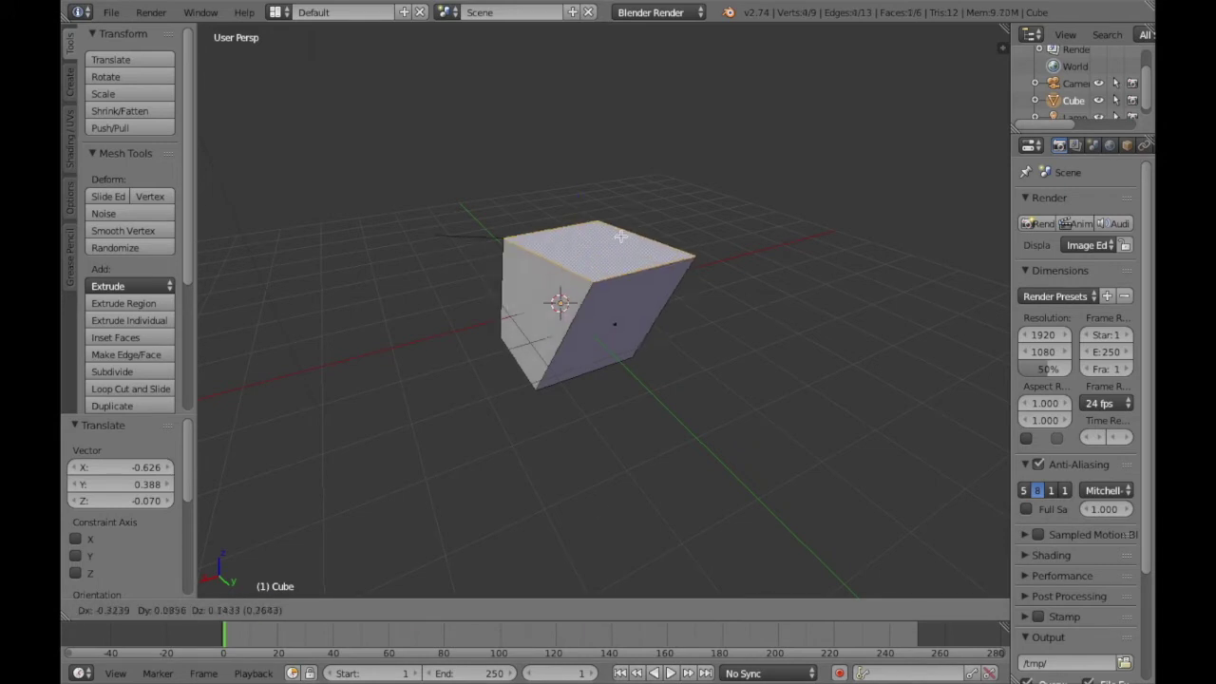
{"action": "left_click", "coordinate": [597, 186]}
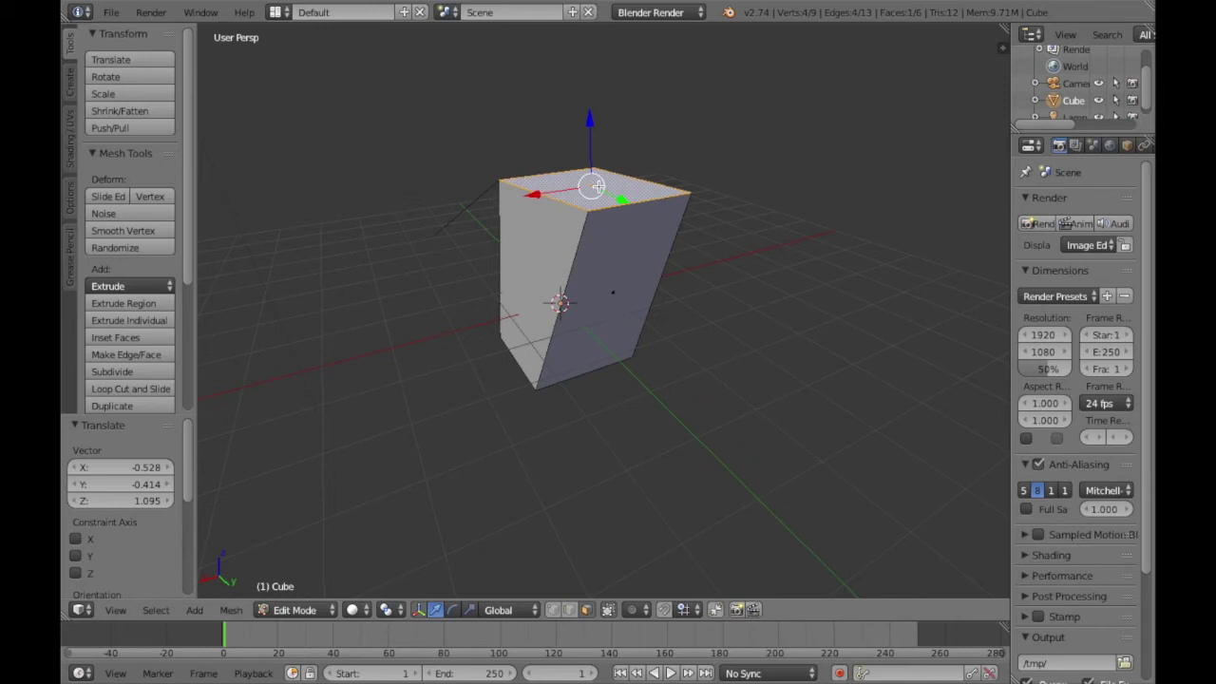
{"action": "left_click_drag", "start_coordinate": [597, 186], "coordinate": [531, 161]}
Rotate the top face by about 111.259° and scale it by about 2.229.
{"action": "key", "text": "r"}
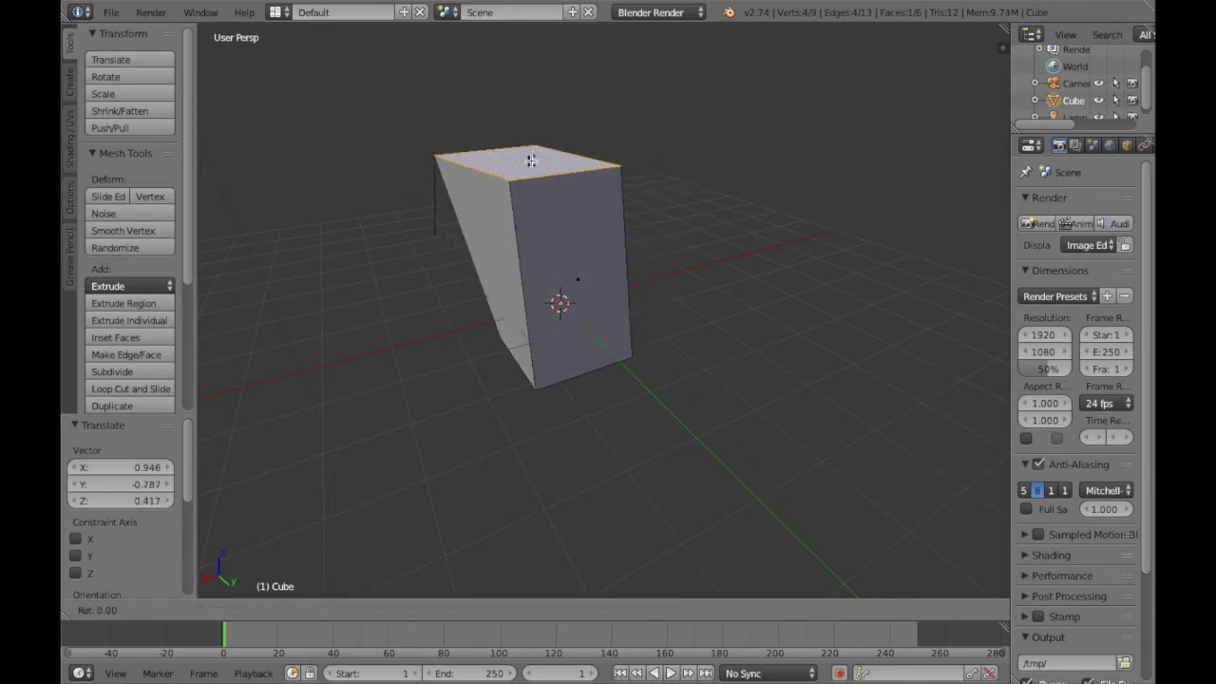
{"action": "left_click", "coordinate": [489, 233]}
{"action": "key", "text": "s"}
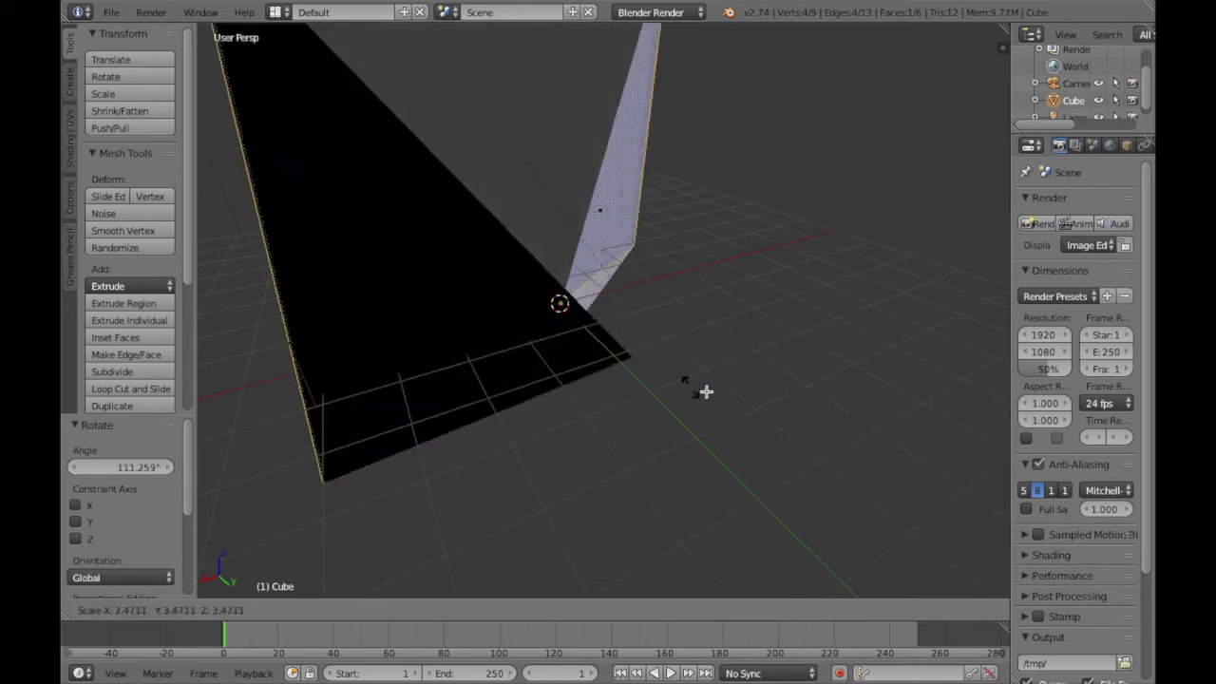
{"action": "left_click", "coordinate": [598, 322]}
Extrude the enlarged face by about X 0.723, Y -1.630, Z 0.054.
{"action": "scroll", "coordinate": [650, 296], "scroll_direction": "left", "scroll_amount": 10}
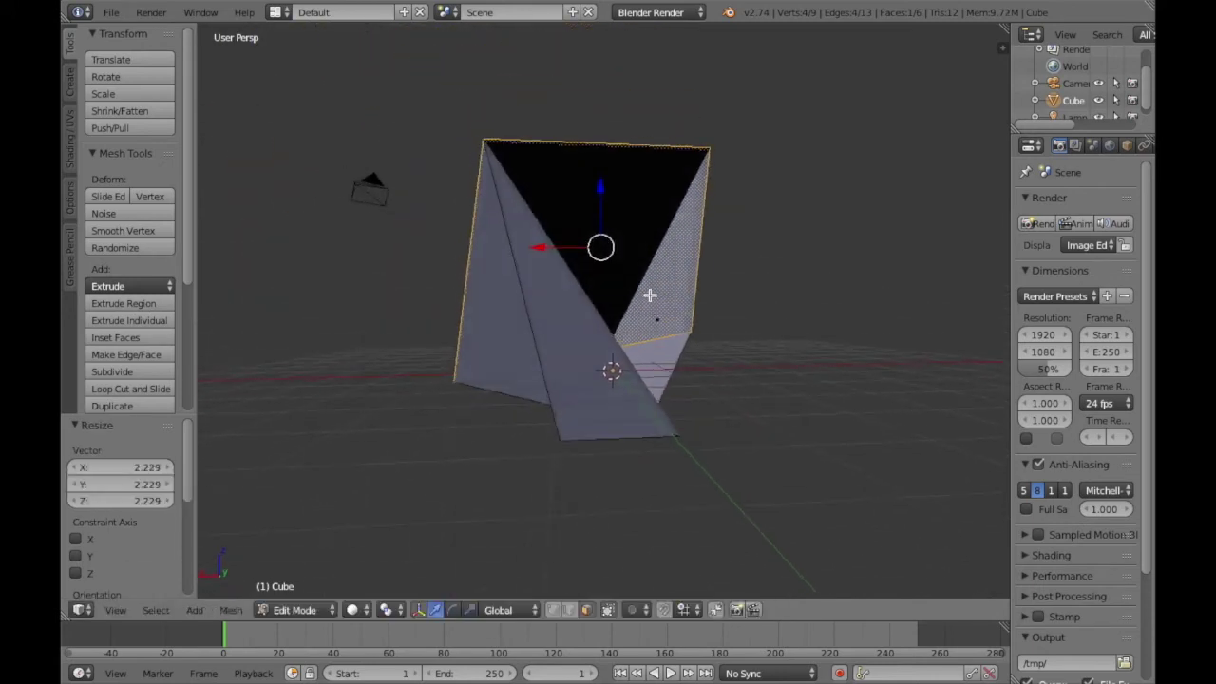
{"action": "scroll", "coordinate": [650, 296], "scroll_direction": "left", "scroll_amount": 3}
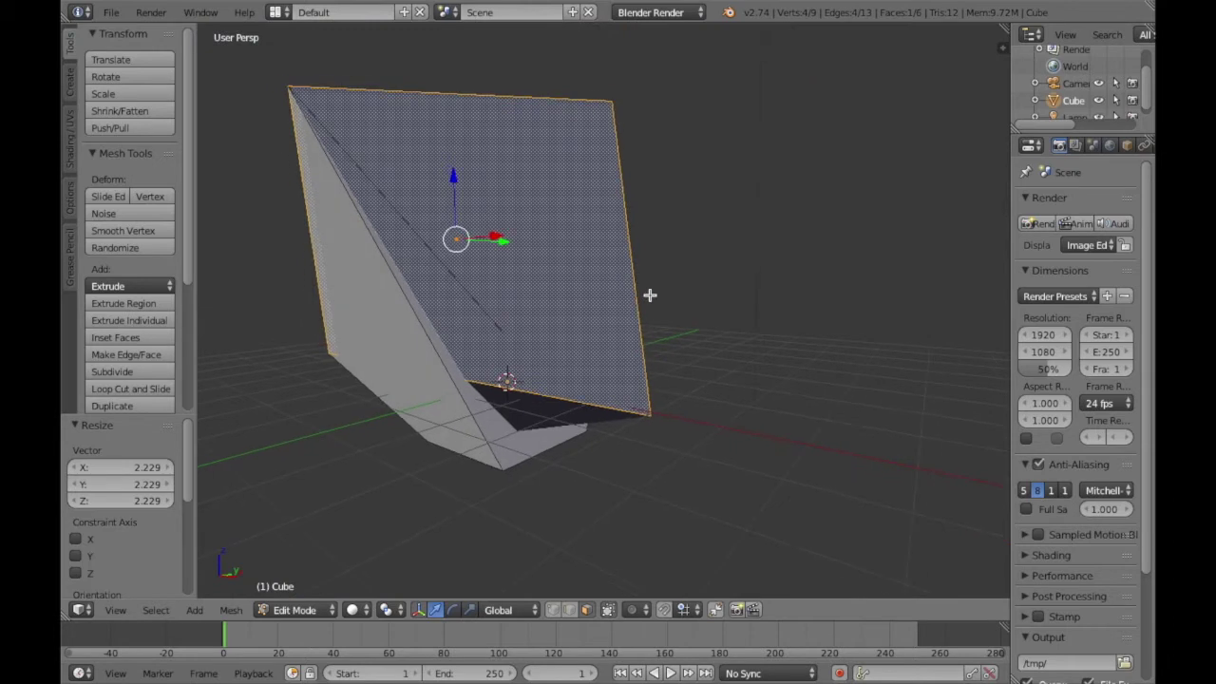
{"action": "key", "text": "e"}
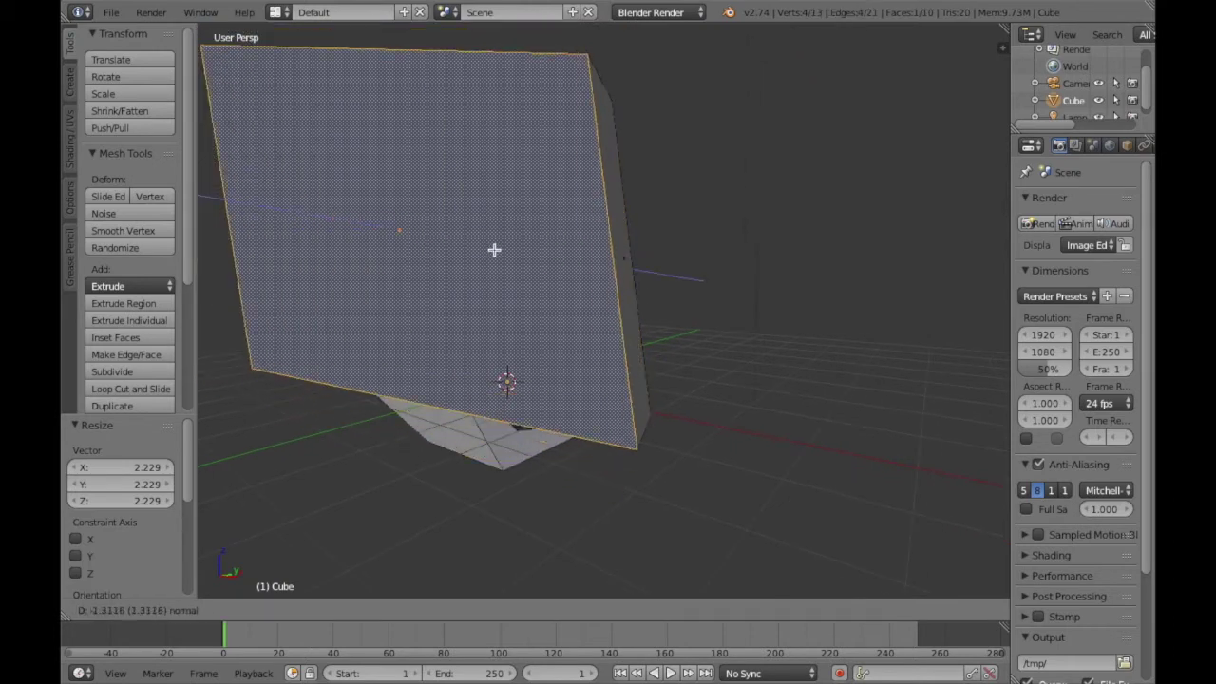
{"action": "left_click", "coordinate": [444, 328]}
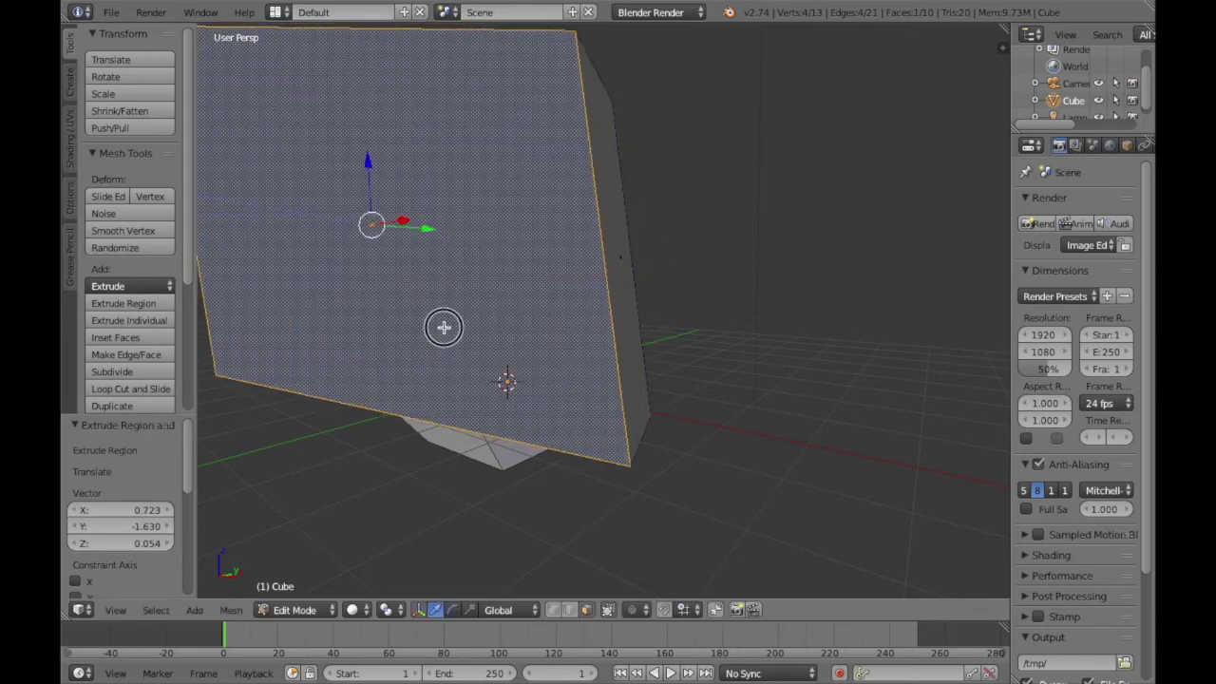
Extrude the selected face by about X 0.411, Y 0.303, Z -0.045, and again by about 0.780 straight up along Z.
{"action": "scroll", "coordinate": [442, 337], "scroll_direction": "down", "scroll_amount": 3}
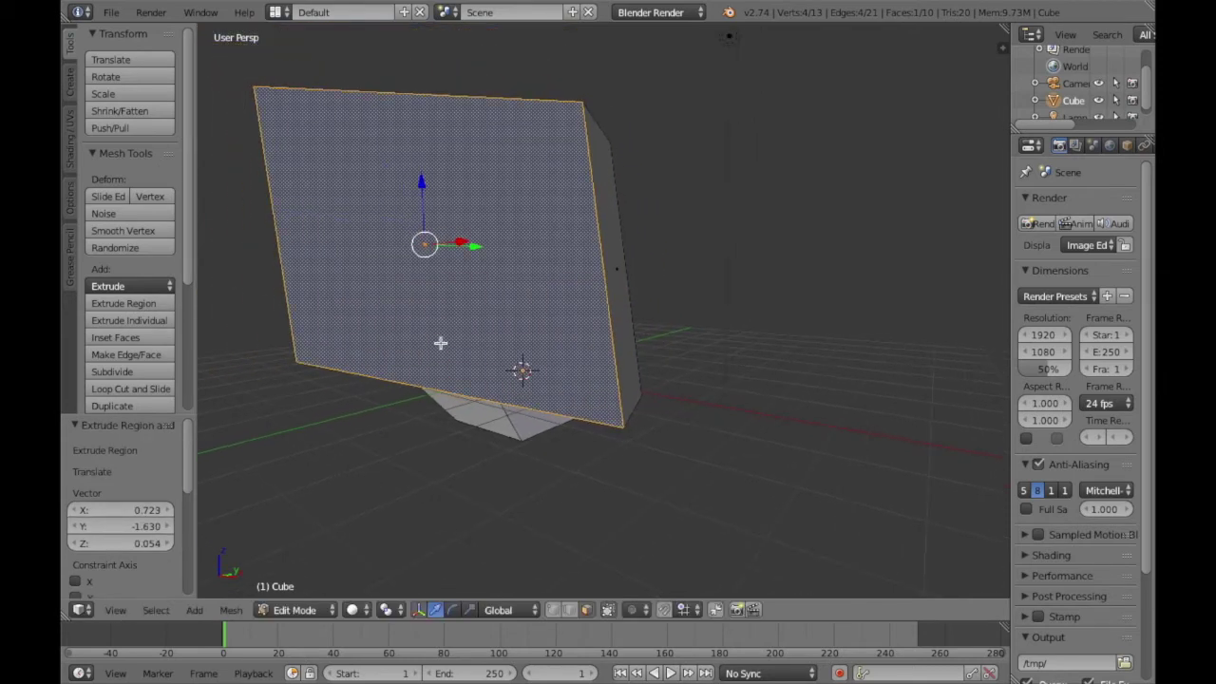
{"action": "key", "text": "e"}
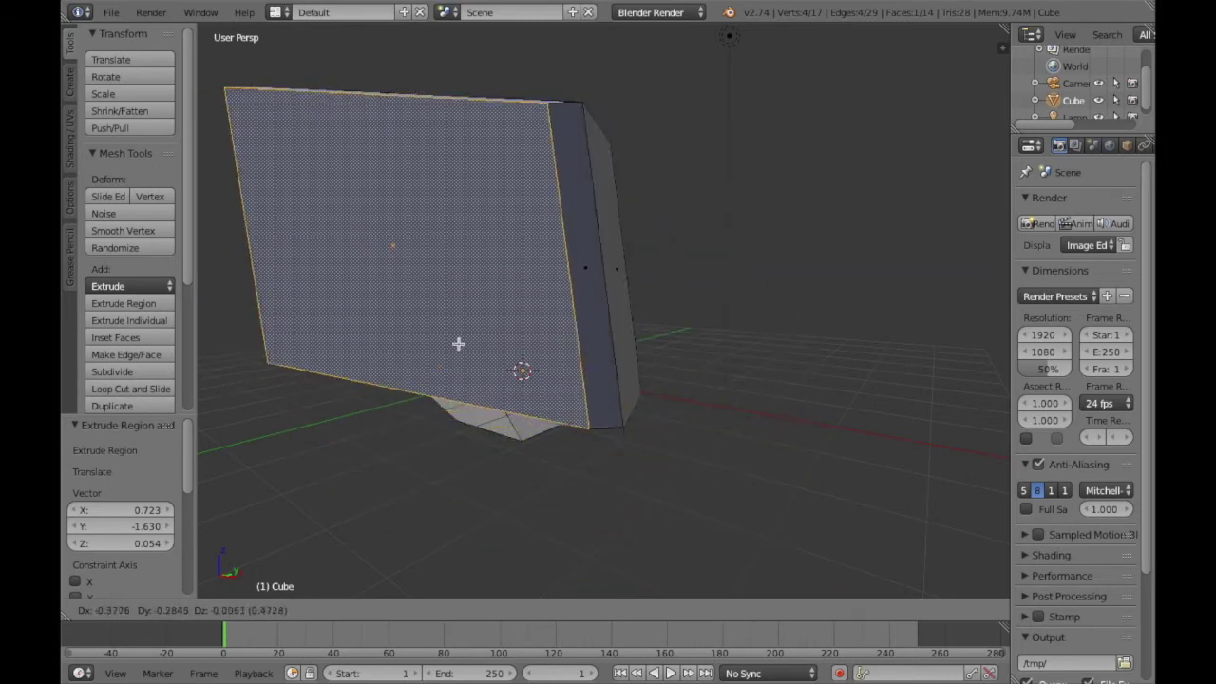
{"action": "left_click", "coordinate": [472, 345]}
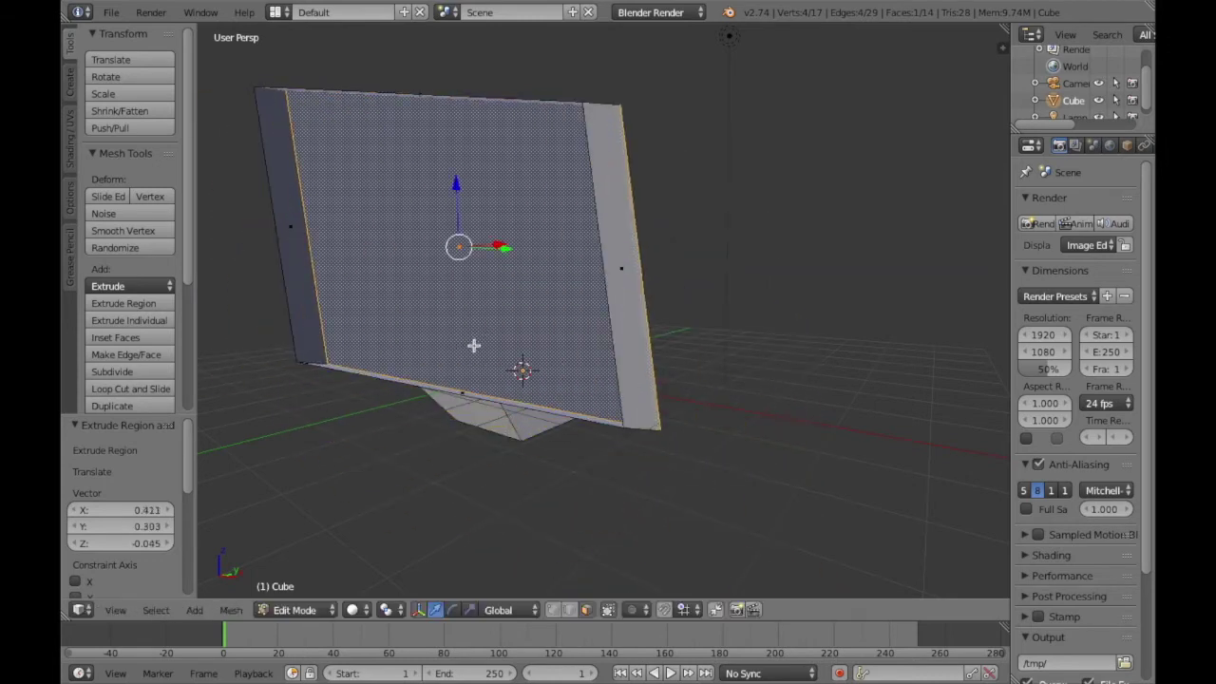
{"action": "key", "text": "e"}
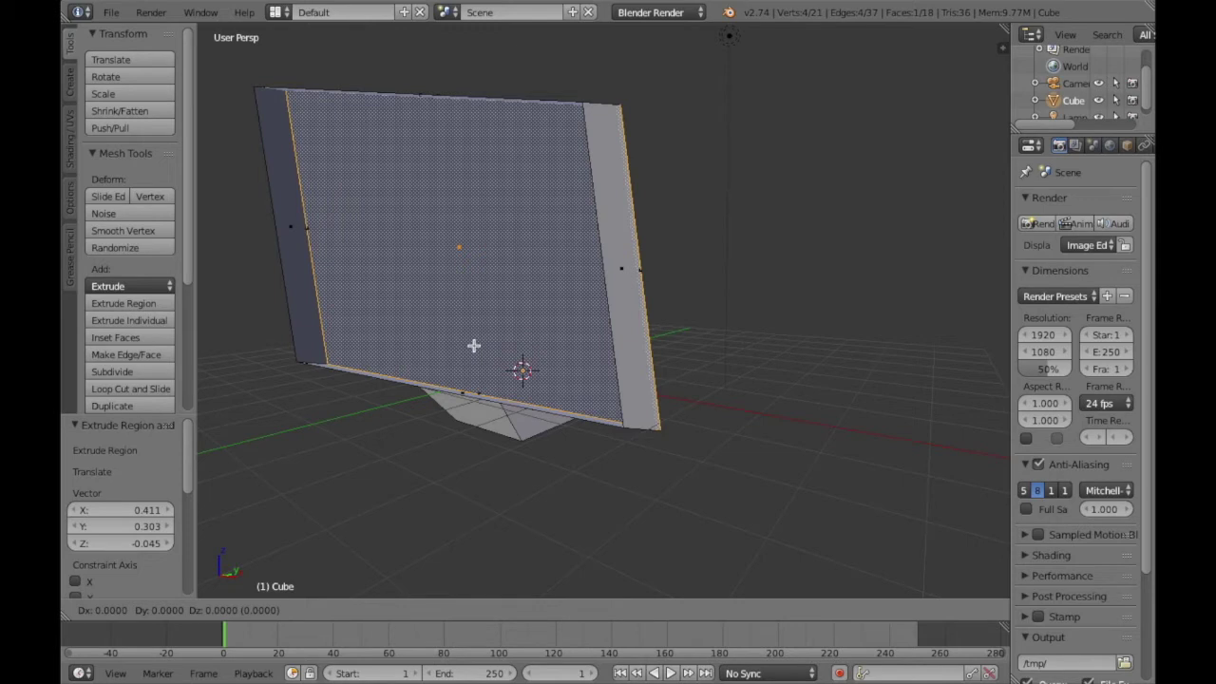
{"action": "left_click", "coordinate": [502, 294]}
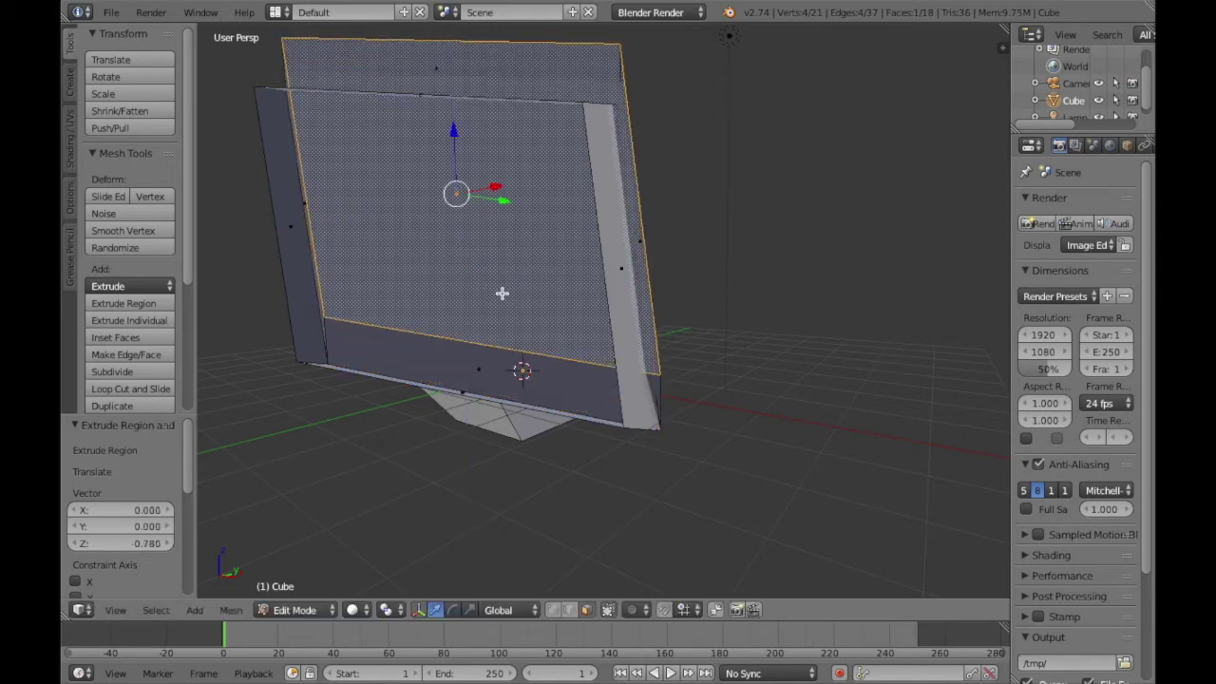
Extrude the selected face by about 1.256 along the X axis, and again by about -1.814 along the Y axis.
{"action": "key", "text": "e"}
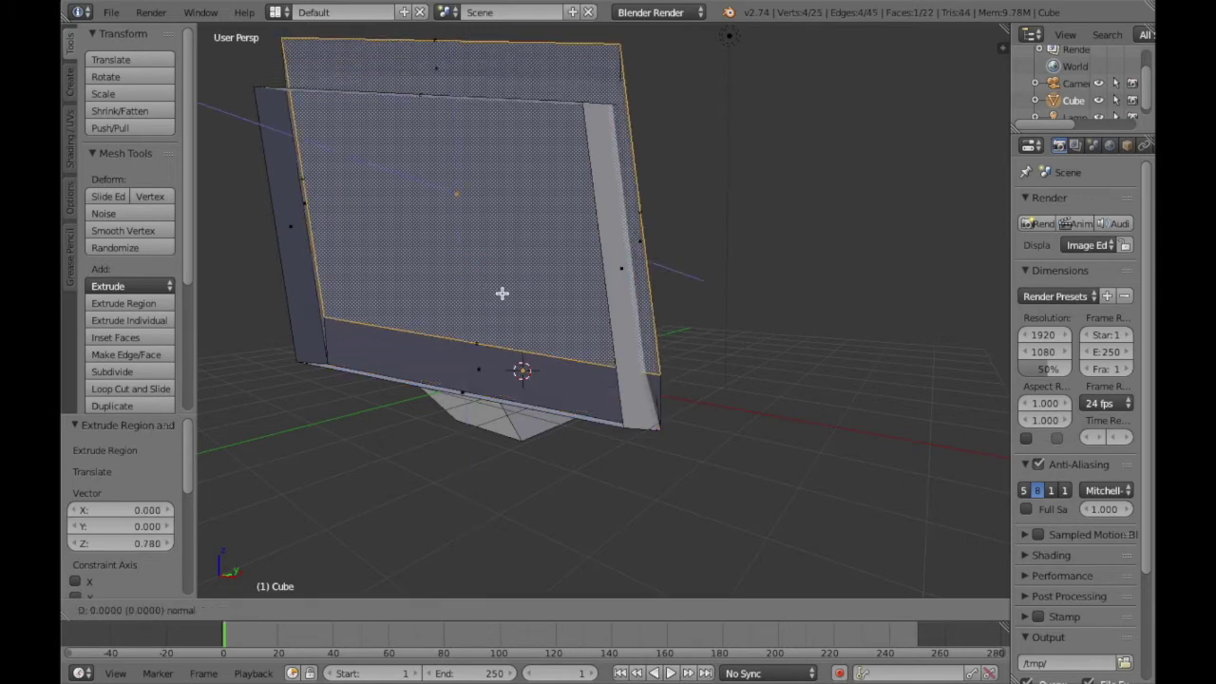
{"action": "key", "text": "x"}
{"action": "left_click", "coordinate": [567, 317]}
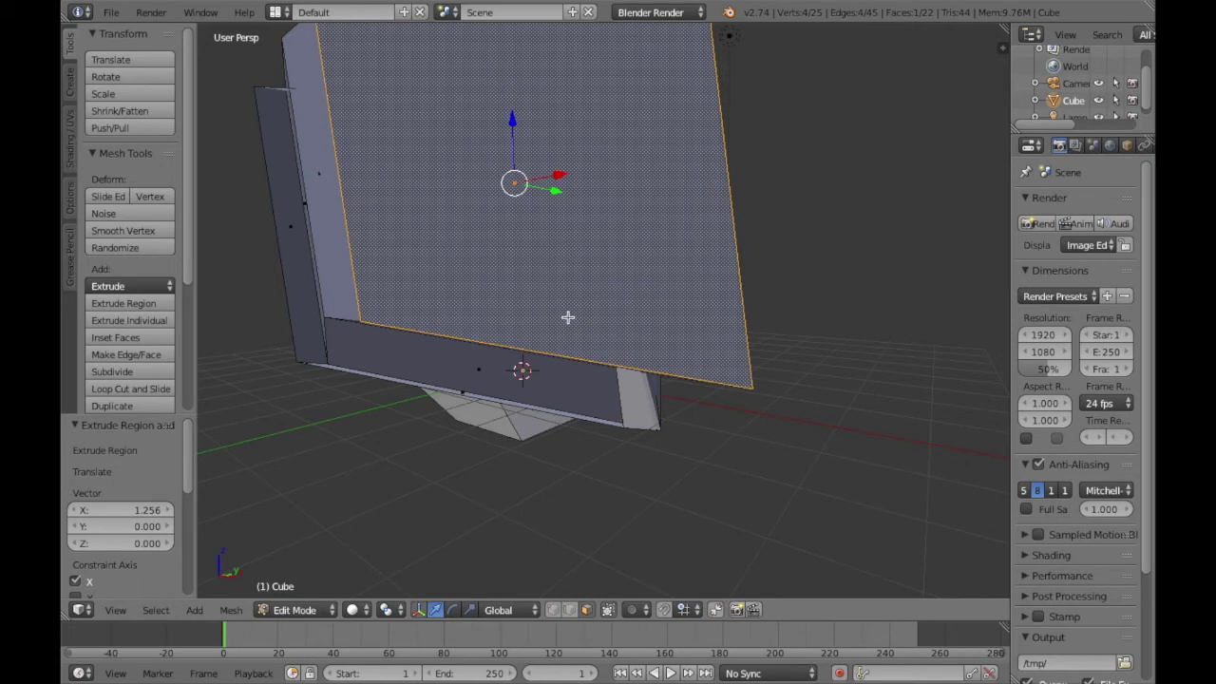
{"action": "key", "text": "e"}
{"action": "key", "text": "y"}
{"action": "left_click", "coordinate": [424, 340]}
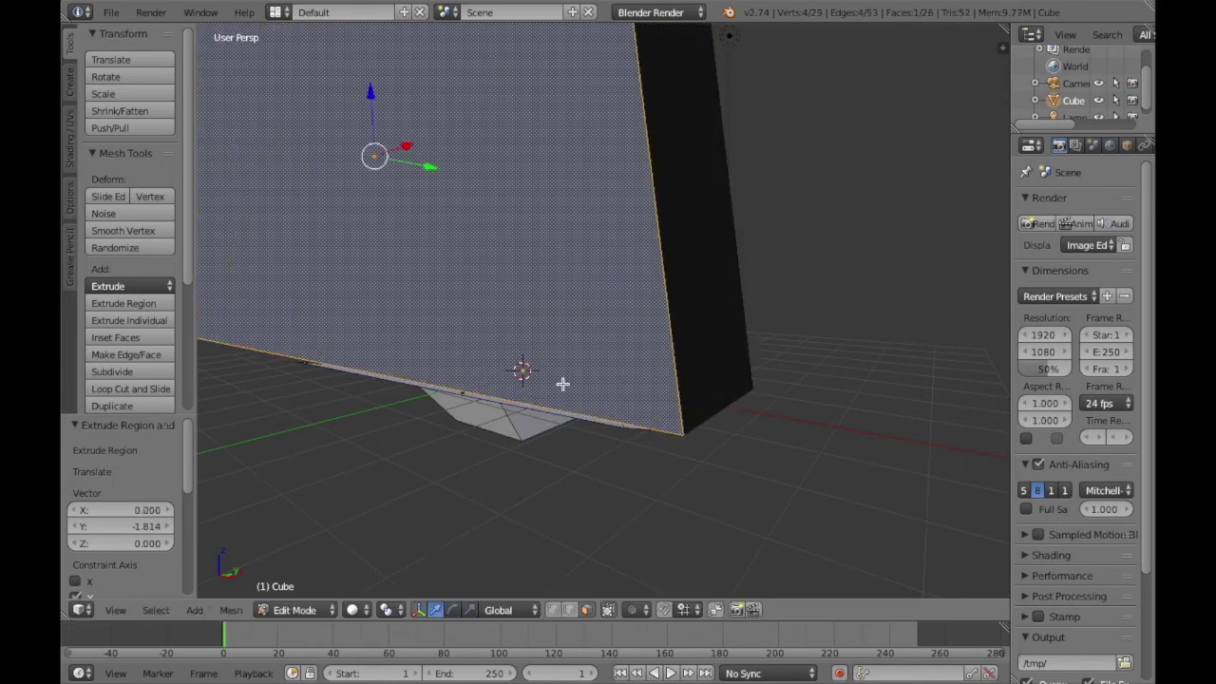
Reselect the large end face of the last extrusion and move it by about -0.267 along the Y axis.
{"action": "scroll", "coordinate": [562, 384], "scroll_direction": "right", "scroll_amount": 10}
{"action": "scroll", "coordinate": [563, 384], "scroll_direction": "down", "scroll_amount": 3}
{"action": "scroll", "coordinate": [562, 384], "scroll_direction": "left", "scroll_amount": 8}
{"action": "scroll", "coordinate": [562, 384], "scroll_direction": "up", "scroll_amount": 5}
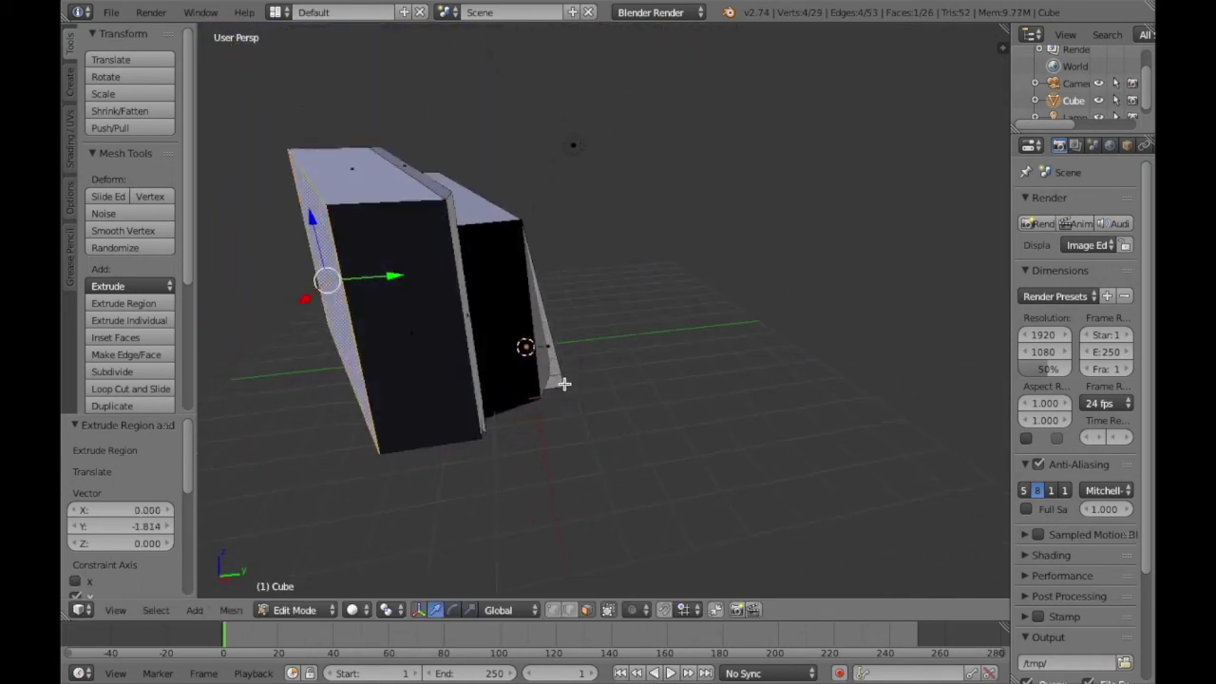
{"action": "scroll", "coordinate": [415, 311], "scroll_direction": "right", "scroll_amount": 8}
{"action": "scroll", "coordinate": [414, 311], "scroll_direction": "down", "scroll_amount": 3}
{"action": "scroll", "coordinate": [415, 310], "scroll_direction": "up", "scroll_amount": 2}
{"action": "scroll", "coordinate": [414, 310], "scroll_direction": "left", "scroll_amount": 2}
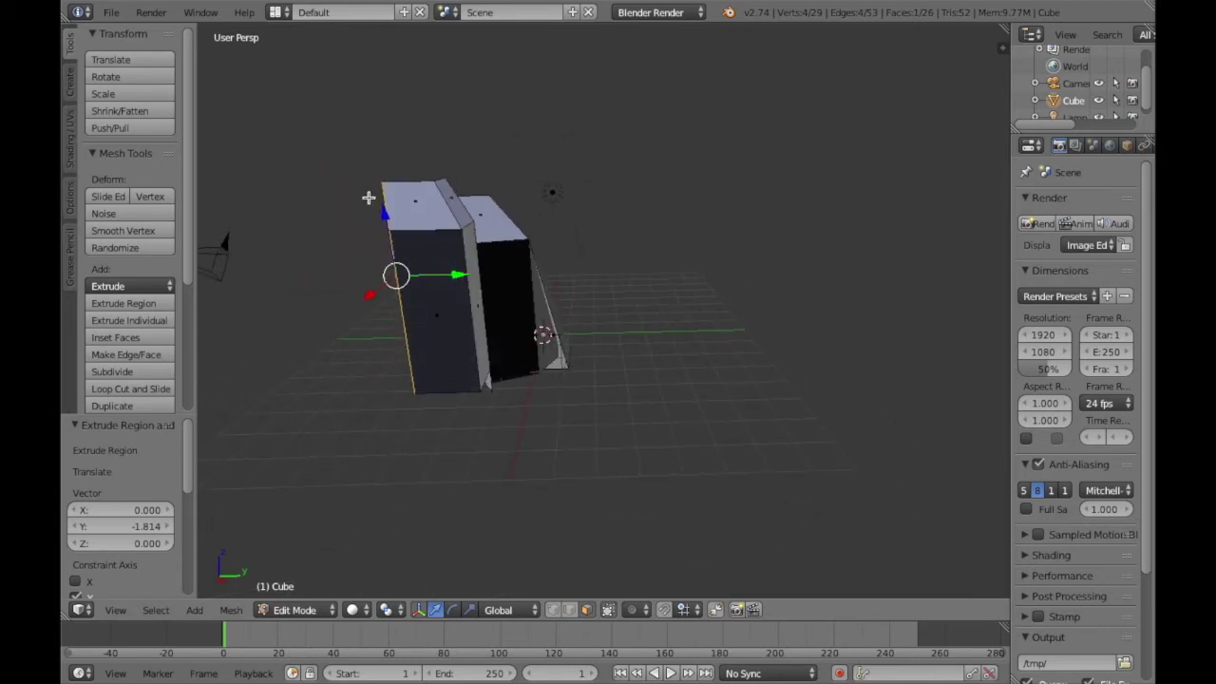
{"action": "right_click", "coordinate": [420, 306]}
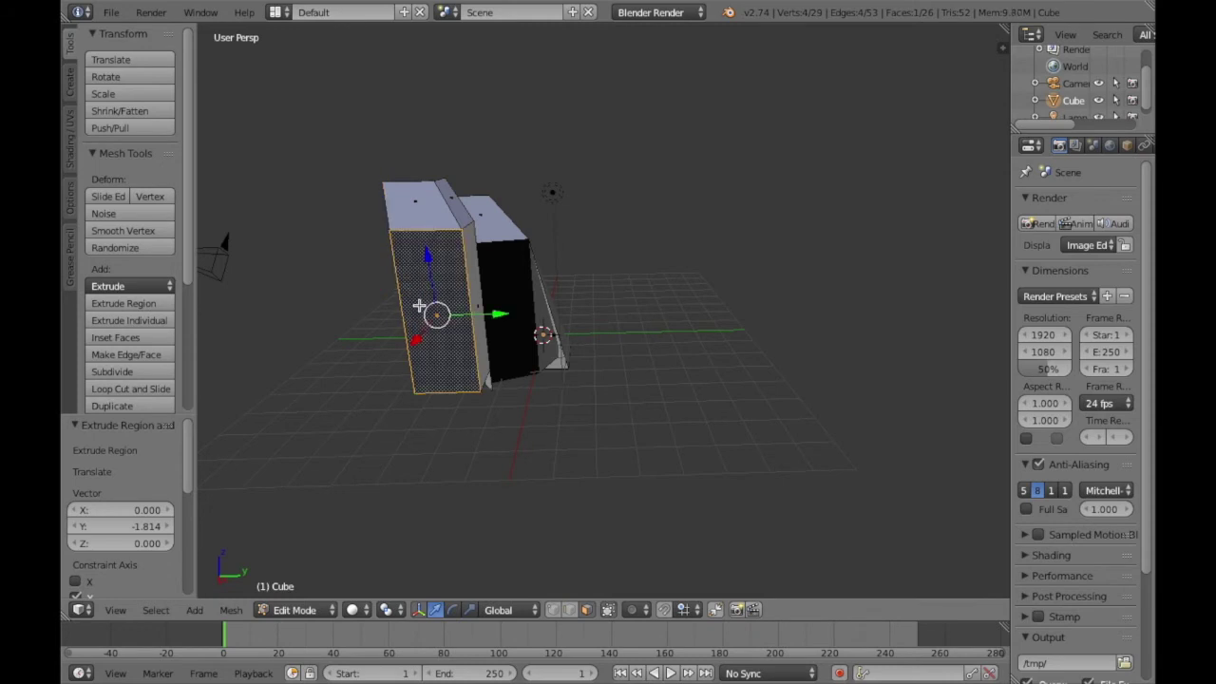
{"action": "right_click", "coordinate": [394, 288]}
{"action": "scroll", "coordinate": [394, 287], "scroll_direction": "left", "scroll_amount": 2}
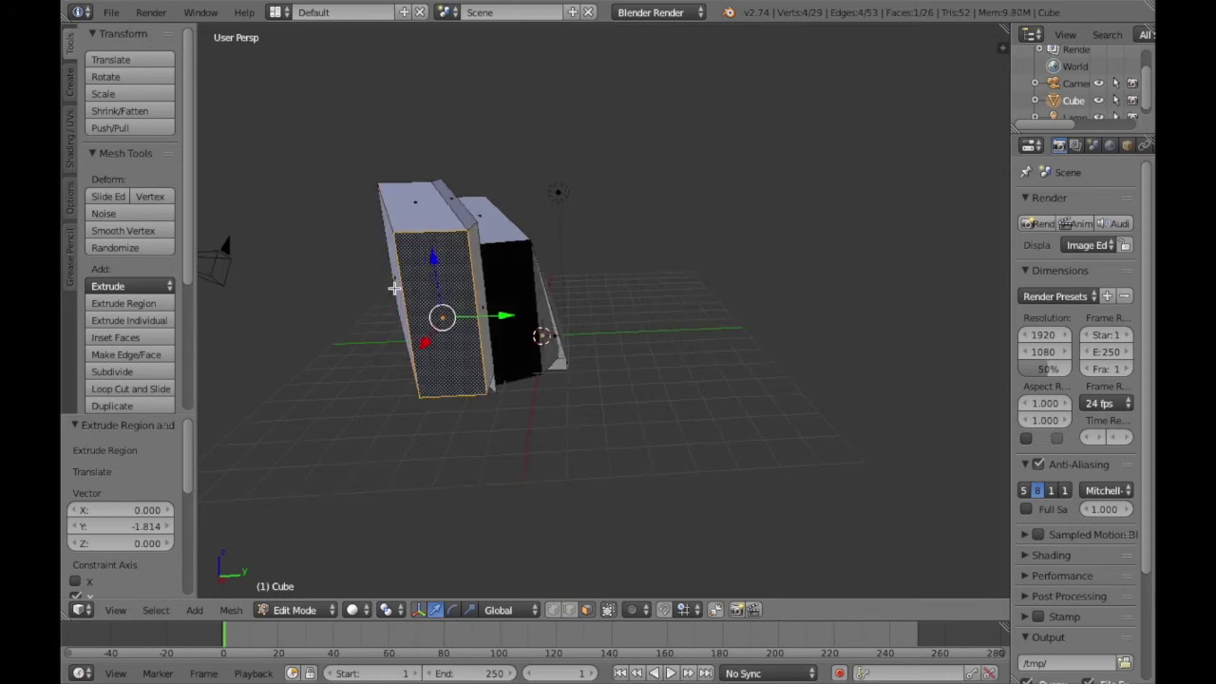
{"action": "right_click", "coordinate": [394, 287]}
{"action": "scroll", "coordinate": [727, 483], "scroll_direction": "left", "scroll_amount": 4}
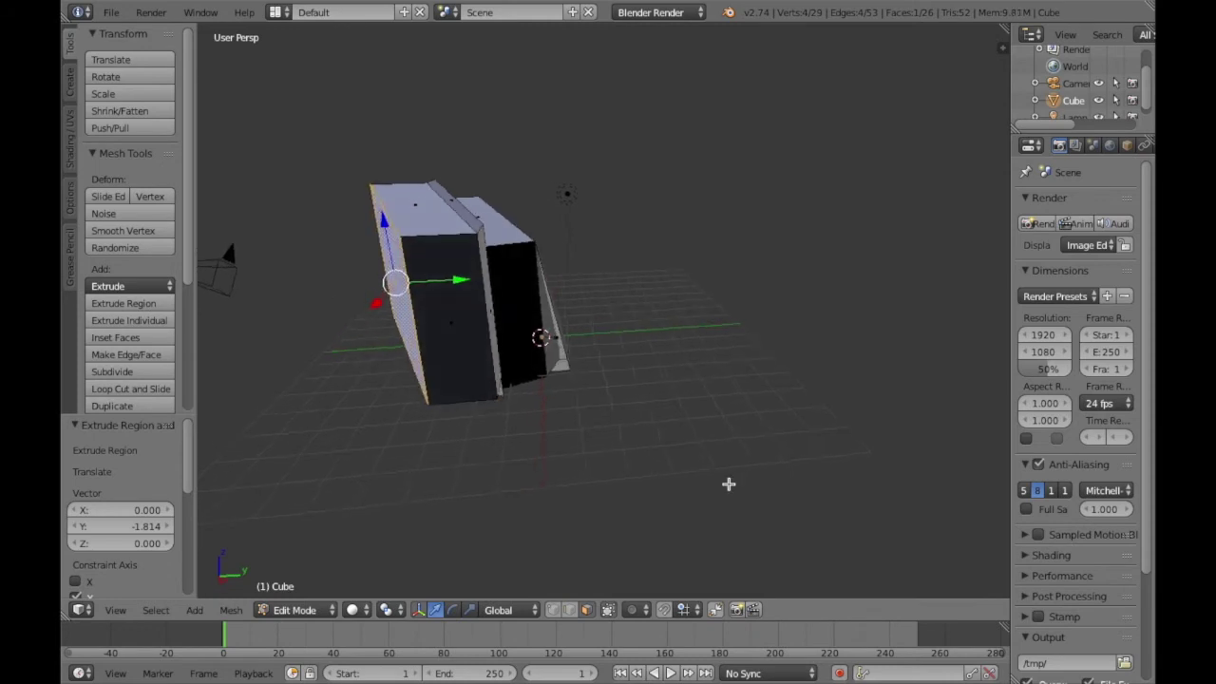
{"action": "key", "text": "g"}
{"action": "key", "text": "y"}
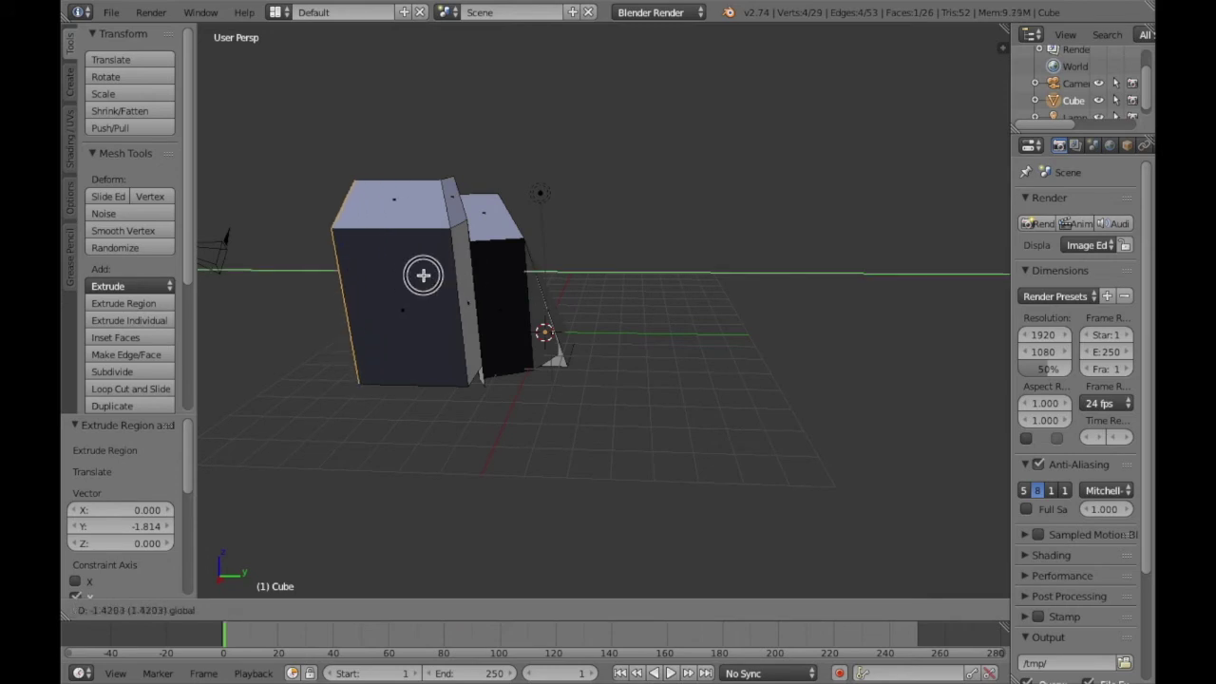
{"action": "left_click", "coordinate": [454, 282]}
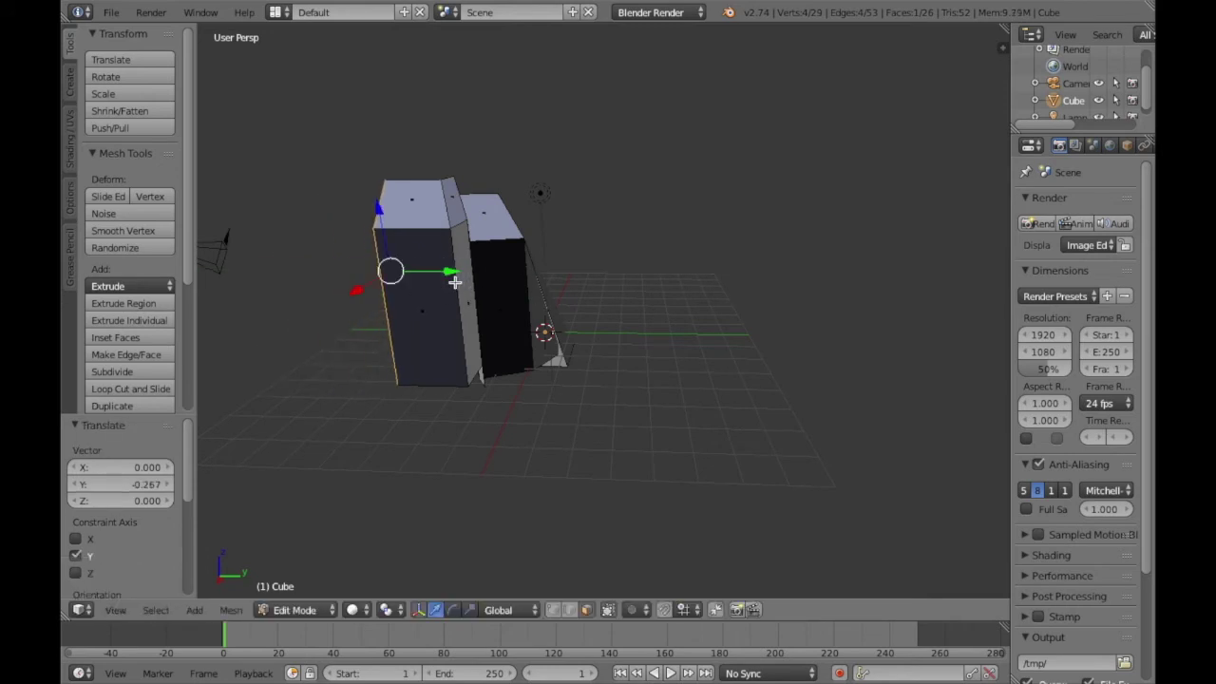
Extrude the end face by about X 0.634, Y -1.429, Z 0.048 and select the side face of the preceding segment.
{"action": "key", "text": "e"}
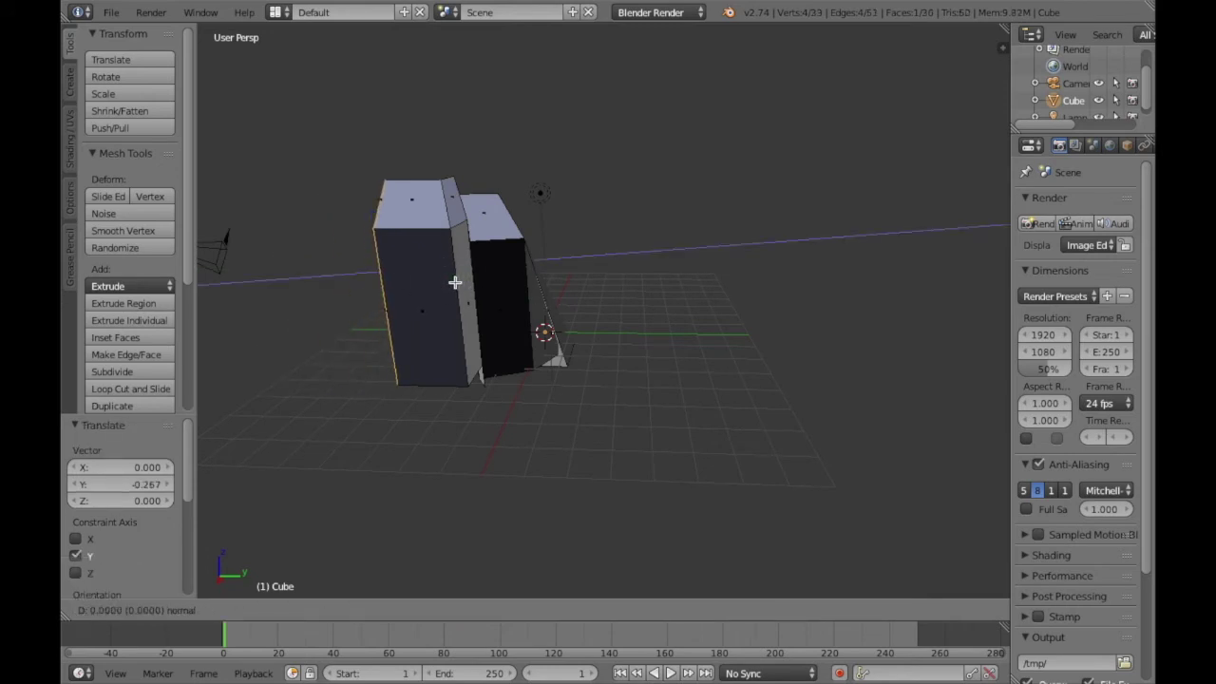
{"action": "left_click", "coordinate": [380, 283]}
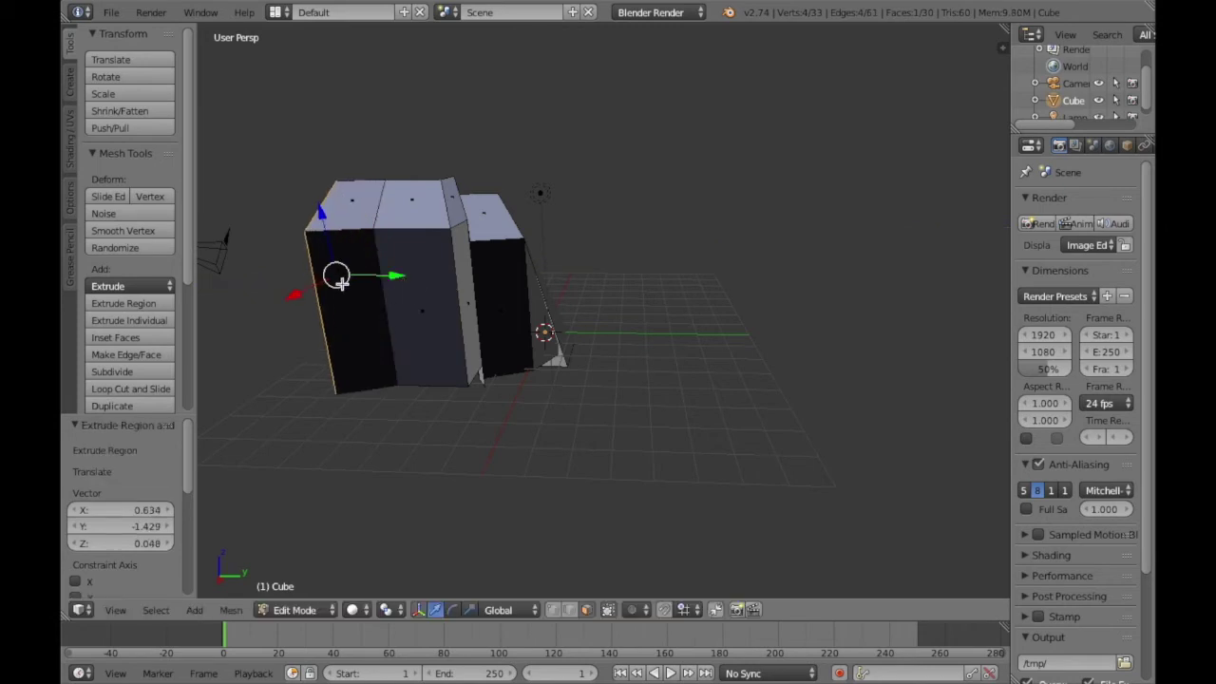
{"action": "right_click", "coordinate": [428, 320]}
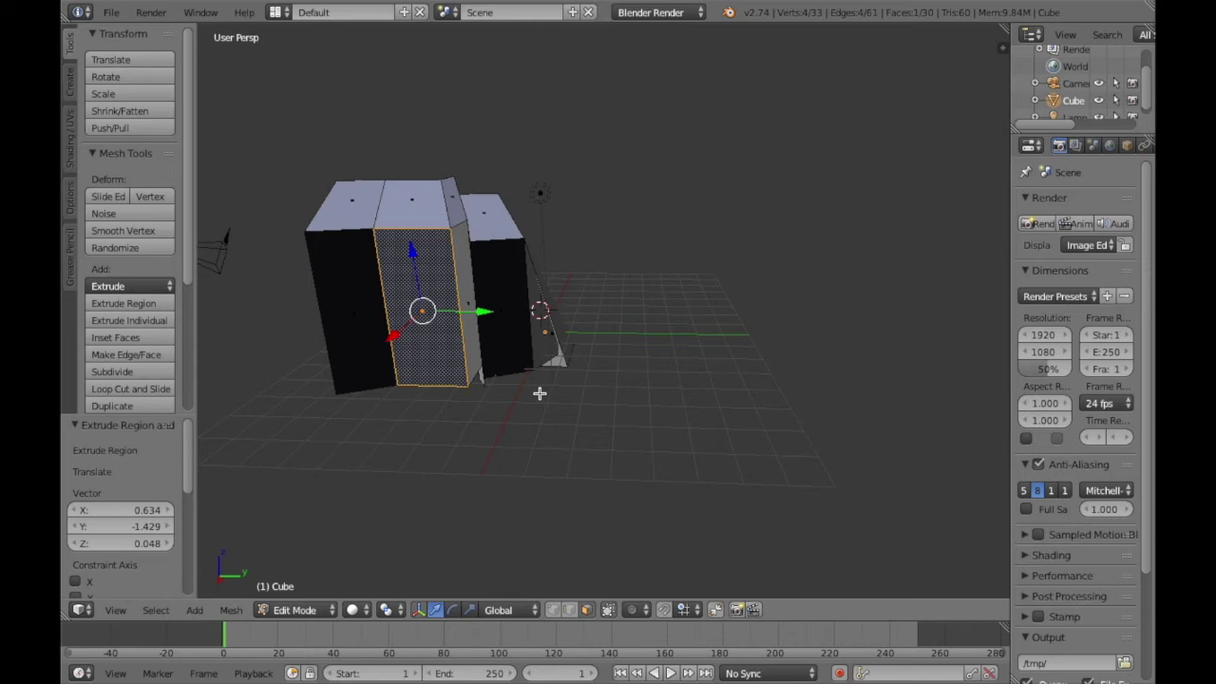
In vertex select mode, extrude a vertex near the block's upper corner by about X -1.099, Y 3.850, Z 2.089.
{"action": "left_click", "coordinate": [554, 607]}
{"action": "right_click", "coordinate": [463, 244]}
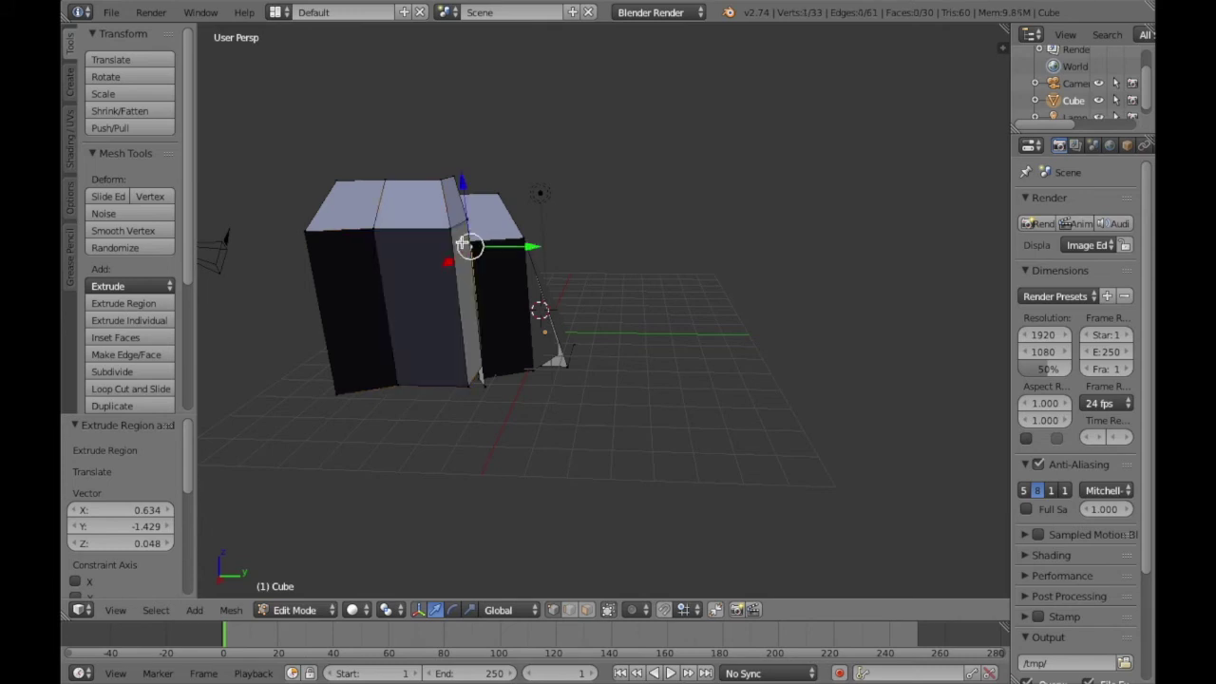
{"action": "key", "text": "e"}
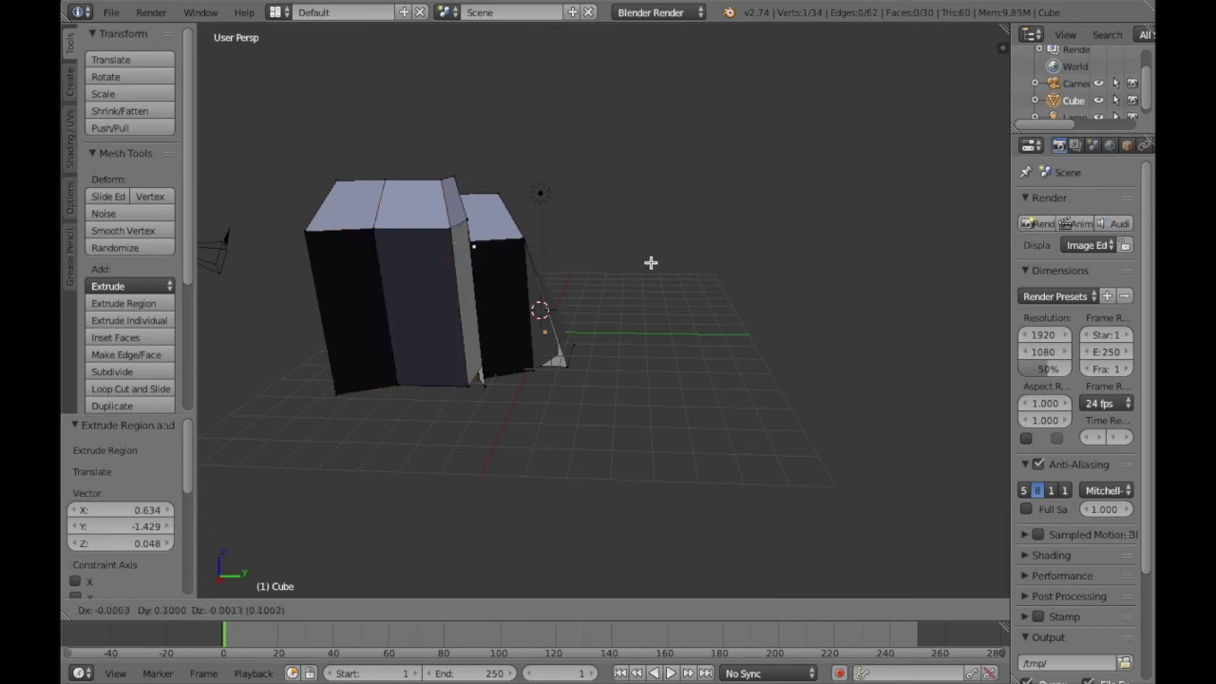
{"action": "left_click", "coordinate": [775, 182]}
In edge select mode, extrude the middle segment's front upper edge by about X -1.405, Y 7.142, Z 2.295.
{"action": "right_click", "coordinate": [568, 613]}
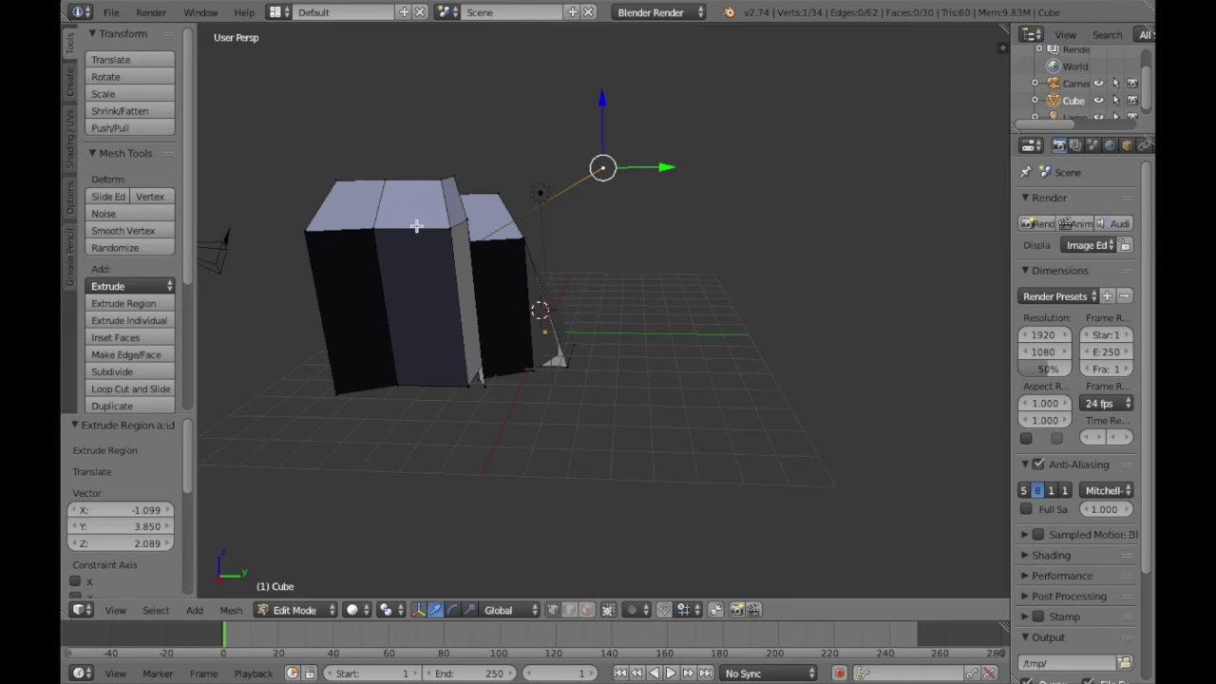
{"action": "left_click", "coordinate": [571, 612]}
{"action": "right_click", "coordinate": [403, 237]}
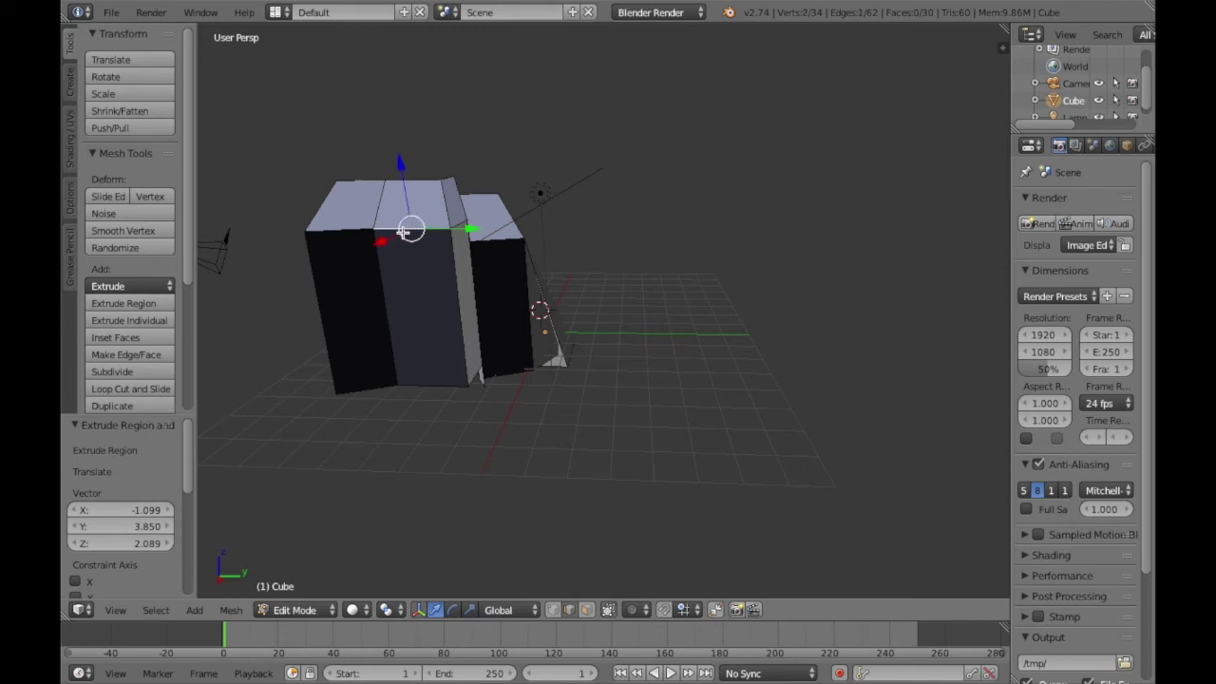
{"action": "key", "text": "e"}
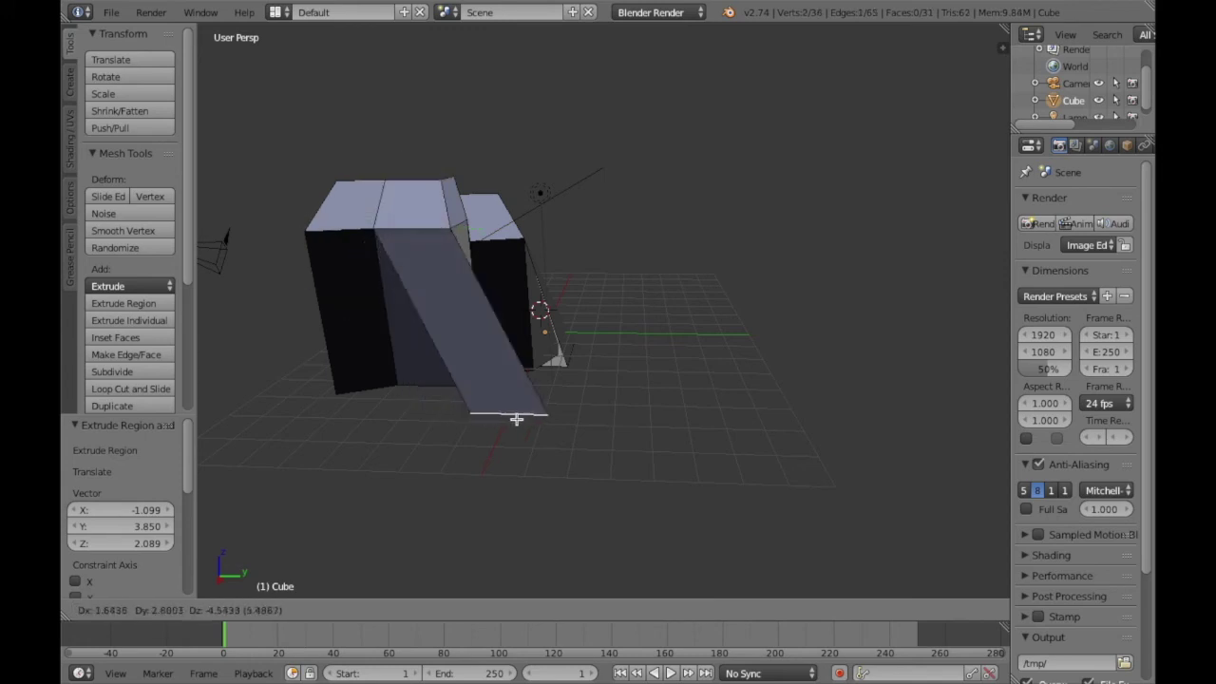
{"action": "left_click", "coordinate": [678, 133]}
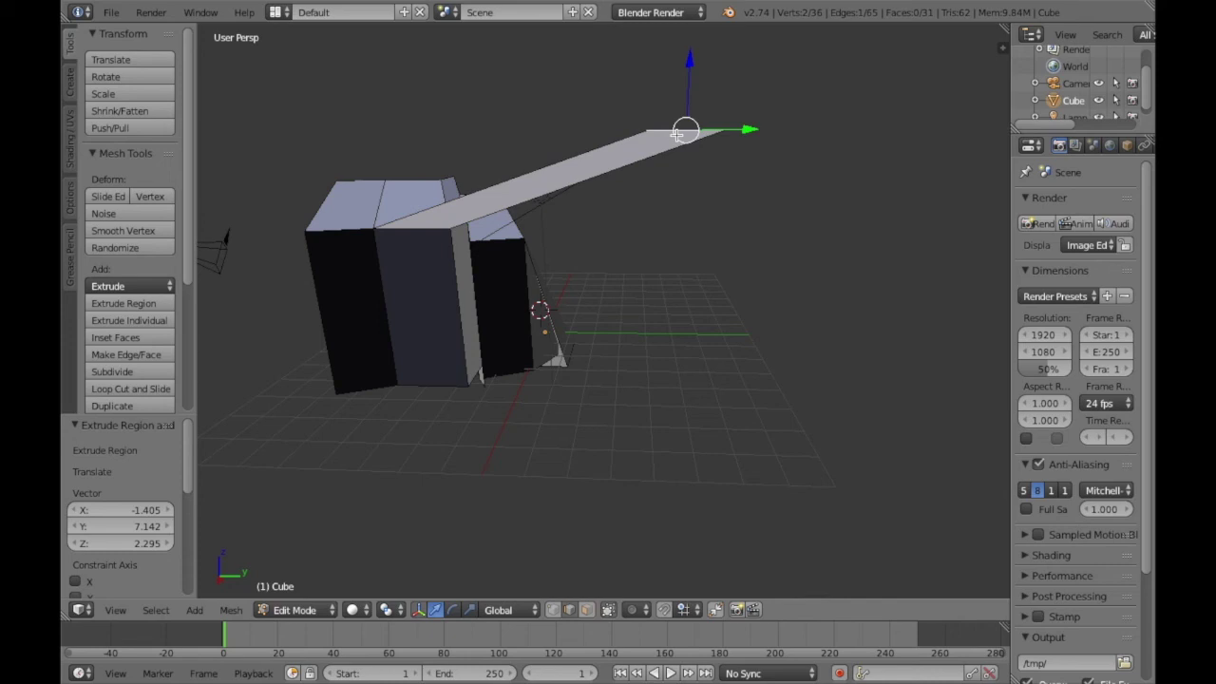
{"action": "middle_click_drag", "start_coordinate": [730, 286], "coordinate": [731, 287]}
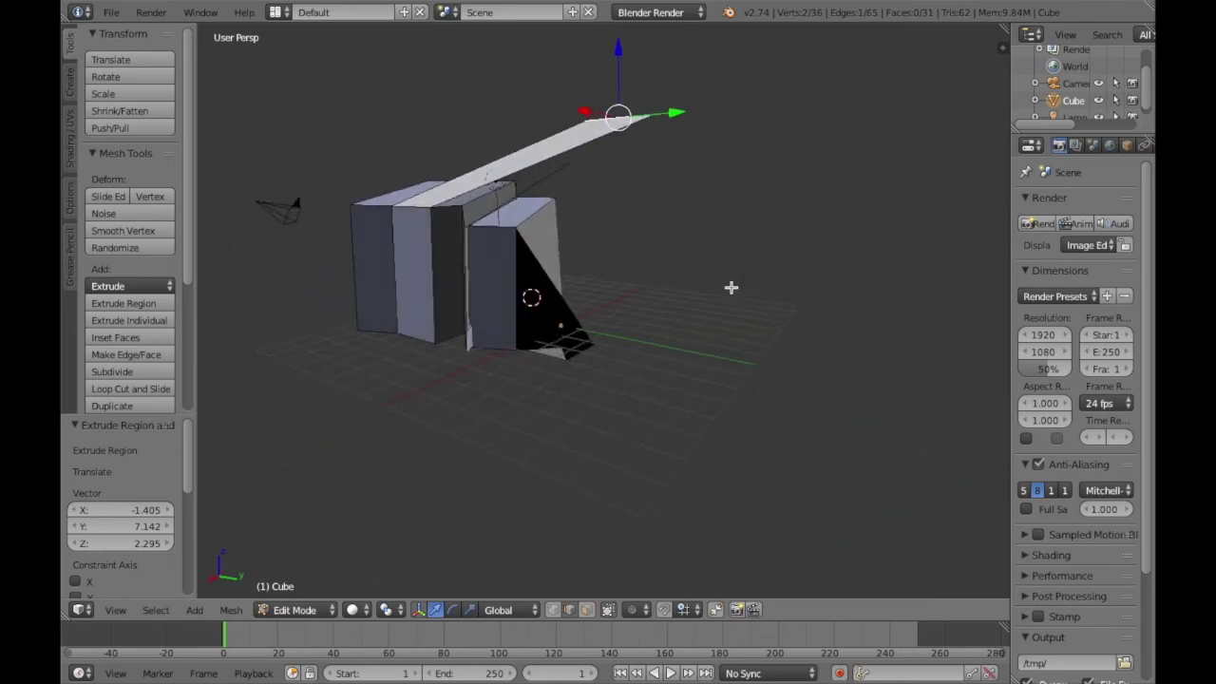